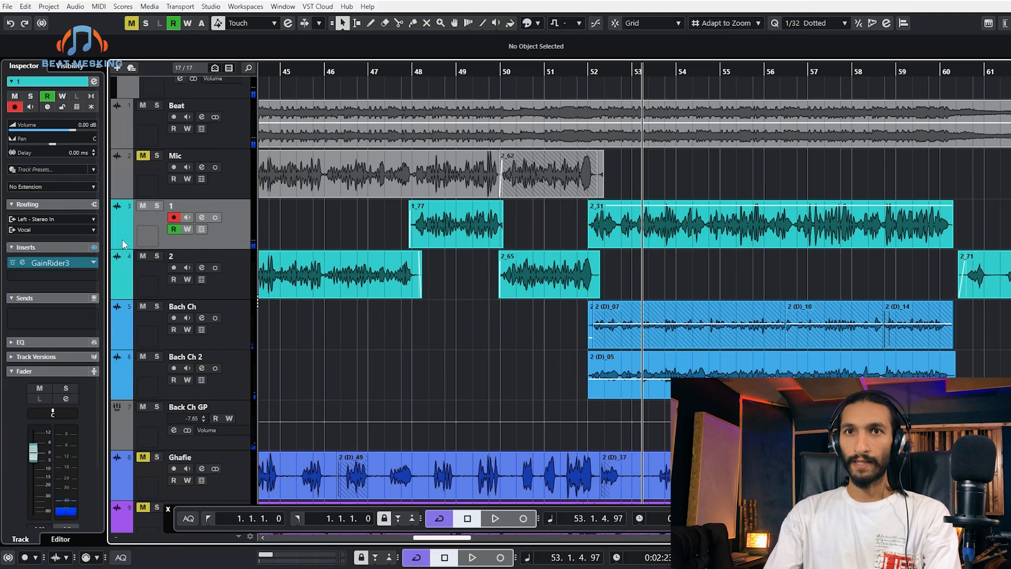
Show the automation lanes of vocal track 1 and play the track briefly in solo
click(119, 243)
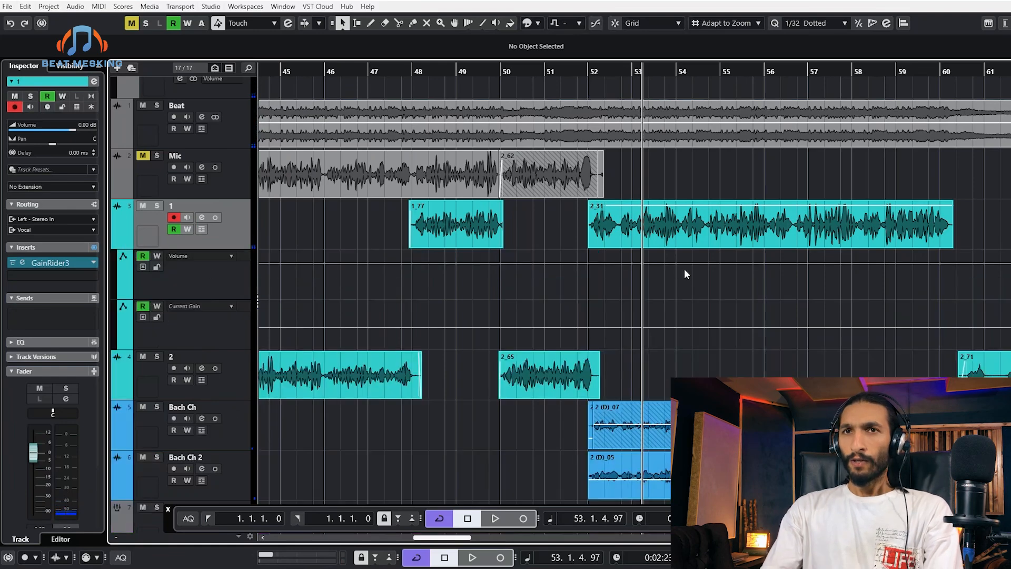
scroll(683, 273, up, 4)
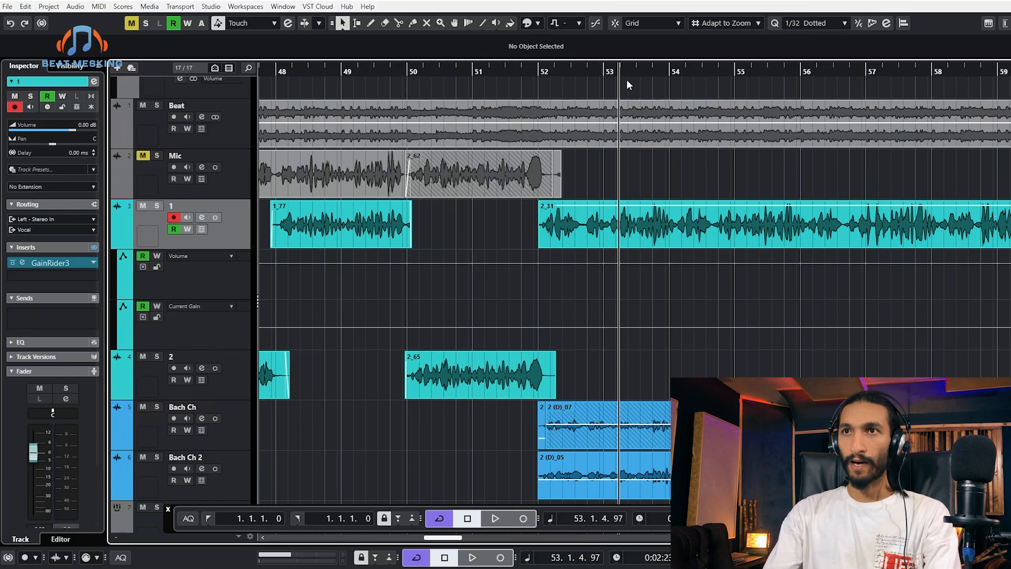
key(s)
key(space)
key(space)
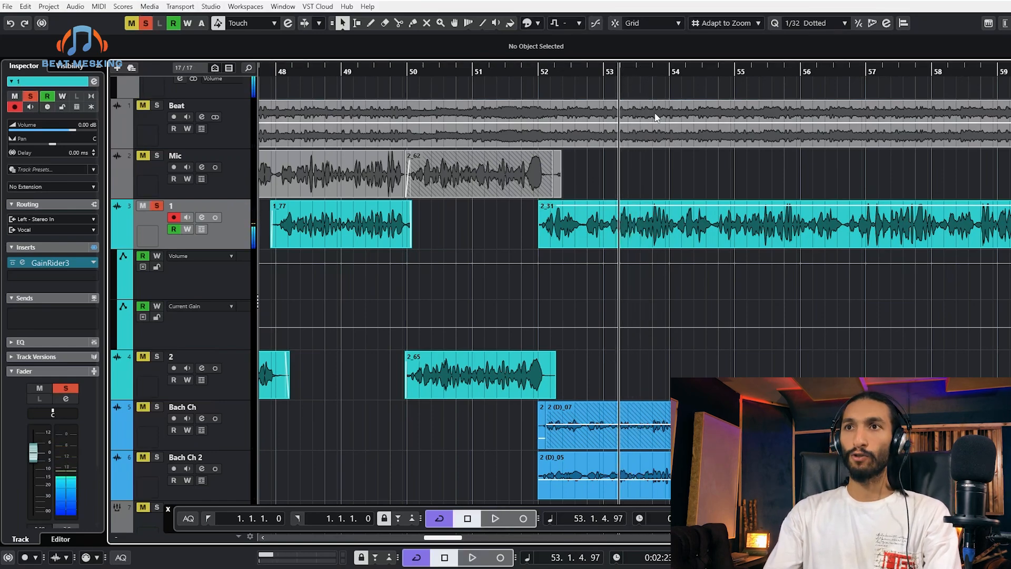
scroll(670, 221, up, 3)
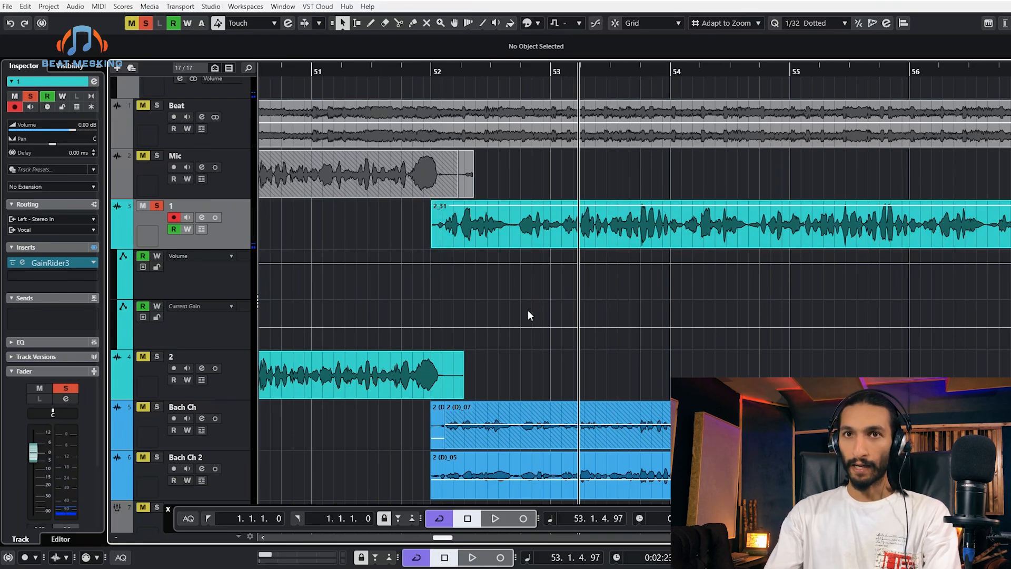
scroll(489, 298, down, 1)
scroll(447, 297, down, 3)
key(s)
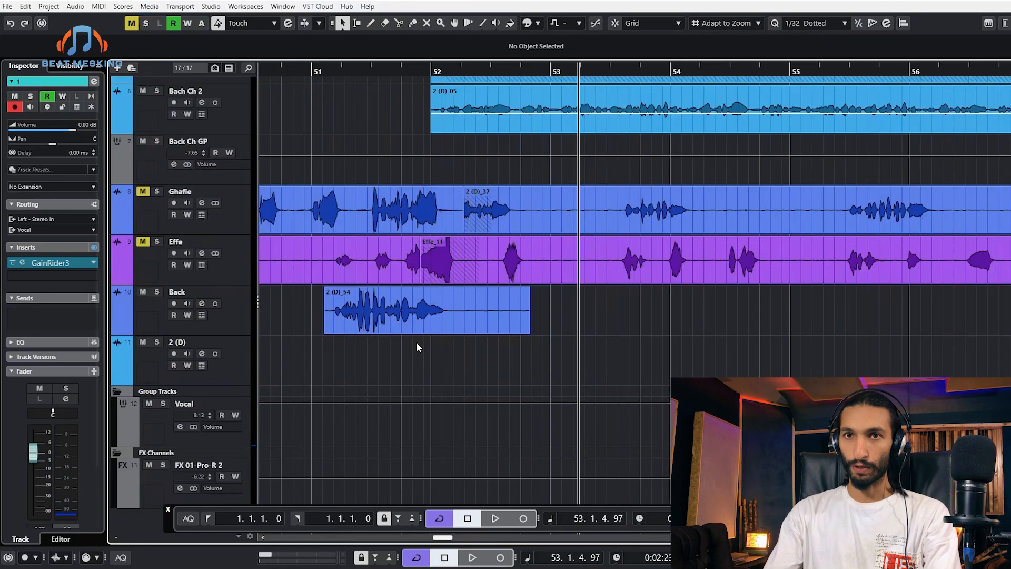
Activate both Pro-C 2 inserts and the RCompressor insert on the Vocal group channel
click(154, 430)
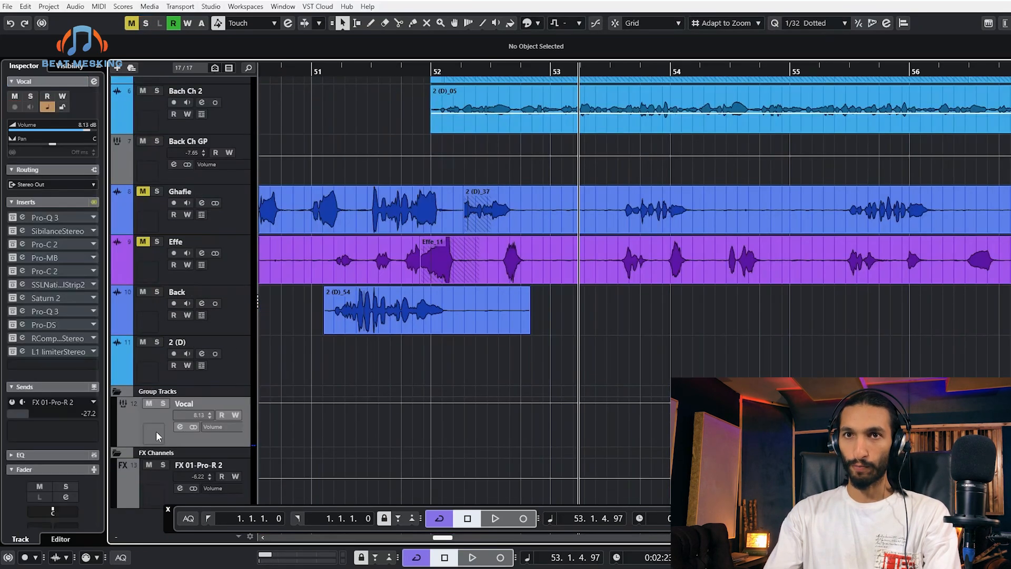
click(13, 245)
click(12, 271)
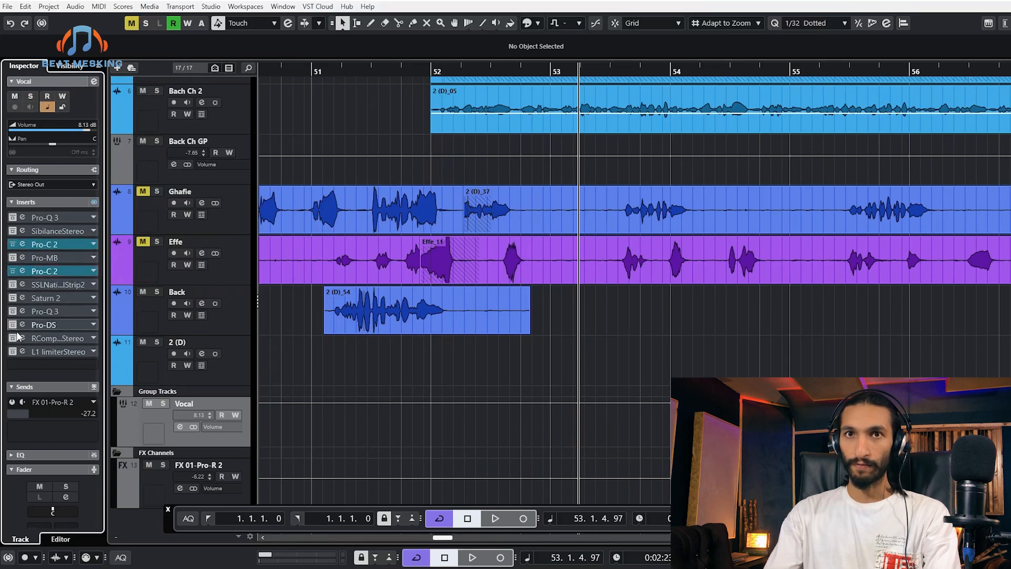
click(12, 338)
Open the plug-in windows of the RCompressor and both Pro-C 2 inserts on the Vocal group
click(23, 338)
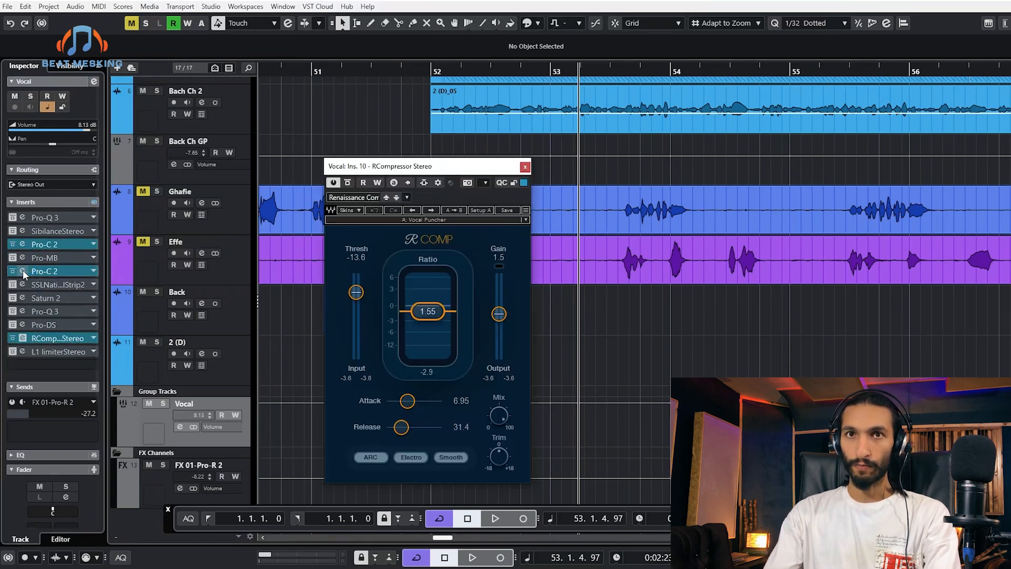
click(22, 270)
click(23, 243)
click(455, 268)
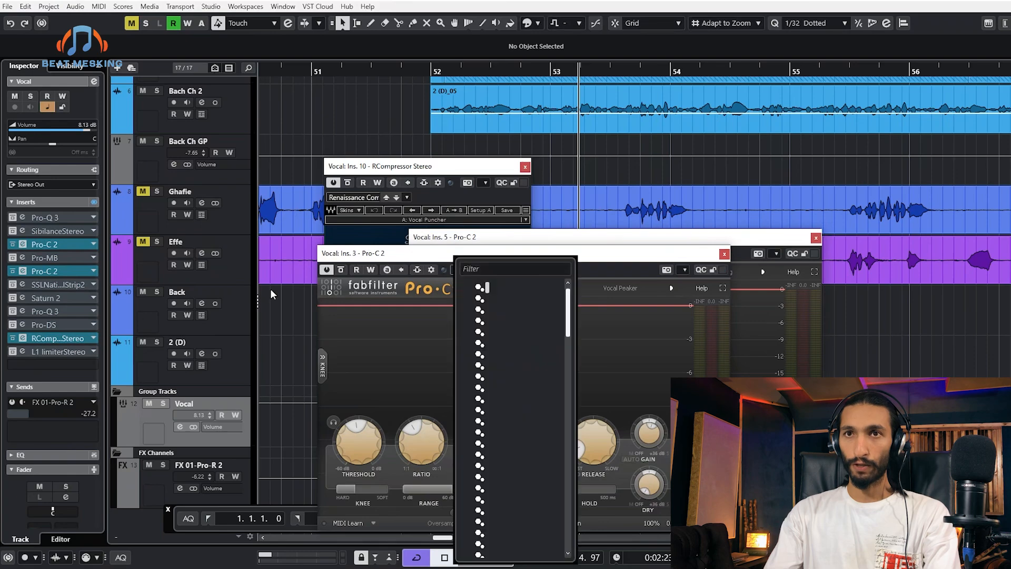
Arrange the two Pro-C 2 windows side by side below the vocal tracks and move the RCompressor window out of the way
drag(432, 254, 182, 273)
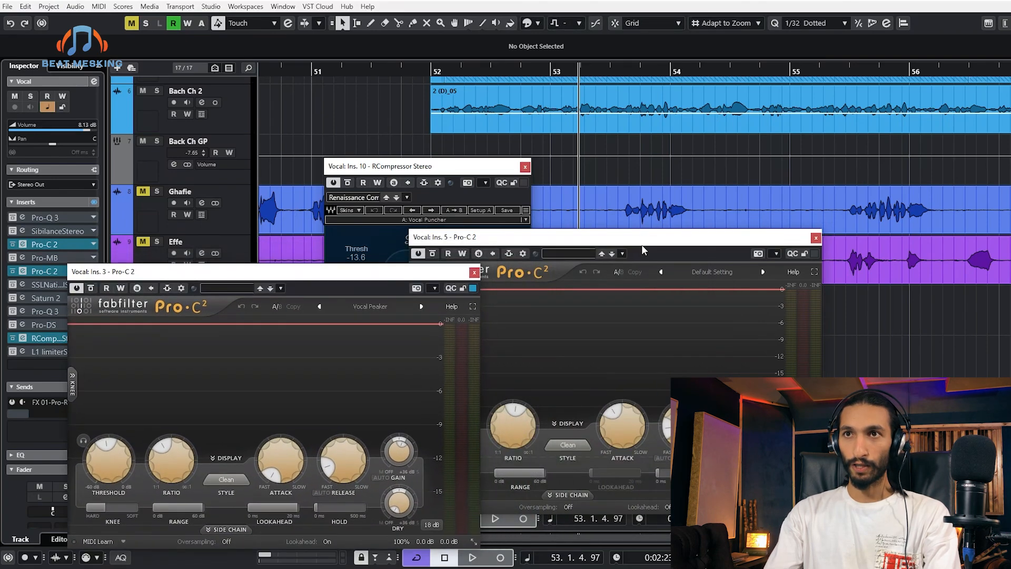
drag(630, 243, 718, 277)
drag(433, 170, 0, 145)
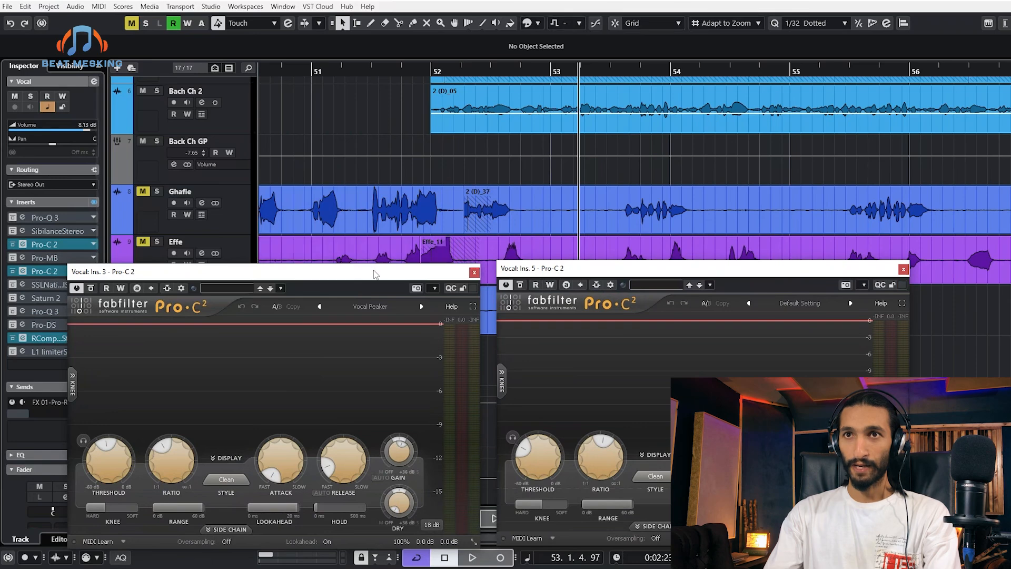
drag(376, 272, 363, 265)
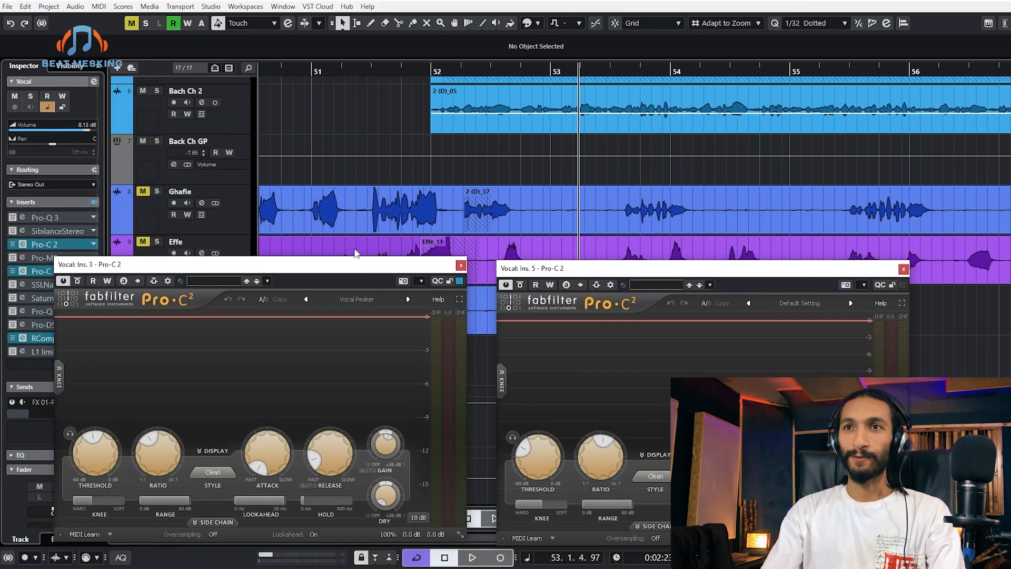
drag(566, 271, 494, 250)
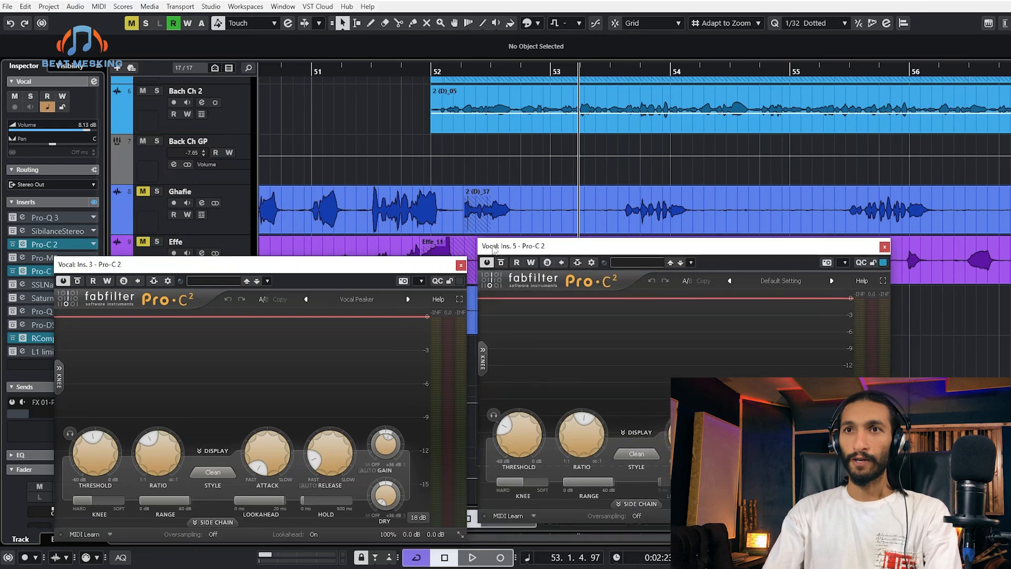
drag(410, 270, 395, 250)
Play the 2_31 vocal event on track 1 between bars 52 and 54 and watch the gain reduction in both compressors
key(space)
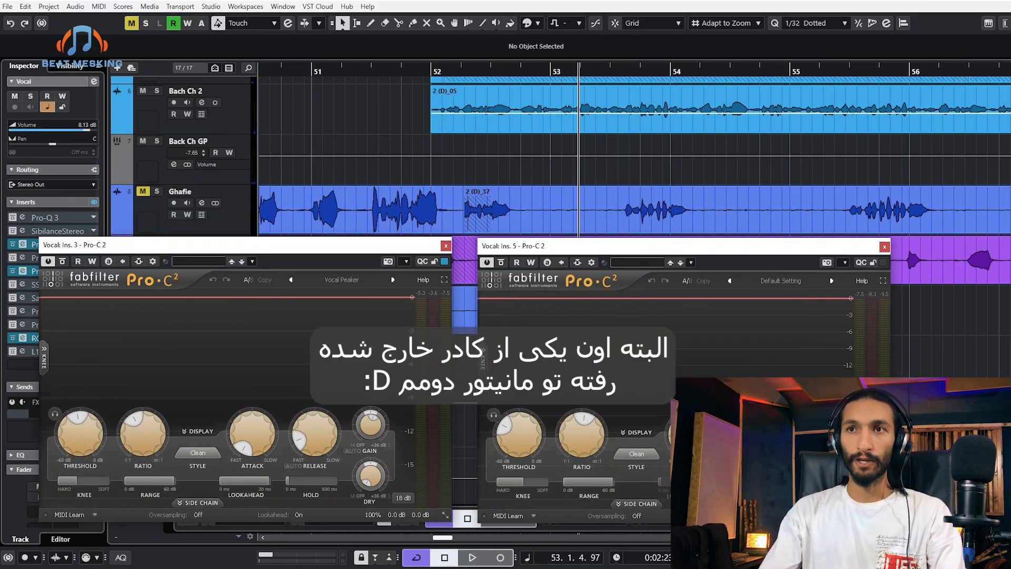
scroll(543, 192, down, 3)
scroll(543, 191, up, 6)
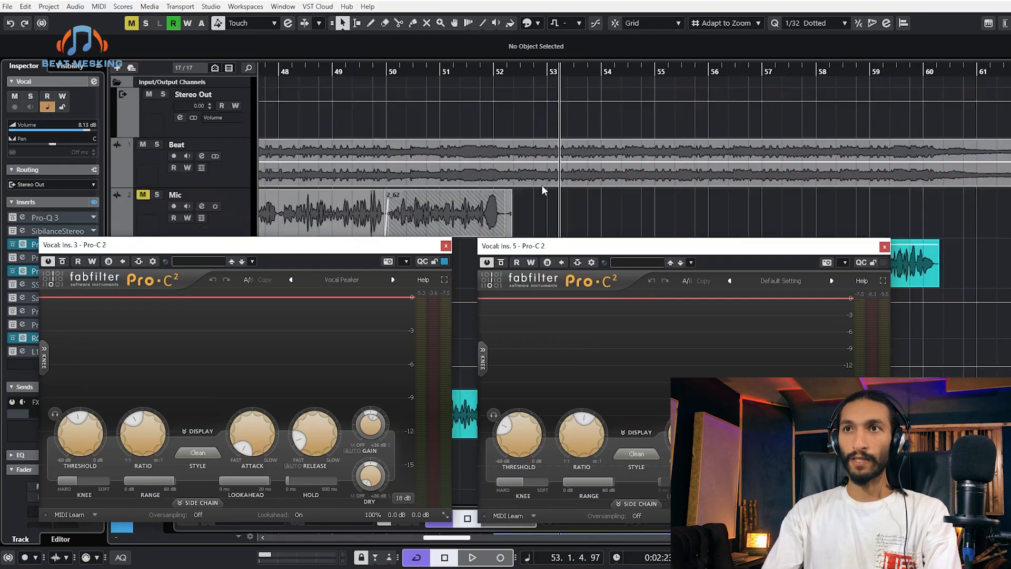
scroll(543, 191, down, 3)
scroll(604, 133, up, 2)
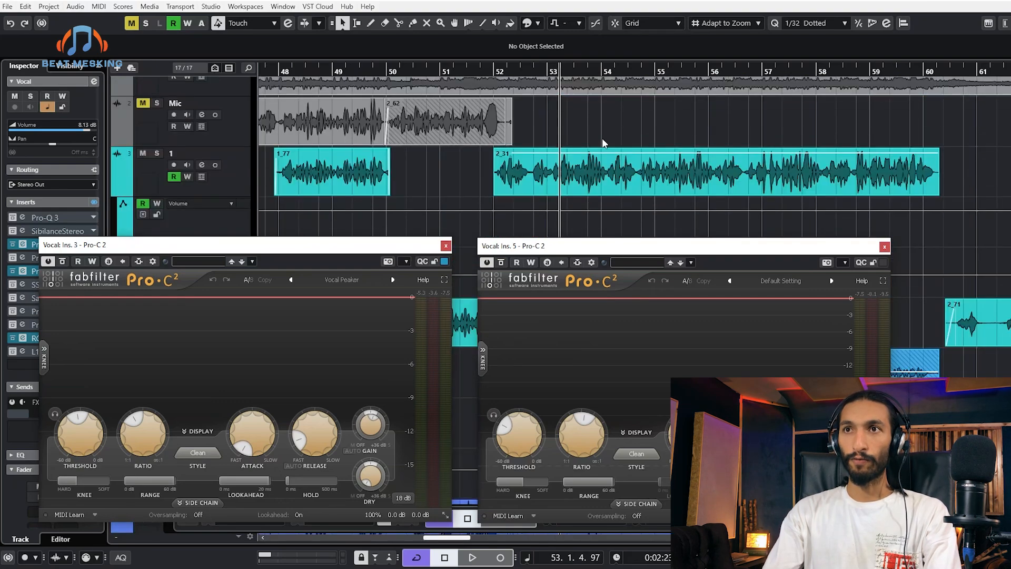
click(606, 165)
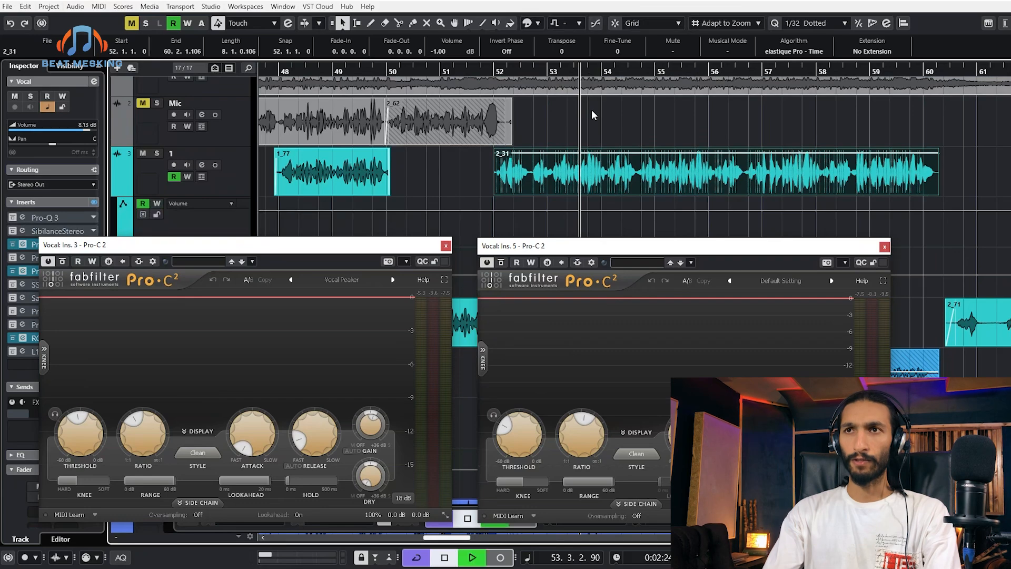
key(space)
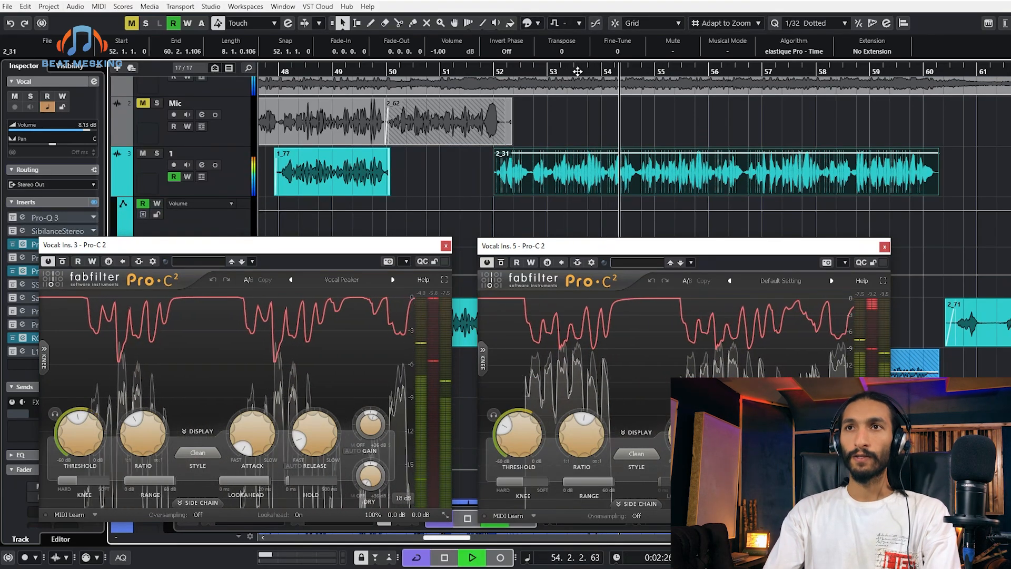
key(space)
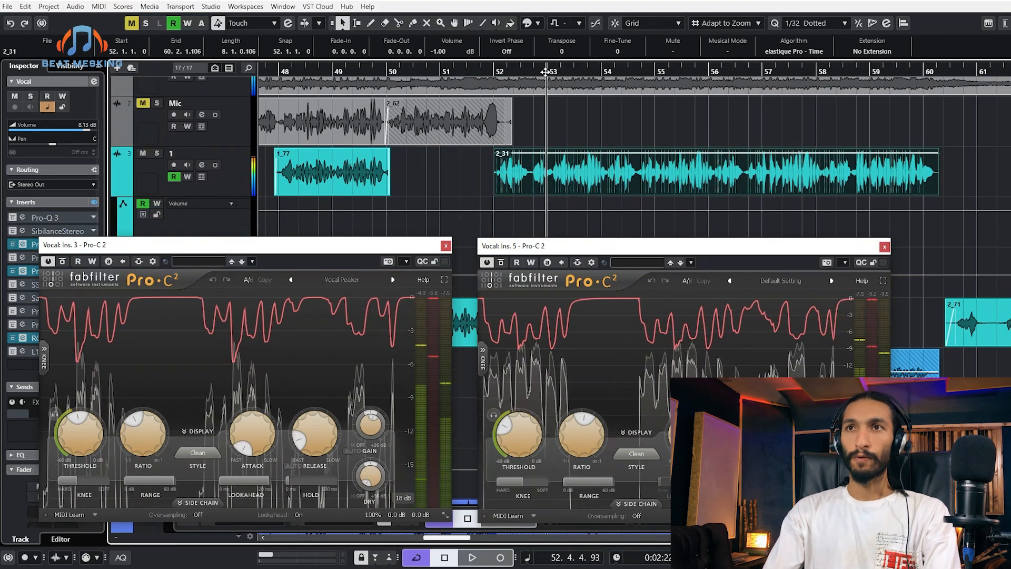
click(592, 152)
key(space)
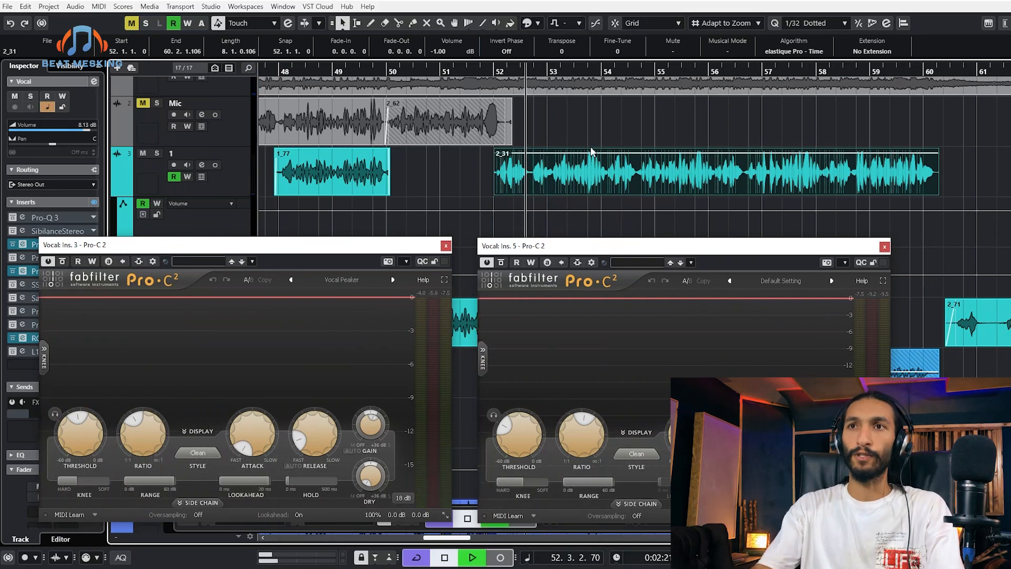
key(space)
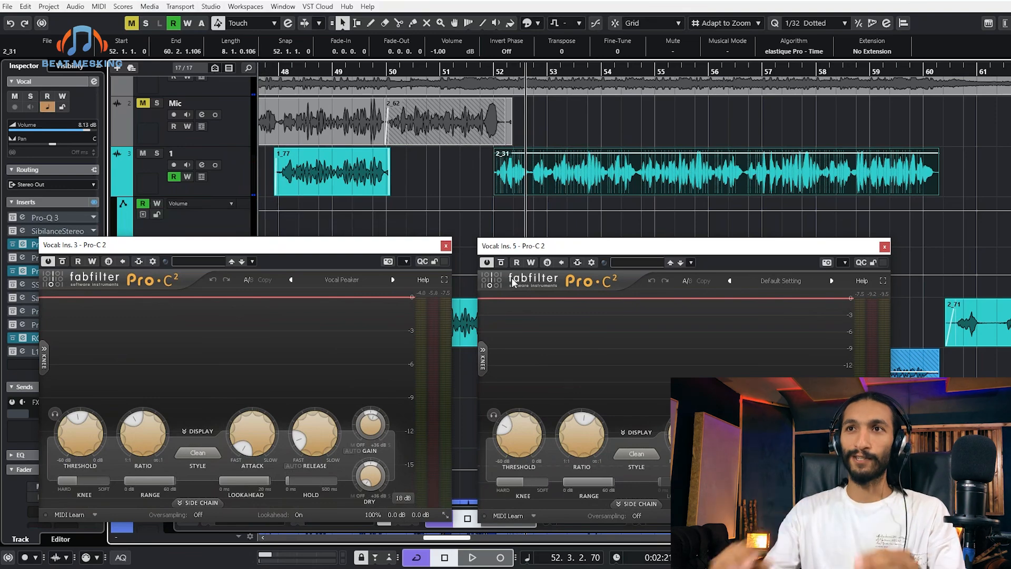
click(563, 138)
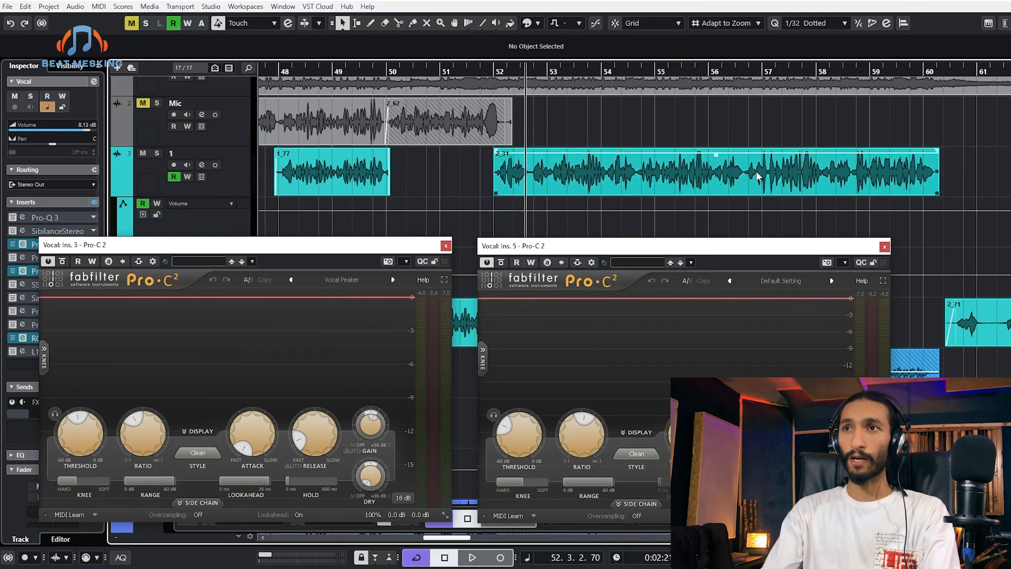
Split off a short slice of the 2_31 vocal event around bar 54 and raise its volume to 4 dB
scroll(562, 209, up, 2)
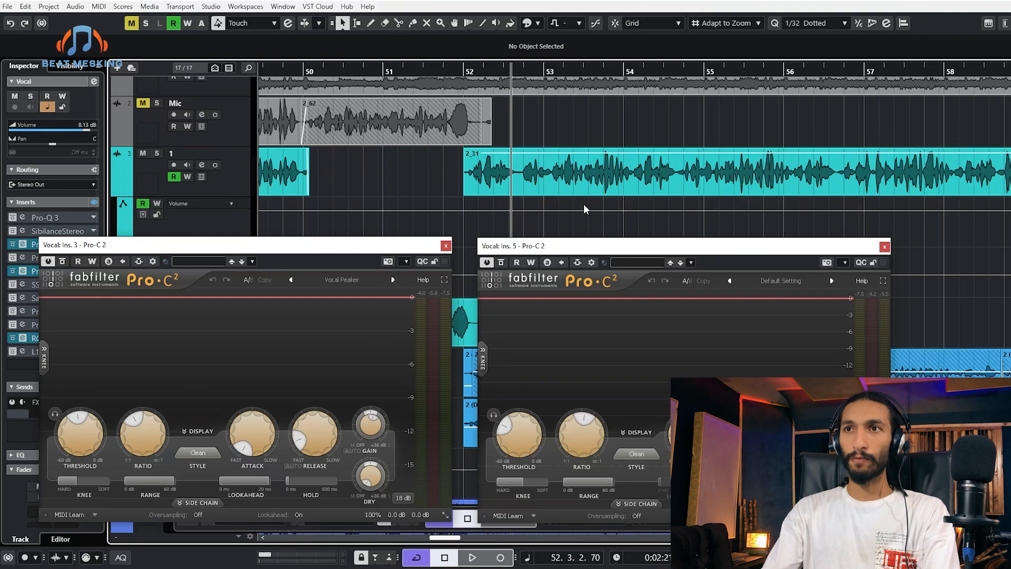
scroll(589, 205, up, 4)
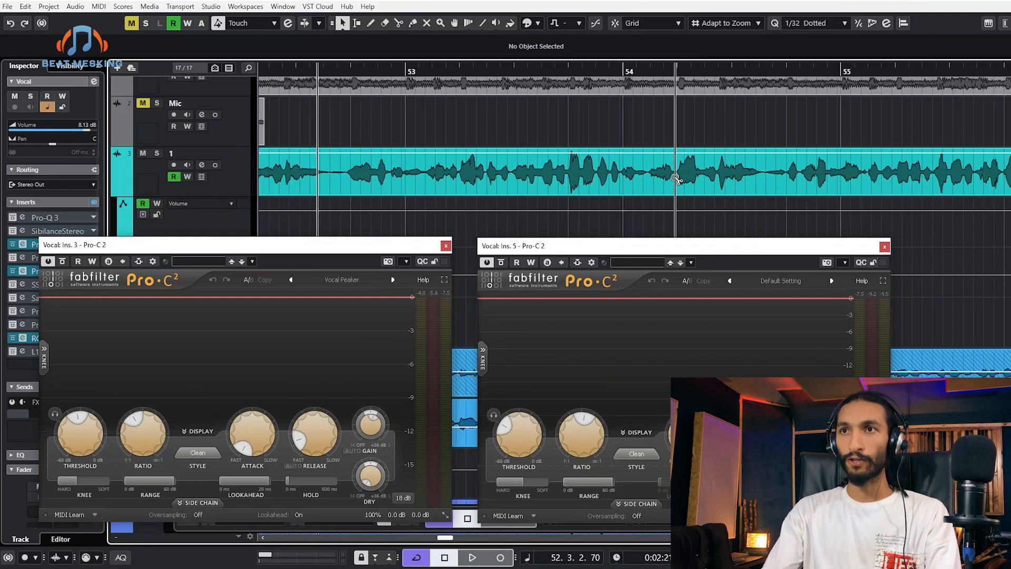
alt+click(676, 179)
alt+click(620, 176)
click(648, 174)
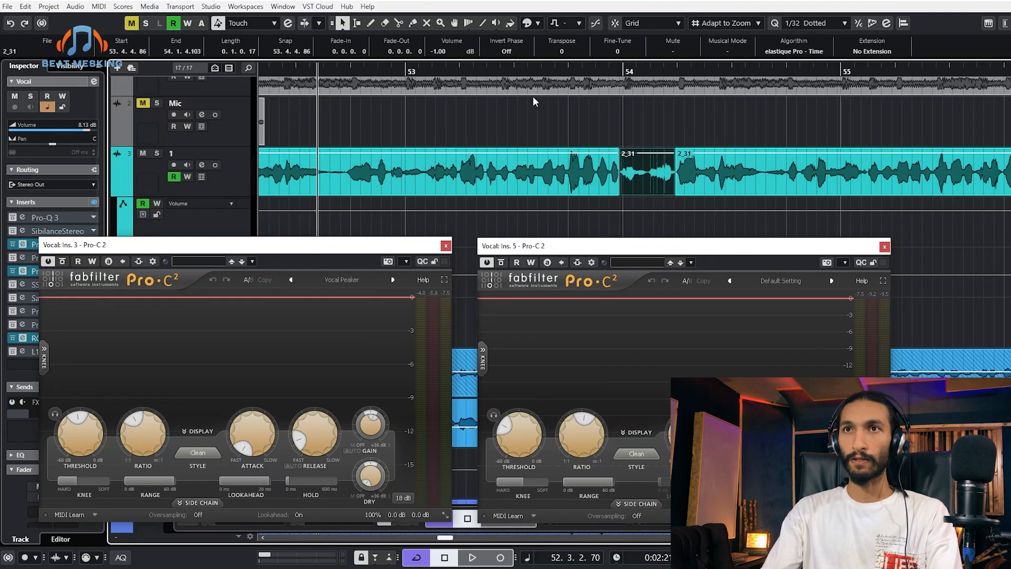
scroll(440, 58, up, 5)
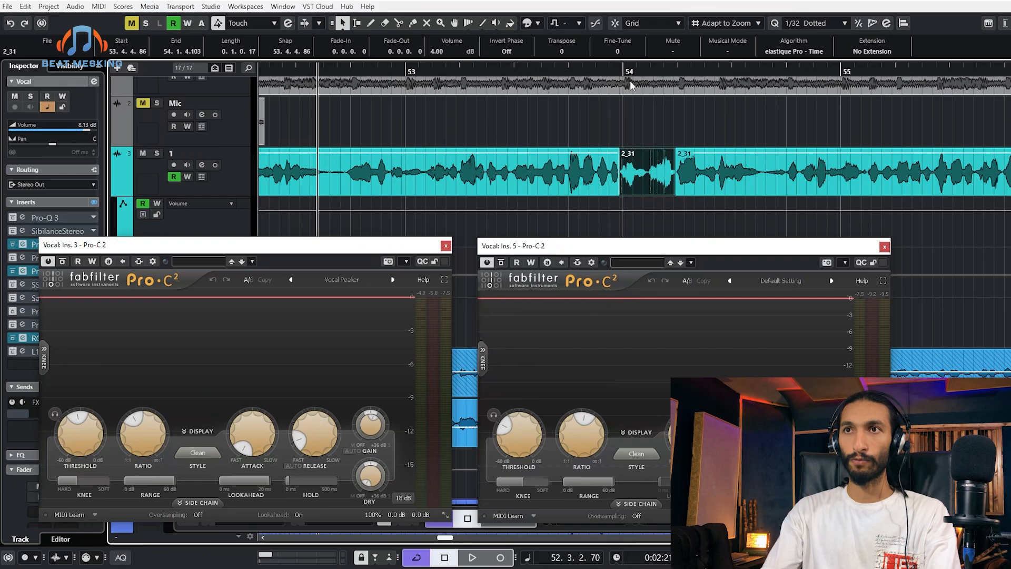
Play the vocal from about bar 53 through the boosted slice to check how the compressors react
click(524, 71)
key(space)
scroll(571, 120, down, 3)
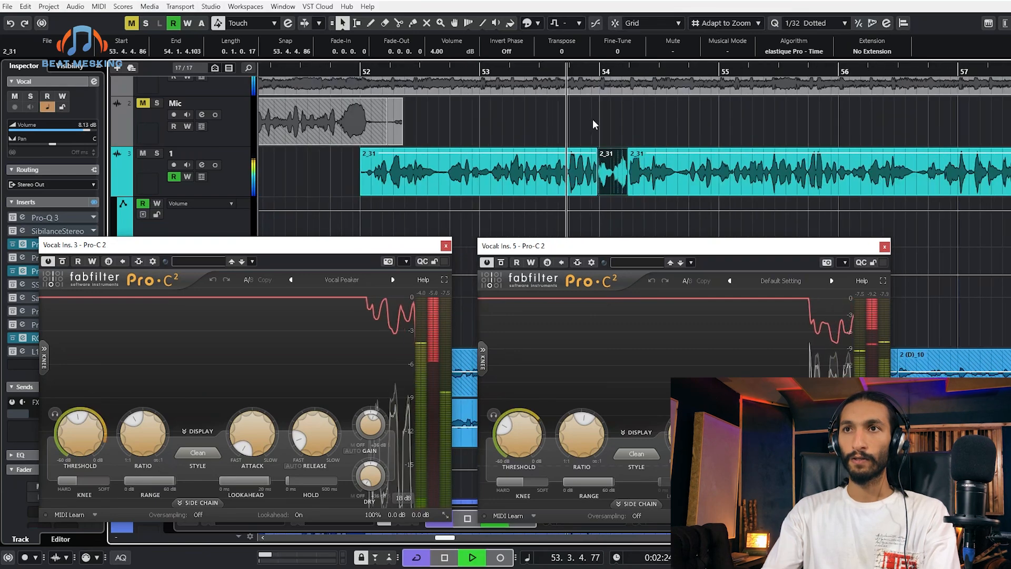
key(space)
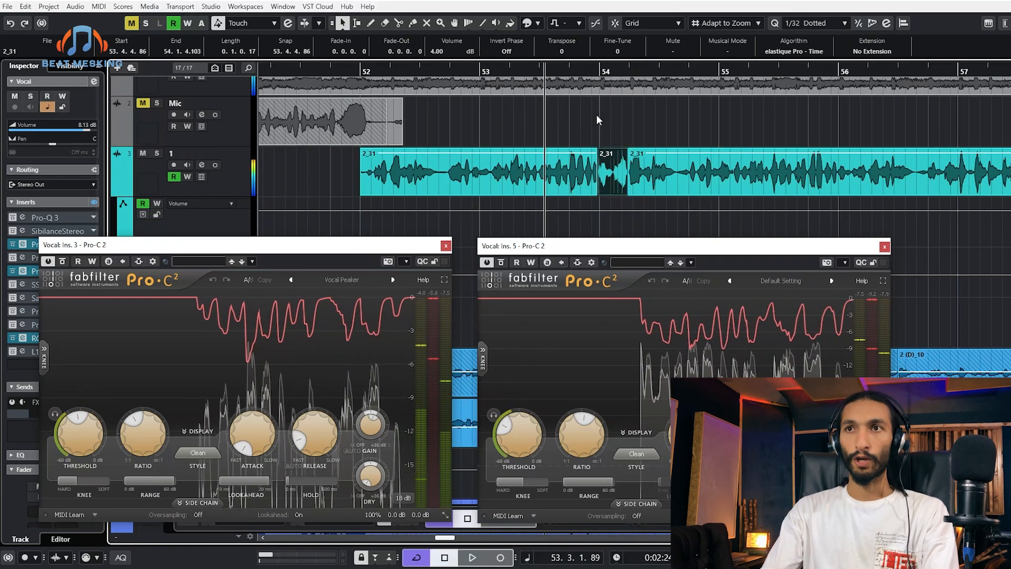
Undo the slice's volume boost and the two splits, replaying the vocal from bar 53 for comparison
key(ctrl+z)
click(598, 115)
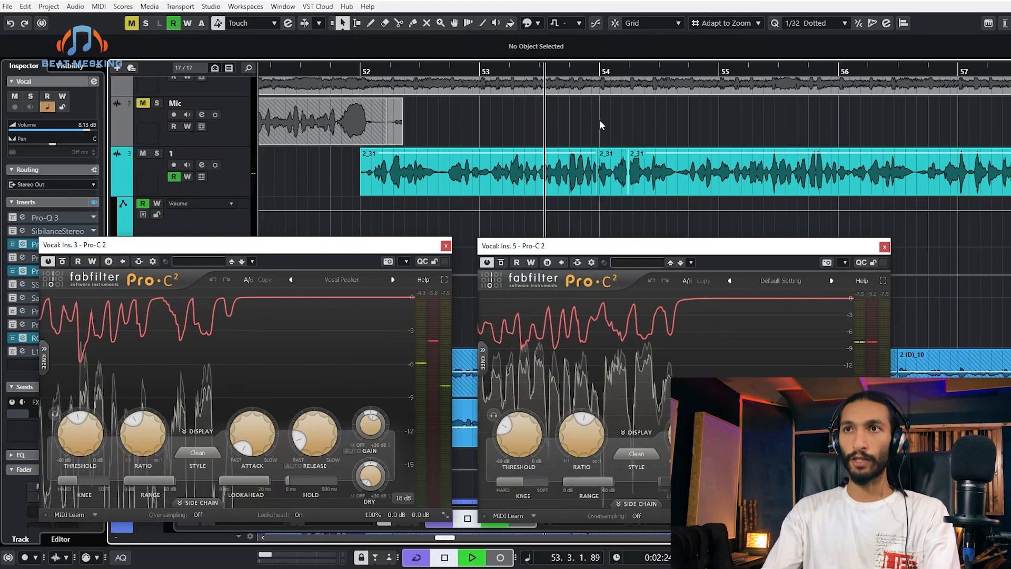
key(space)
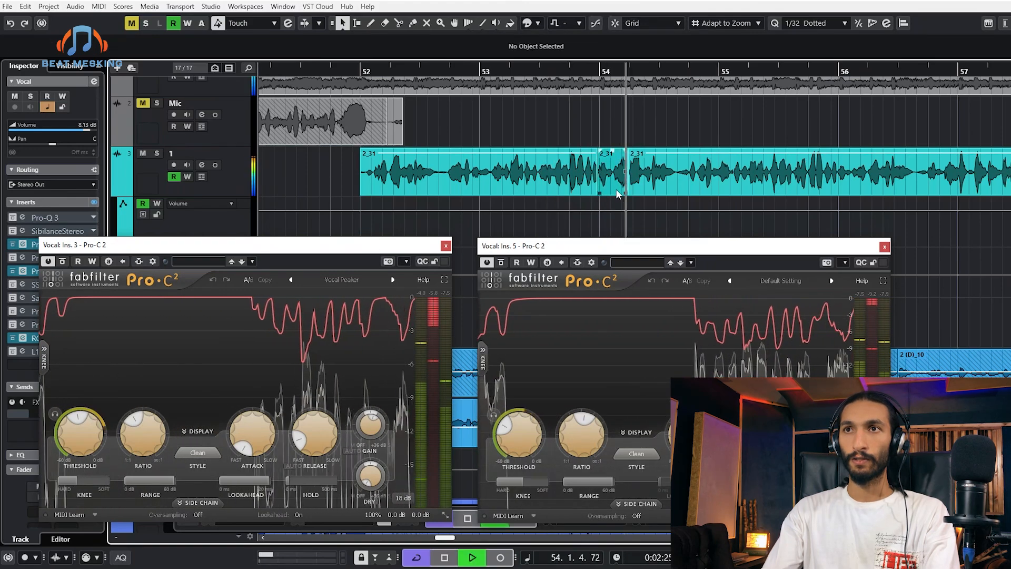
key(space)
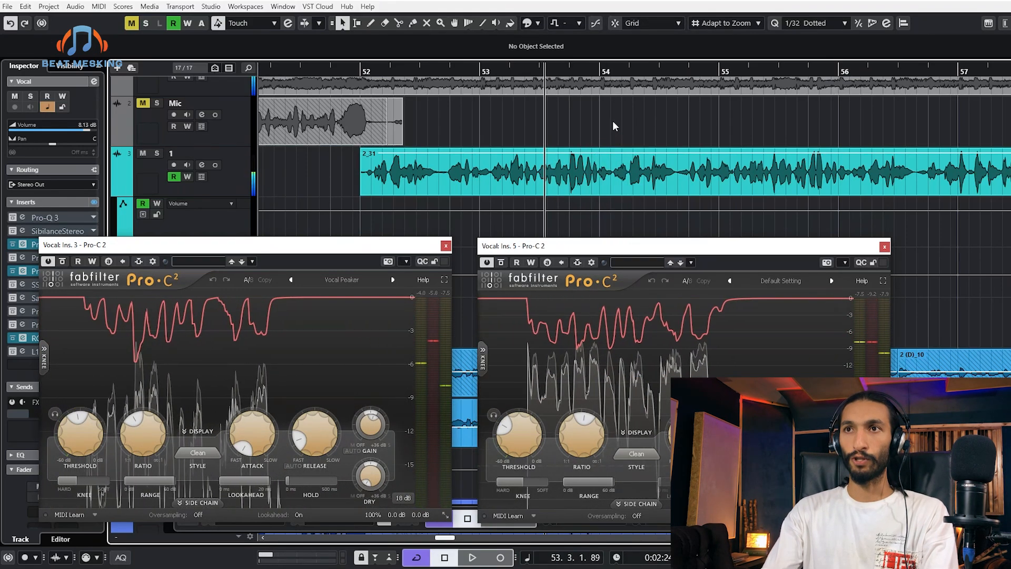
Split off a short loud slice of the 2_31 event at about 53.4.1 and lower its volume to -5 dB
scroll(587, 140, down, 3)
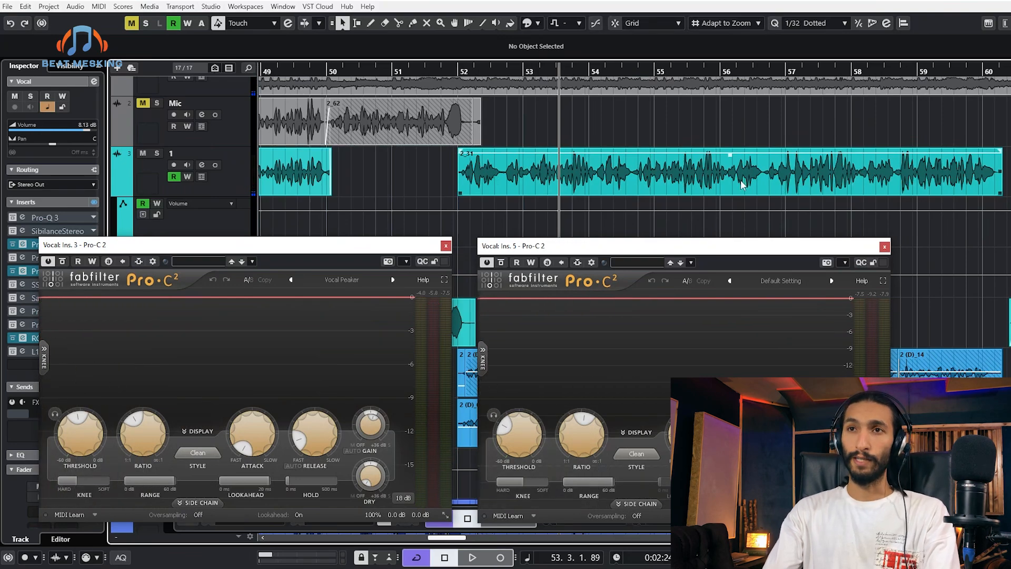
scroll(608, 195, up, 3)
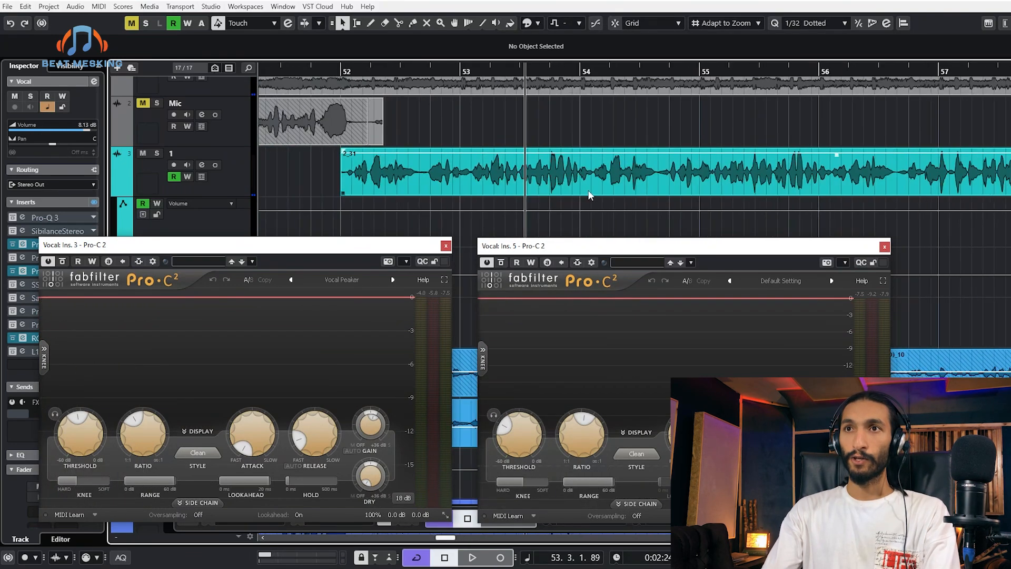
alt+click(565, 179)
alt+click(551, 180)
click(557, 180)
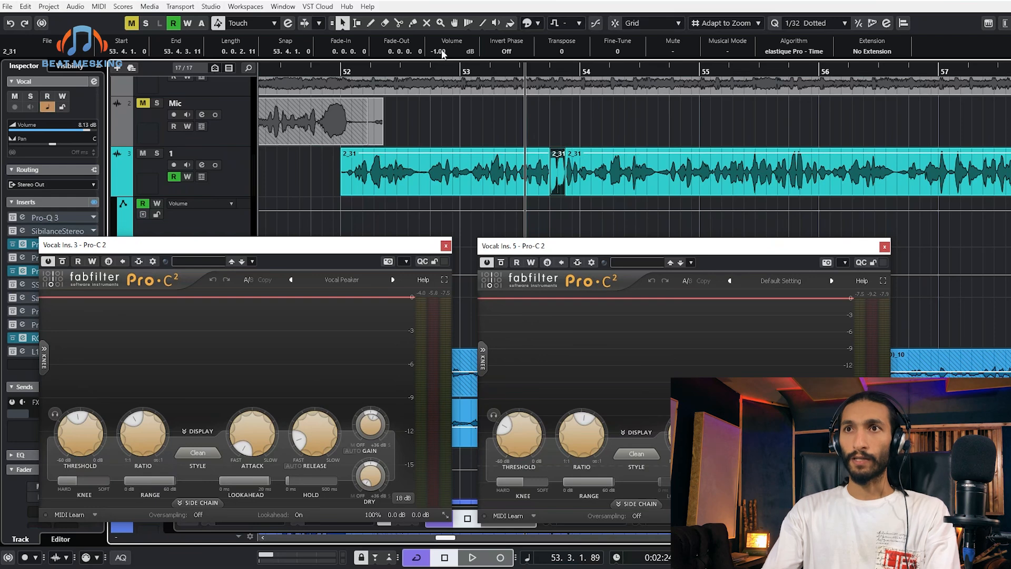
scroll(441, 54, down, 4)
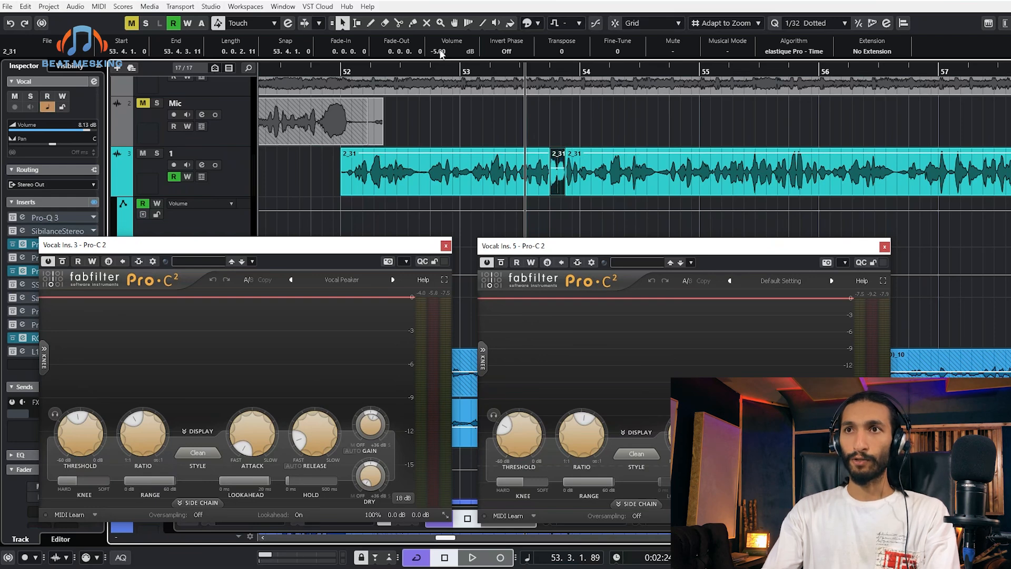
Split off another short loud slice of 2_31 near 55.3.4 at -5 dB and raise the volume of all the pieces together
alt+click(788, 175)
alt+click(804, 175)
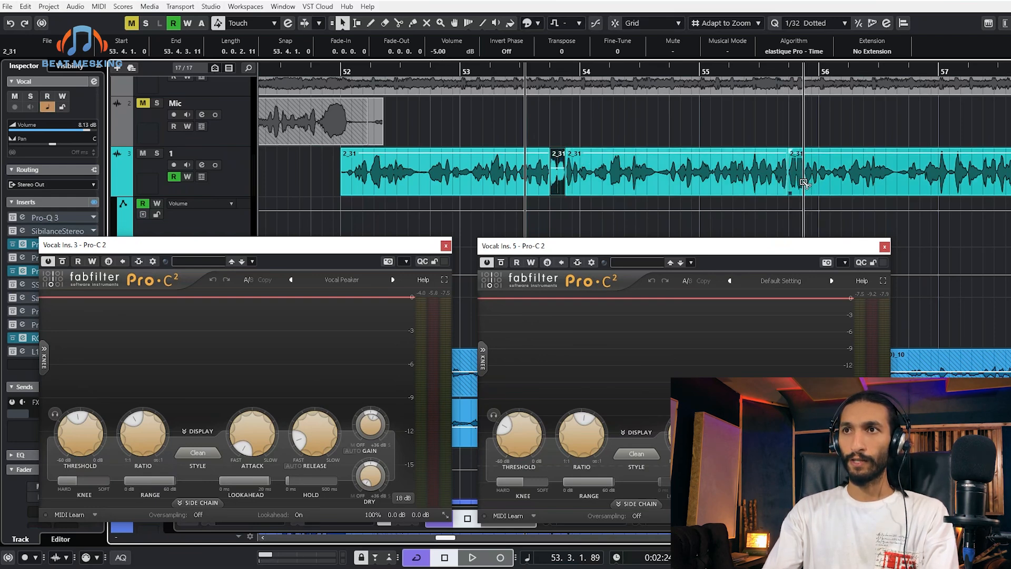
click(796, 176)
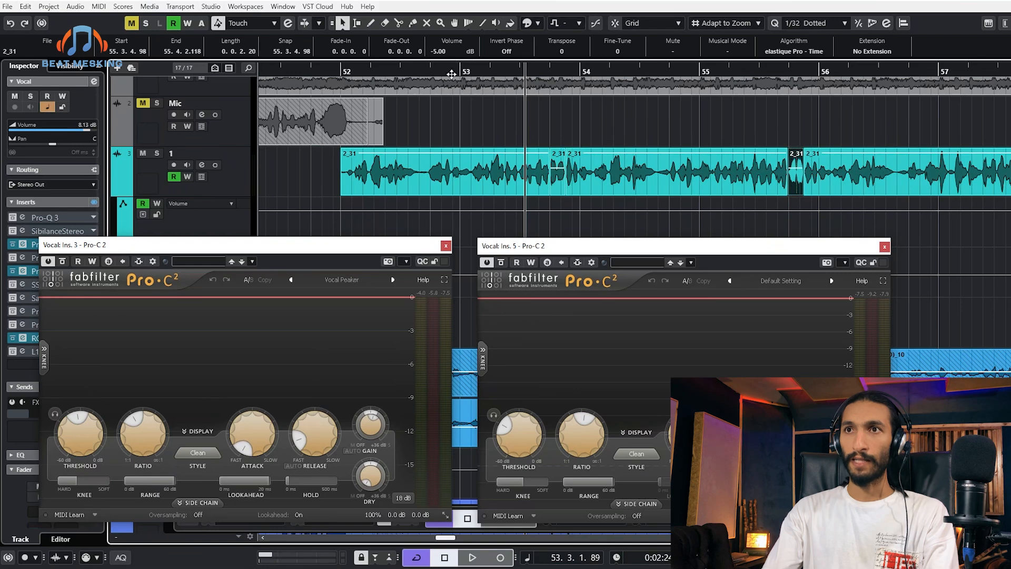
drag(445, 110, 864, 196)
scroll(439, 50, up, 4)
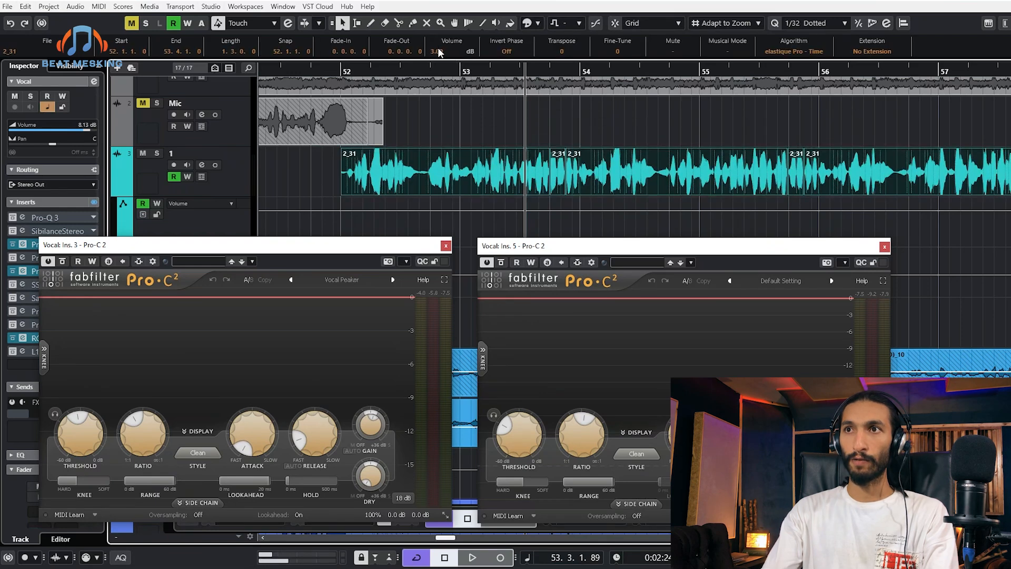
Undo all the volume changes and splits so that 2_31 is one continuous event
key(ctrl+z)
key(ctrl+z)
key(ctrl+z)
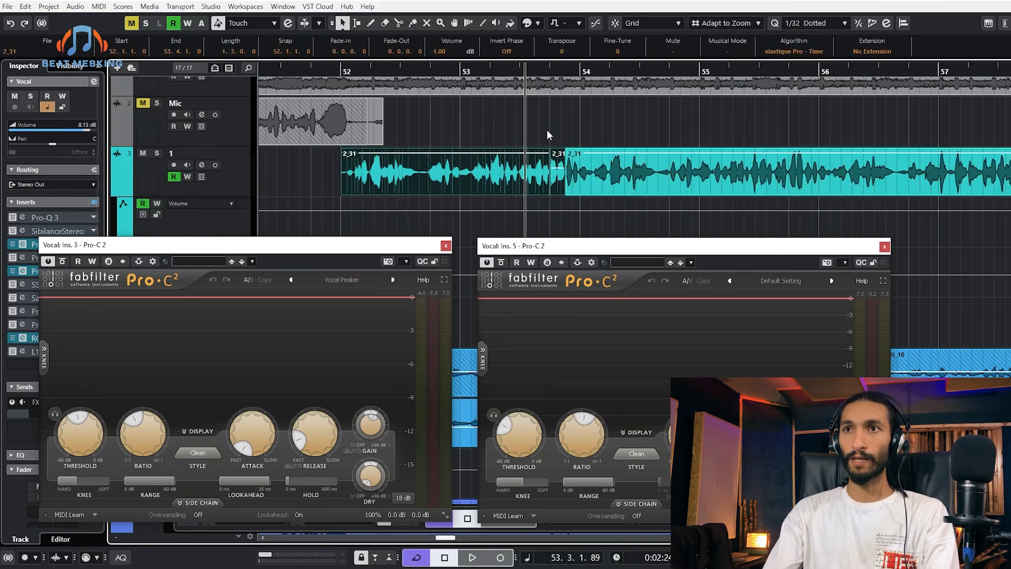
key(ctrl+z)
key(ctrl+z)
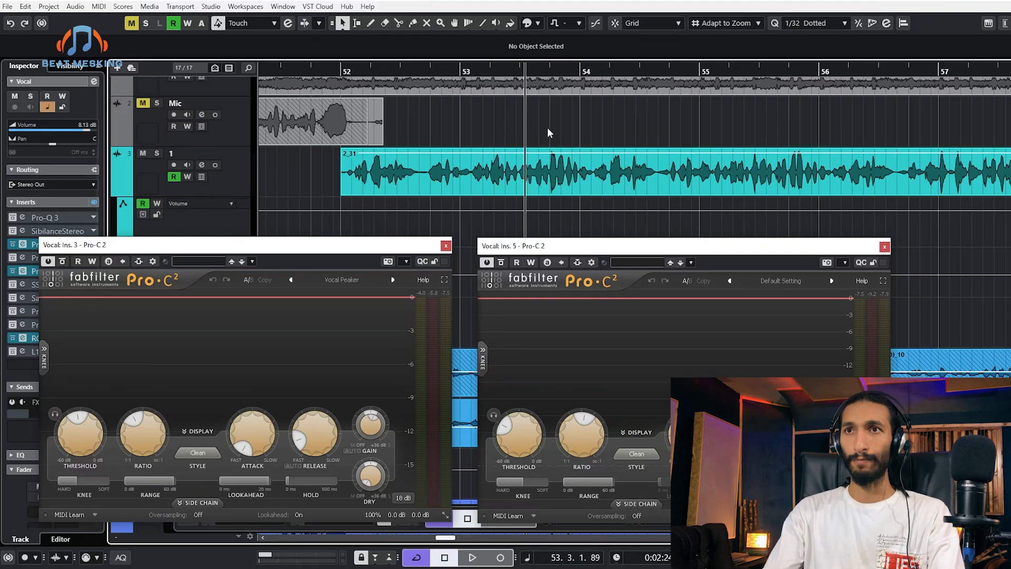
Close both of the Vocal group's Pro-C 2 windows
ctrl+scroll(548, 127, down, 3)
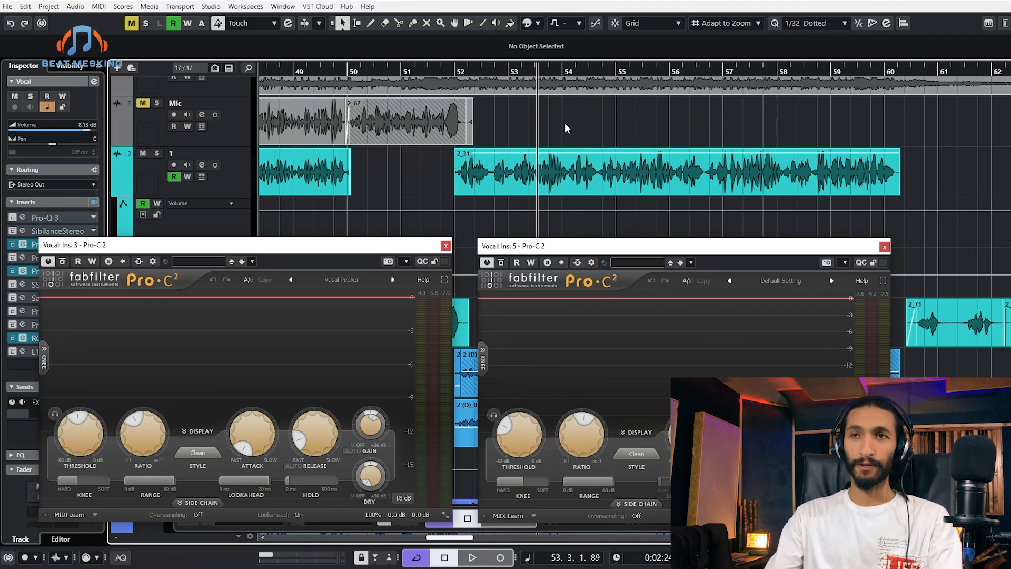
scroll(564, 124, down, 3)
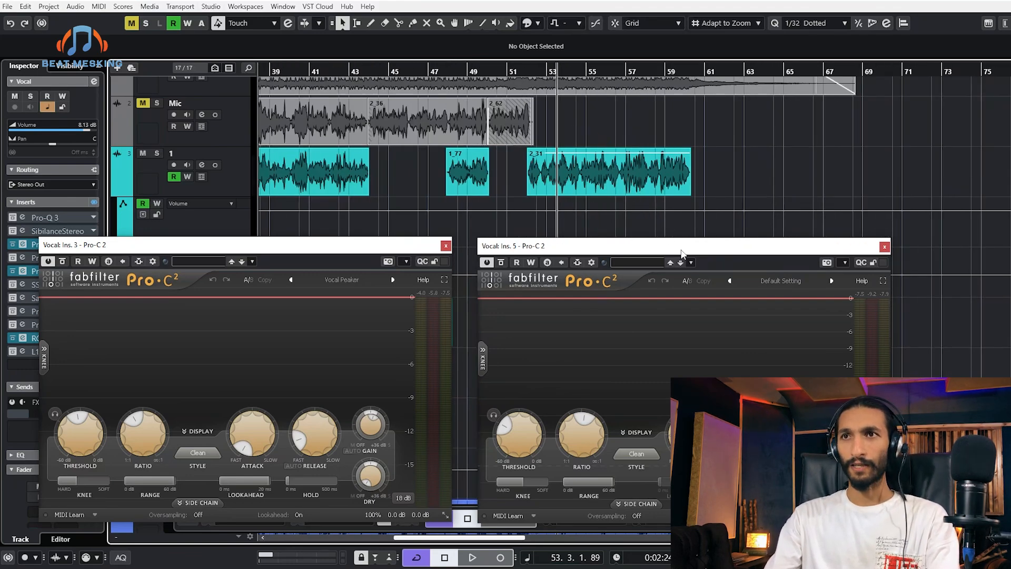
mouse_move(674, 255)
mouse_down()
mouse_move(656, 293)
mouse_move(664, 251)
mouse_up()
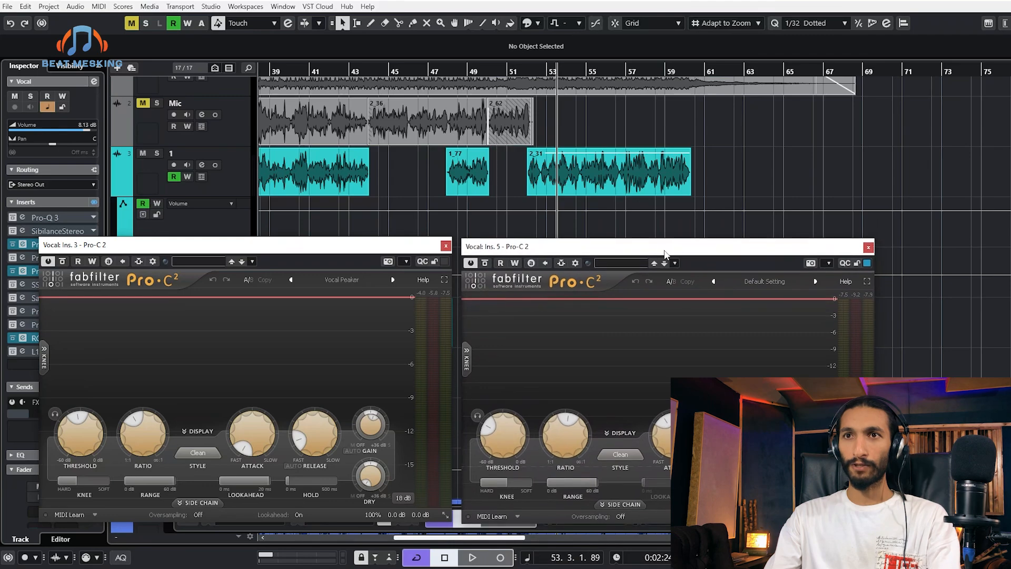
key(Escape)
click(320, 246)
key(Escape)
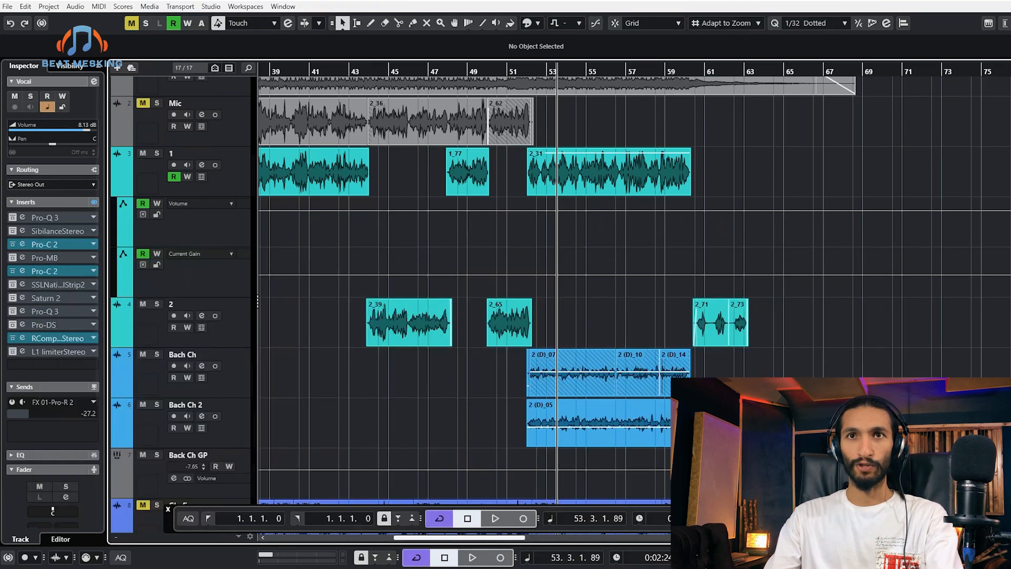
Turn off the two active Pro-C 2 inserts and the RCompressor insert on the Vocal group
click(147, 172)
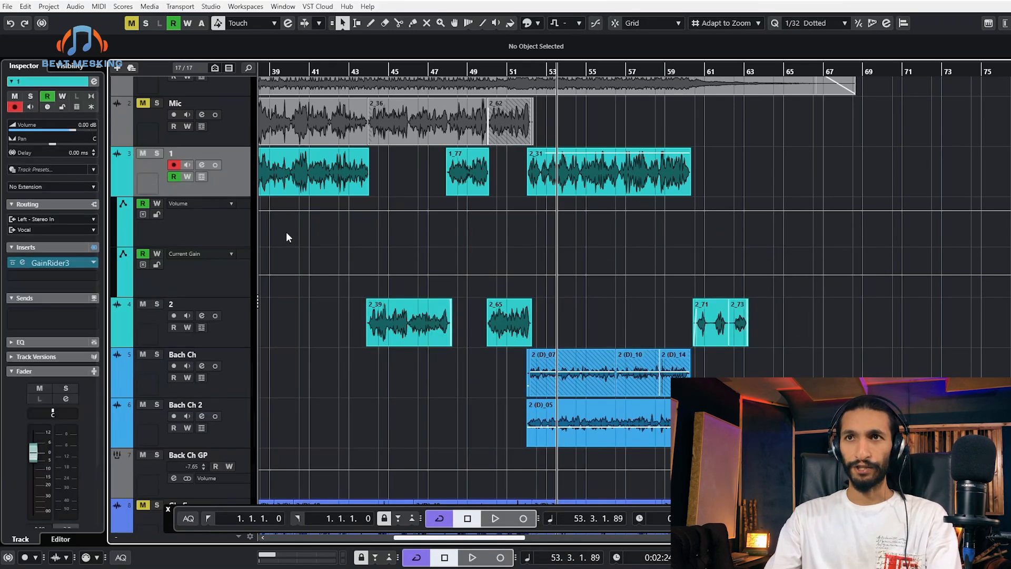
scroll(393, 242, down, 5)
scroll(393, 248, down, 1)
click(152, 427)
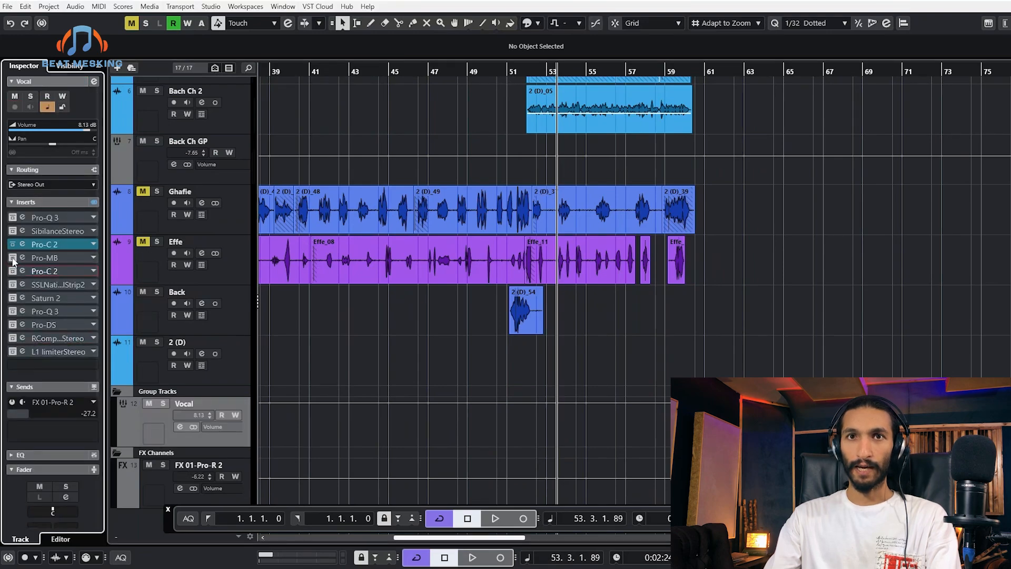
scroll(325, 290, up, 6)
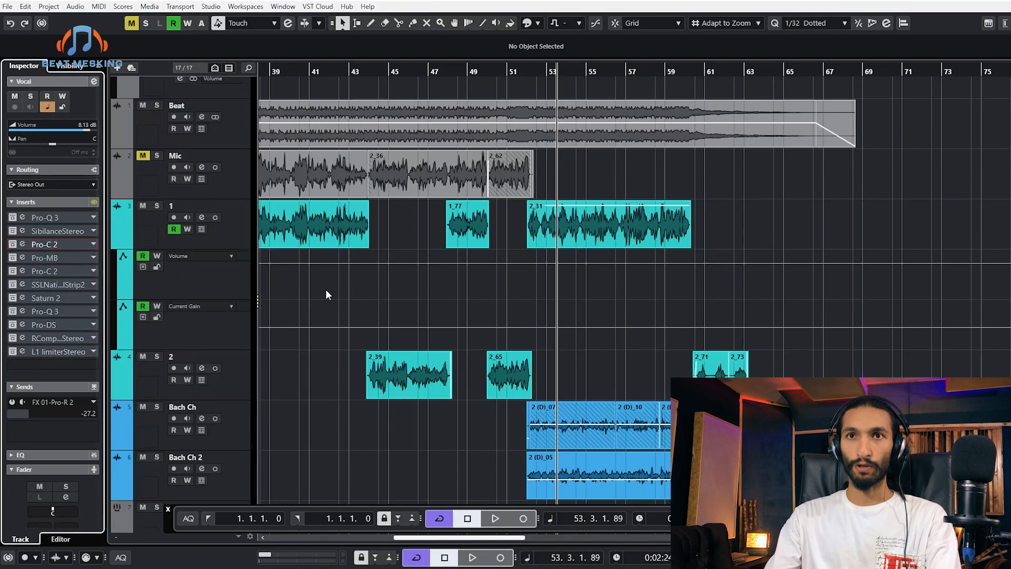
Hide the Volume and Current Gain automation lanes of track 1 and select track 2
click(114, 243)
click(148, 238)
click(151, 262)
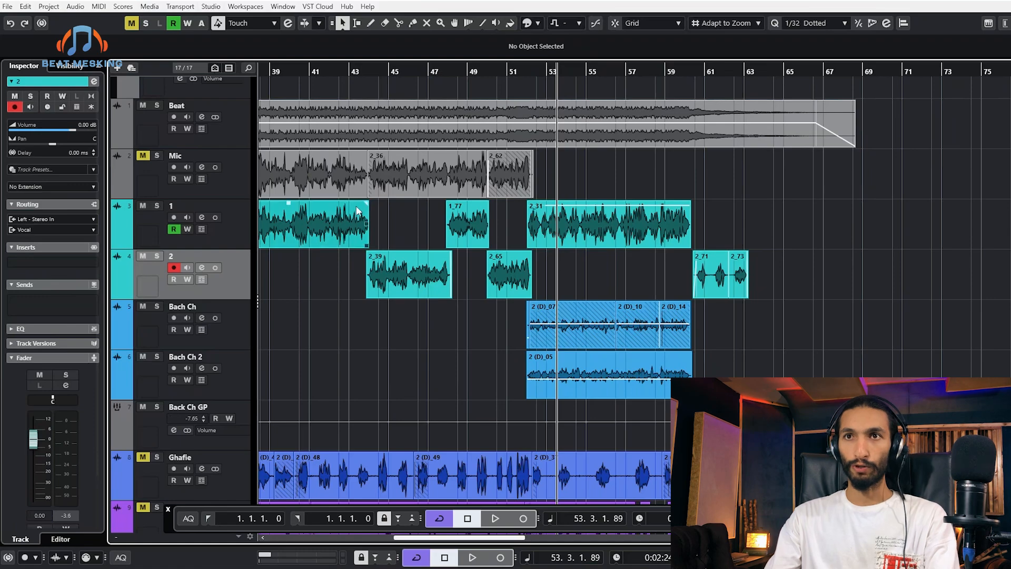
Move the Vocal group track up the track list so that it sits directly beneath track 2
scroll(501, 262, down, 3)
scroll(432, 311, down, 2)
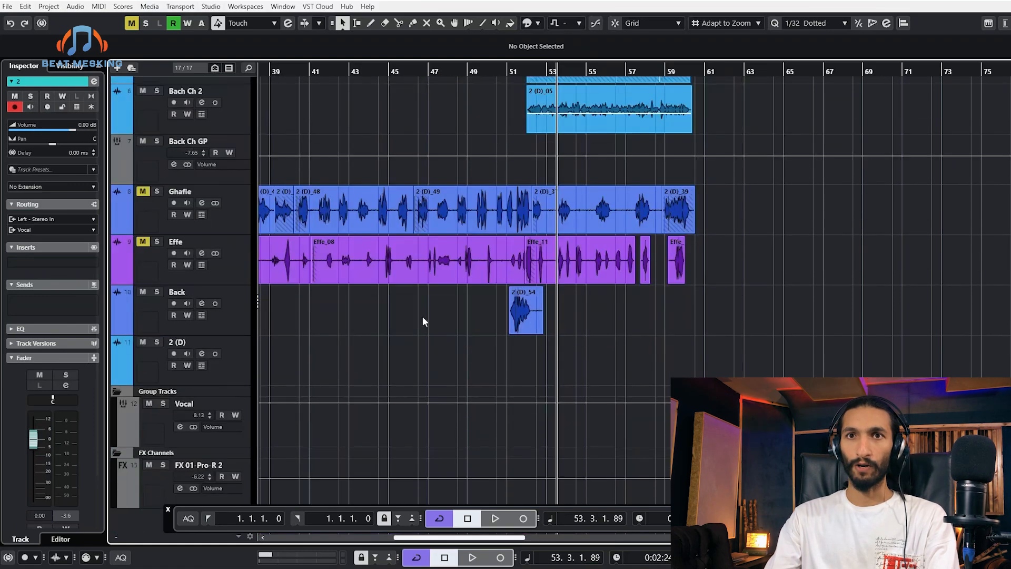
click(146, 430)
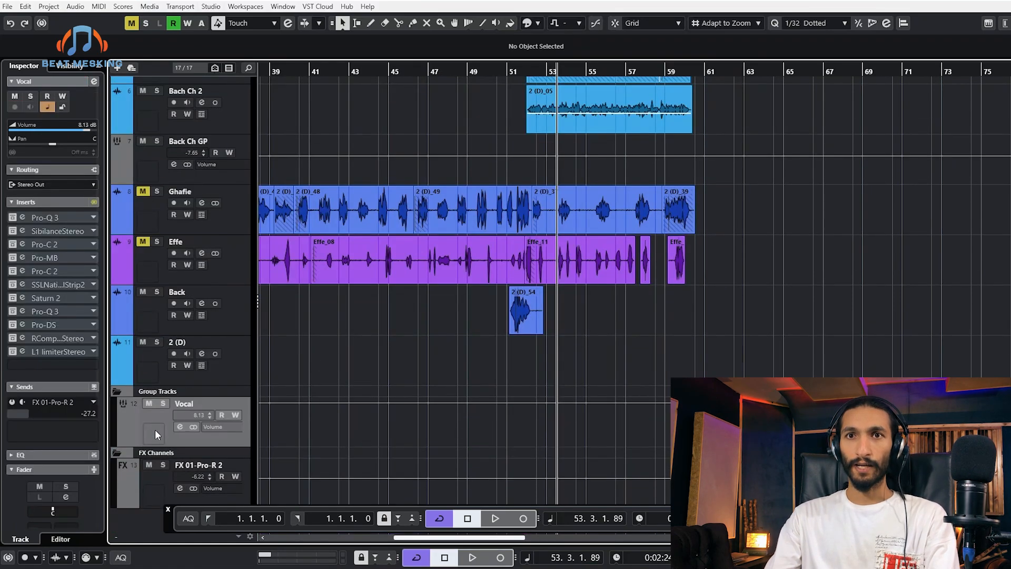
key(s)
key(s)
drag(162, 420, 185, 207)
scroll(351, 223, up, 3)
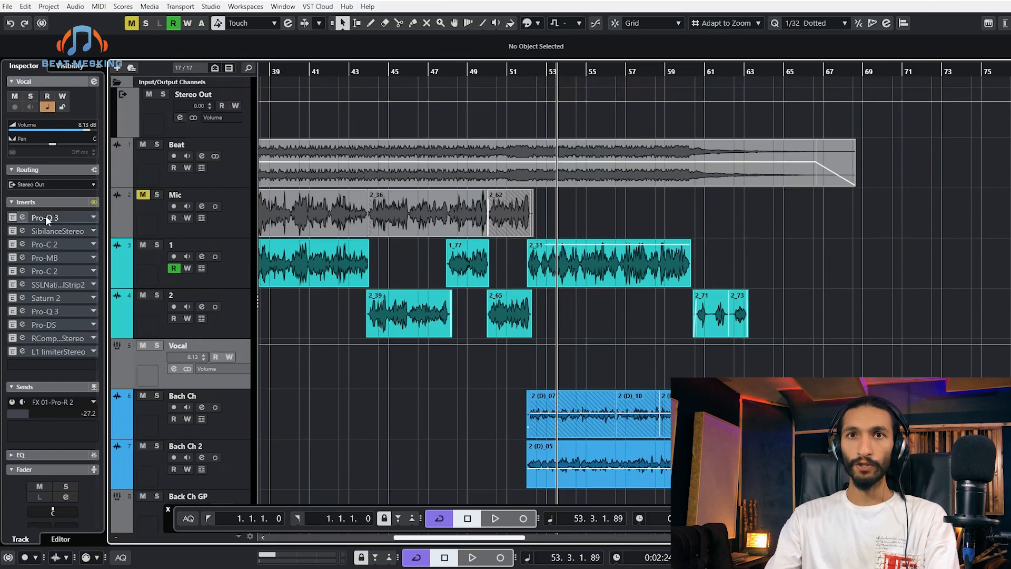
Insert GainRider3 on track 2, leaving its window closed, and enable automation reading for the track
click(220, 281)
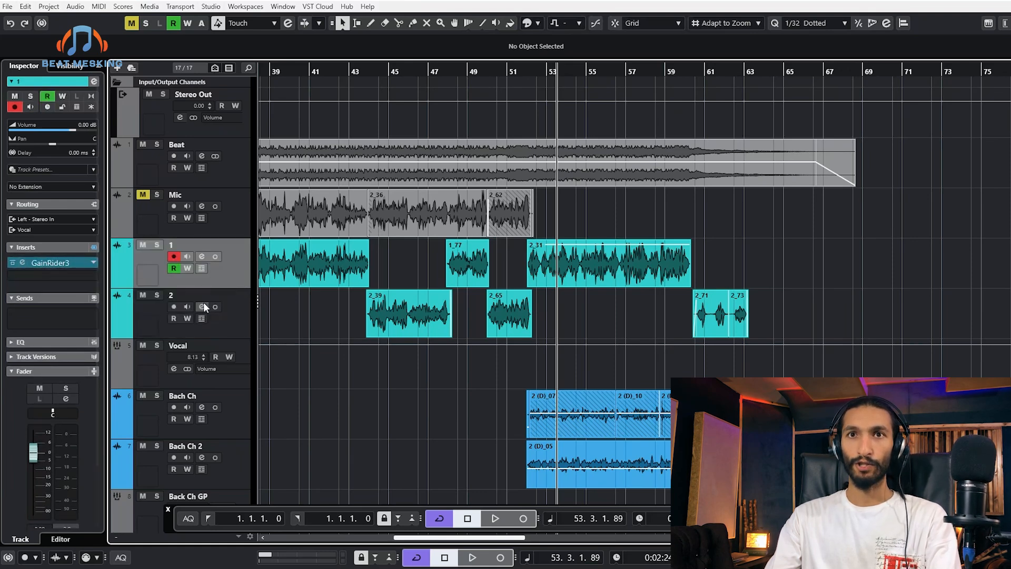
click(240, 319)
click(62, 260)
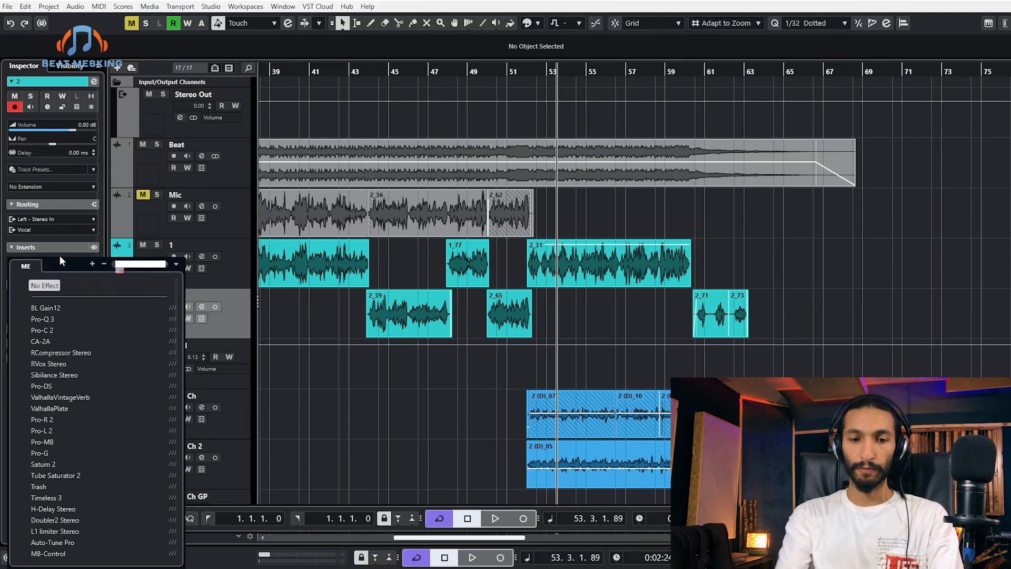
text(gainr)
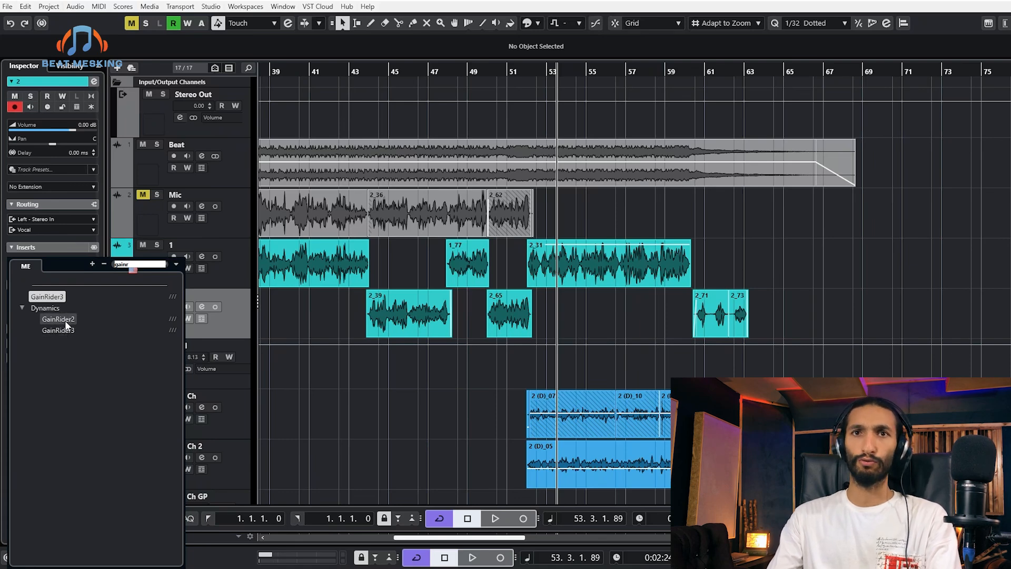
click(56, 298)
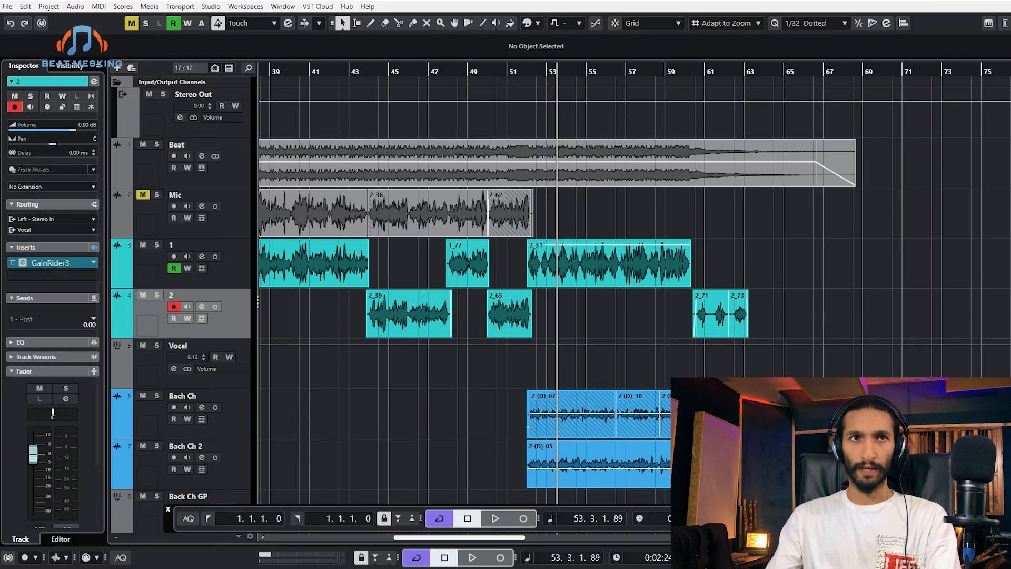
drag(660, 157, 711, 183)
click(834, 181)
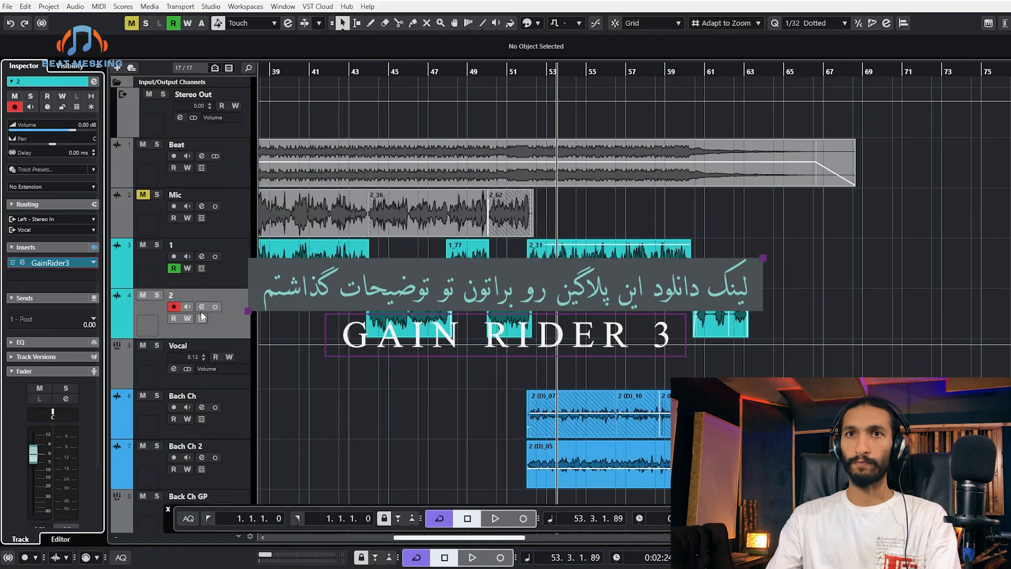
click(174, 318)
Place the playhead at the start of bar 52 and open GainRider3 on track 1
click(149, 366)
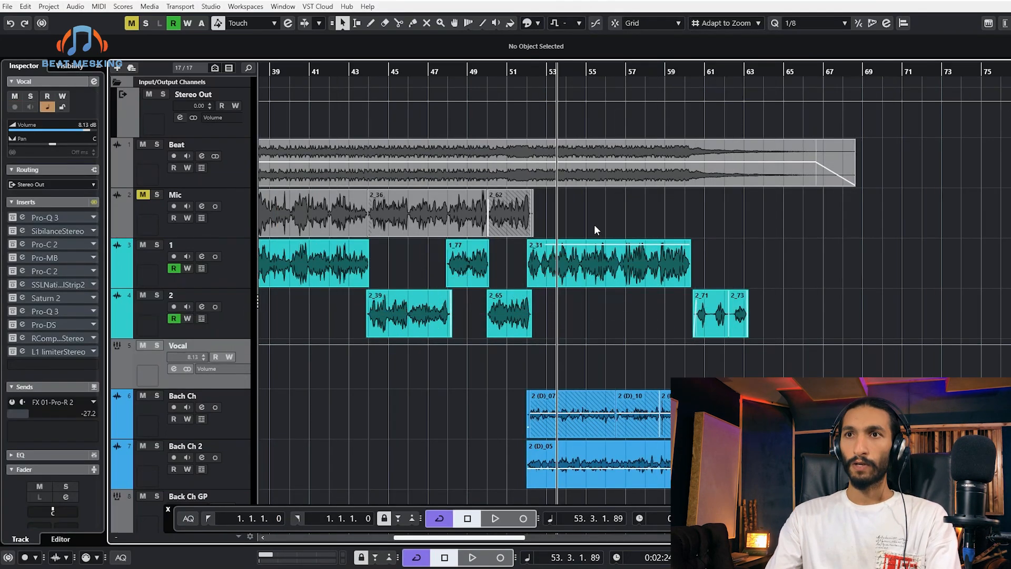
ctrl+scroll(594, 224, up, 3)
drag(477, 73, 477, 79)
click(245, 276)
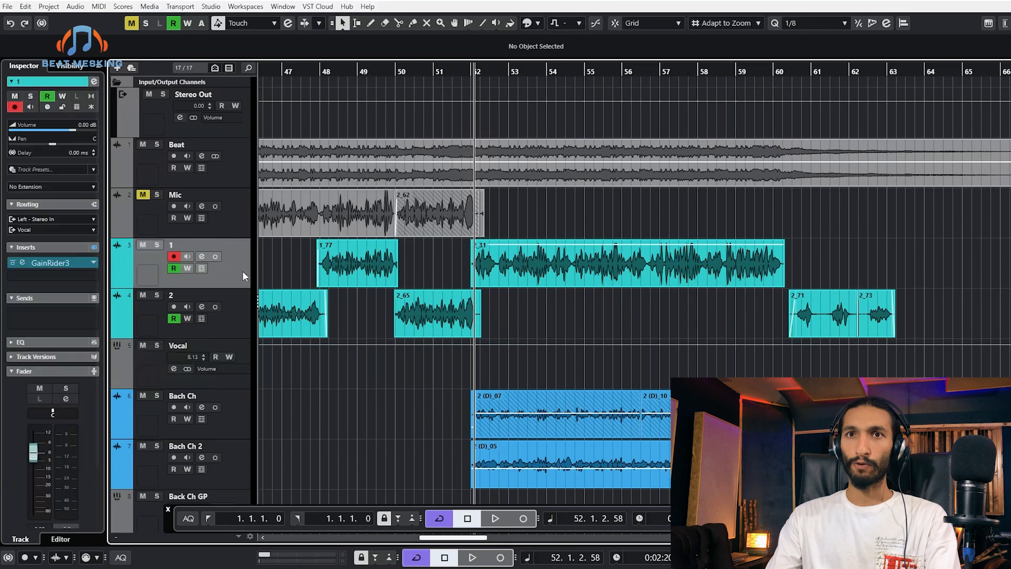
click(23, 262)
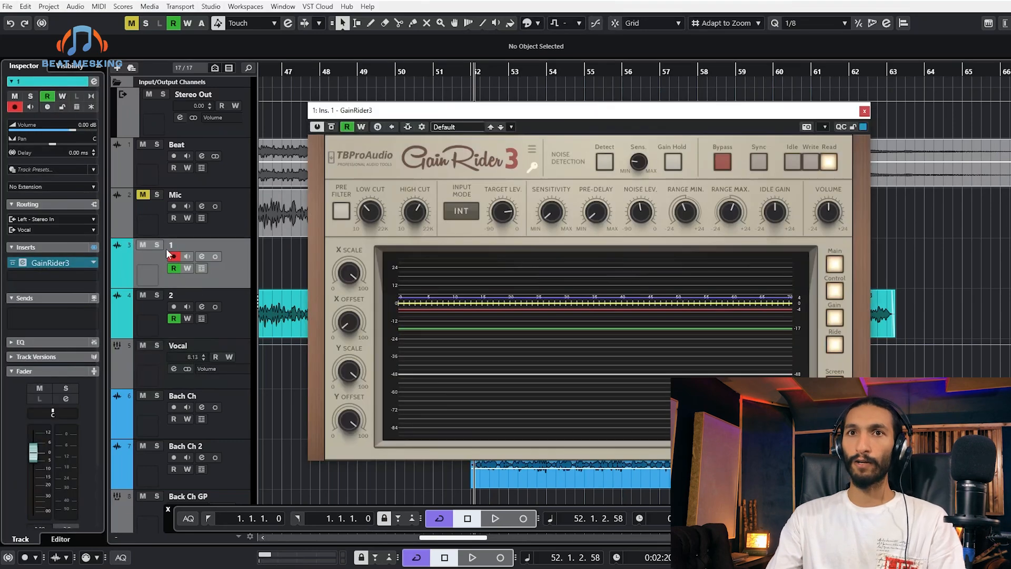
Move the GainRider3 window clear of the vocal tracks and play track 1 from bar 52, first soloed and then with the mix
drag(511, 114, 458, 355)
key(s)
key(space)
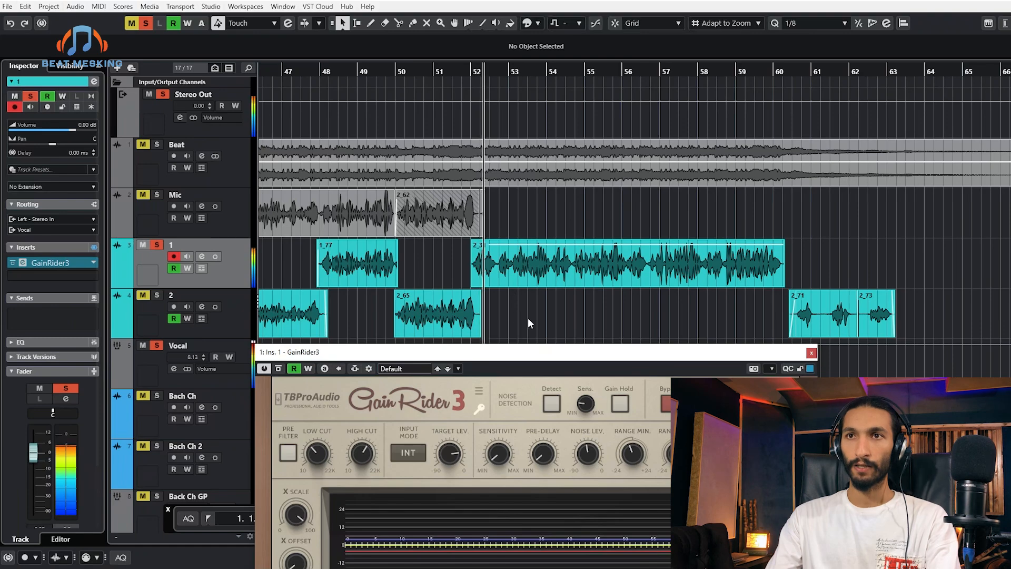
key(s)
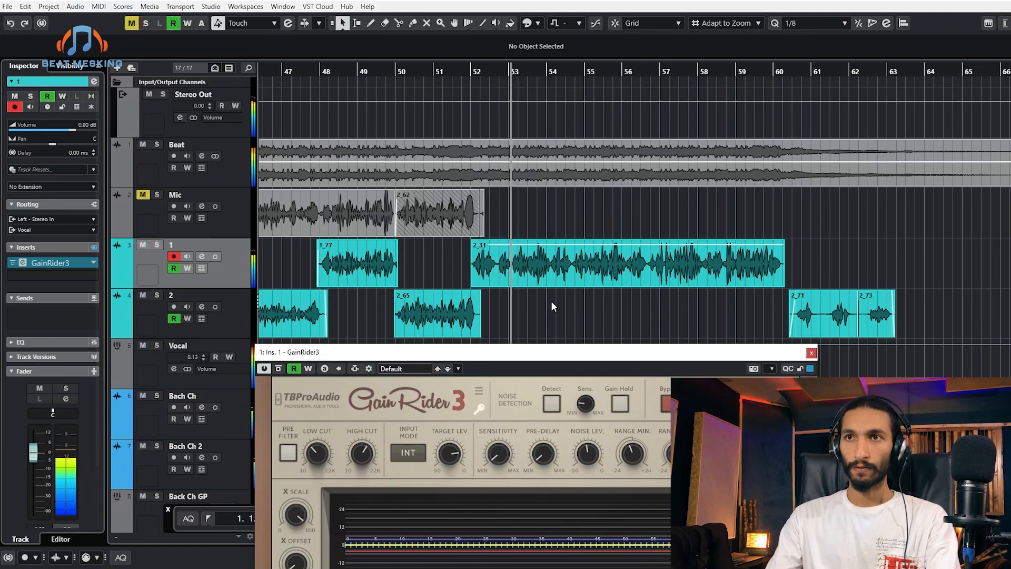
key(space)
drag(547, 358, 461, 157)
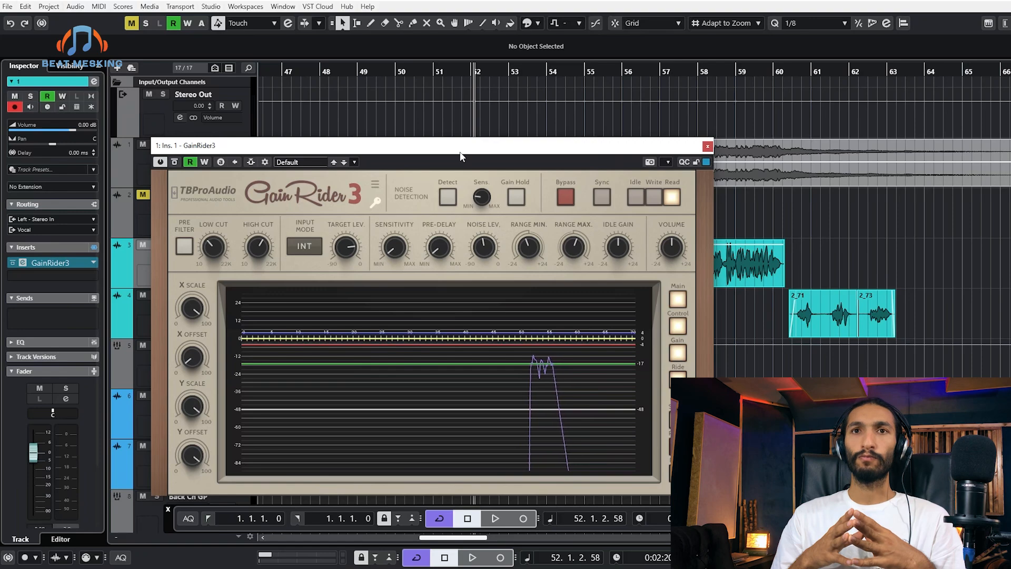
Insert Vocal Rider Mono after GainRider3 on track 1 and place its window over the GainRider3 window
click(57, 271)
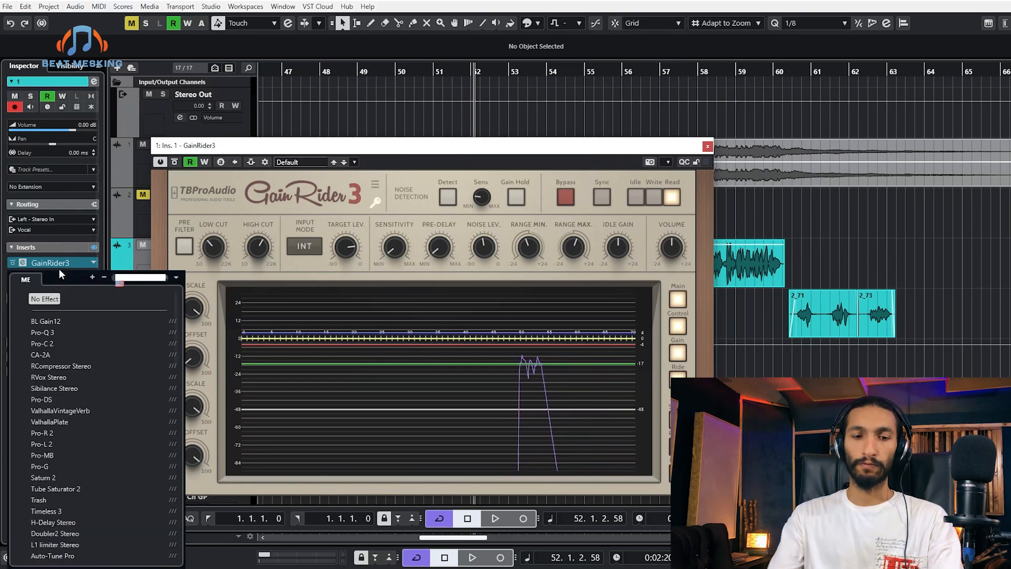
text(vocal ri)
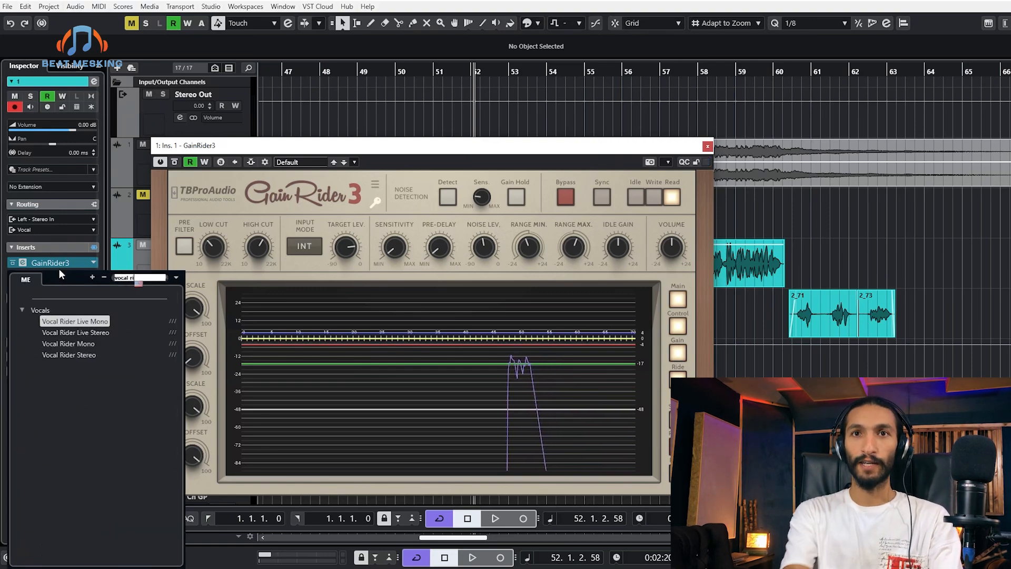
click(80, 343)
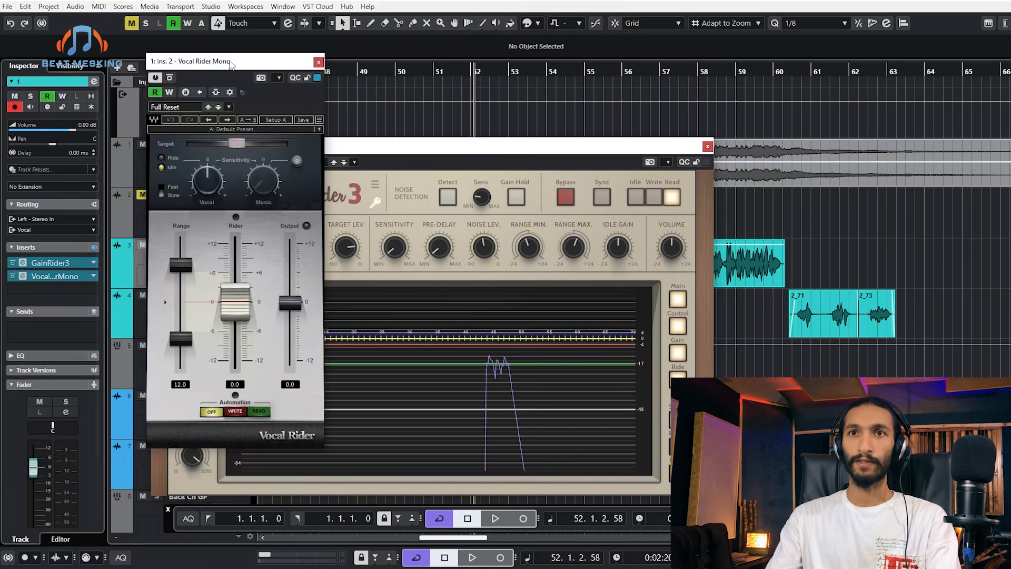
drag(230, 63, 566, 112)
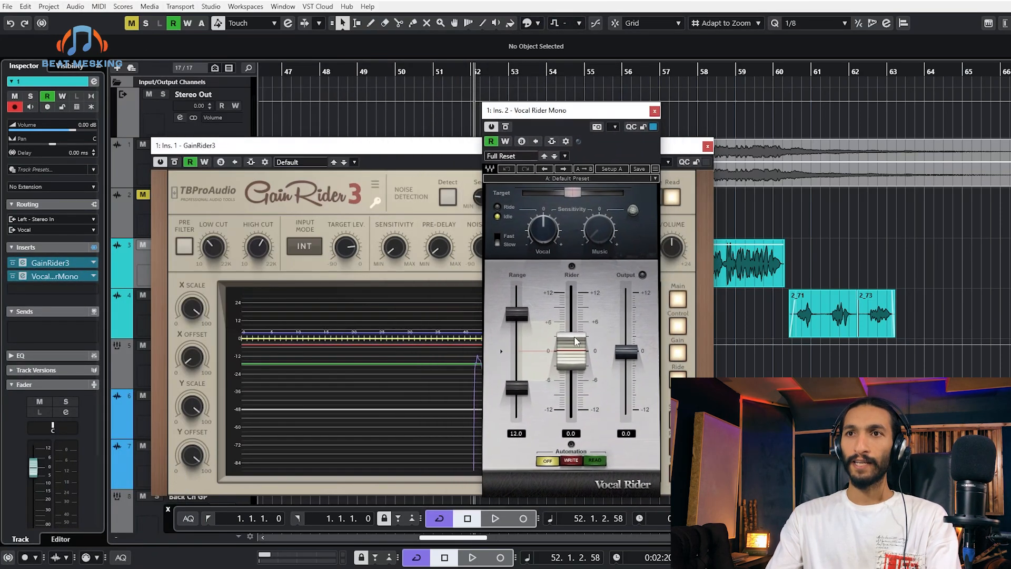
Solo track 1 and play it briefly from bar 52 to watch Vocal Rider's fader move
key(s)
key(space)
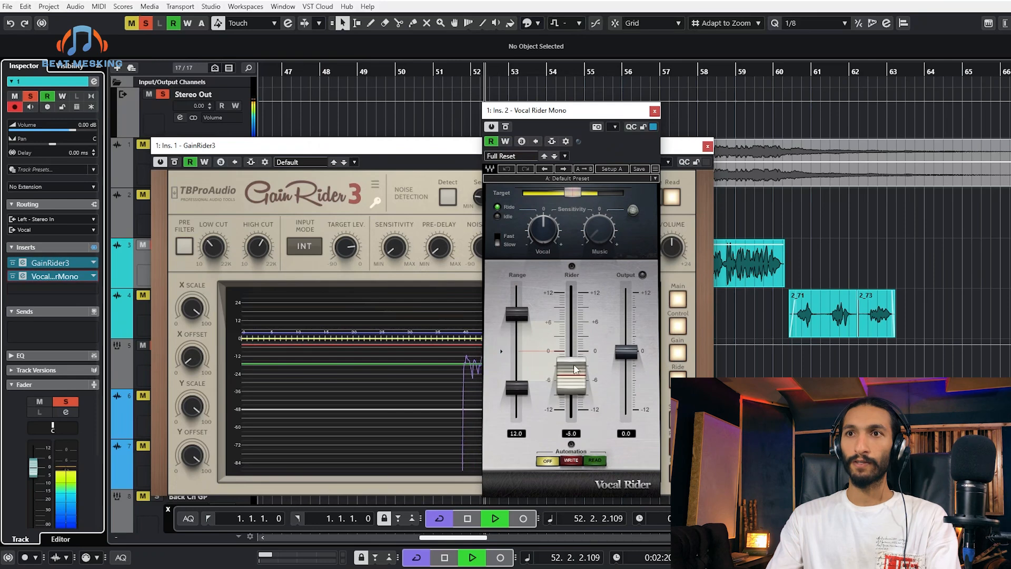
key(space)
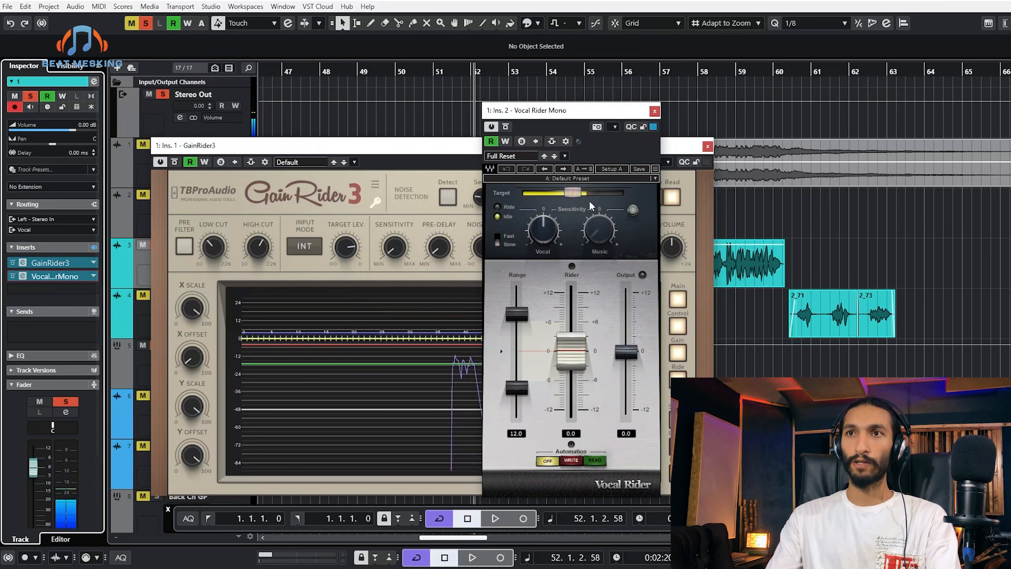
Raise Vocal Rider's Target to about -14.2 and audition its fader riding, including the Fast response, on soloed track 1 from bar 52
drag(573, 193, 575, 193)
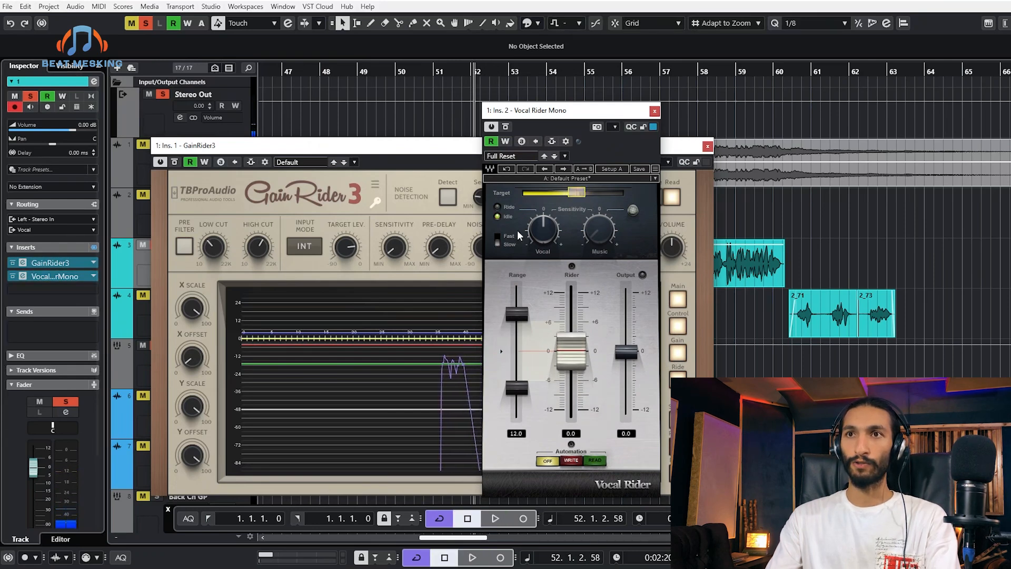
click(496, 243)
key(space)
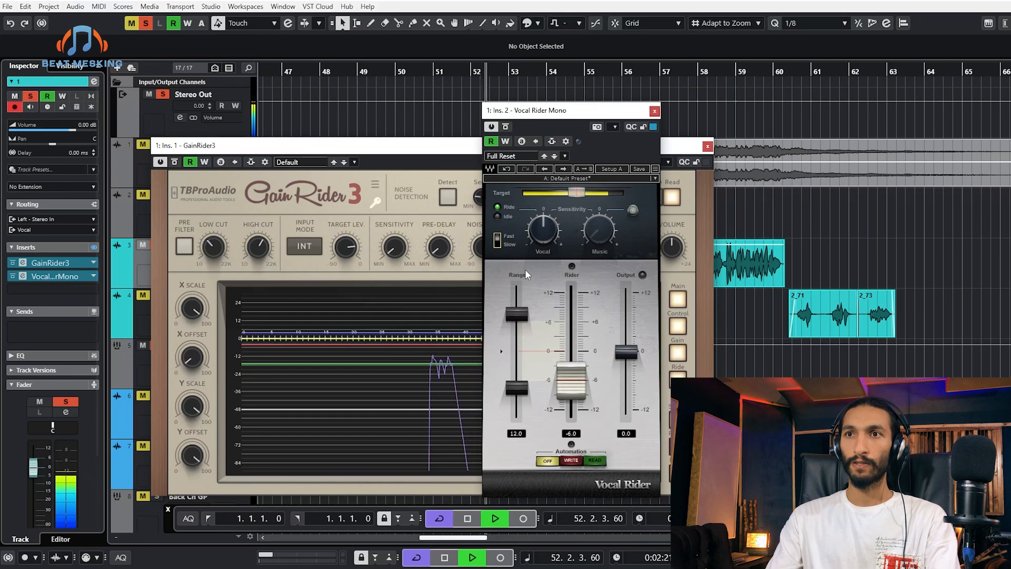
key(space)
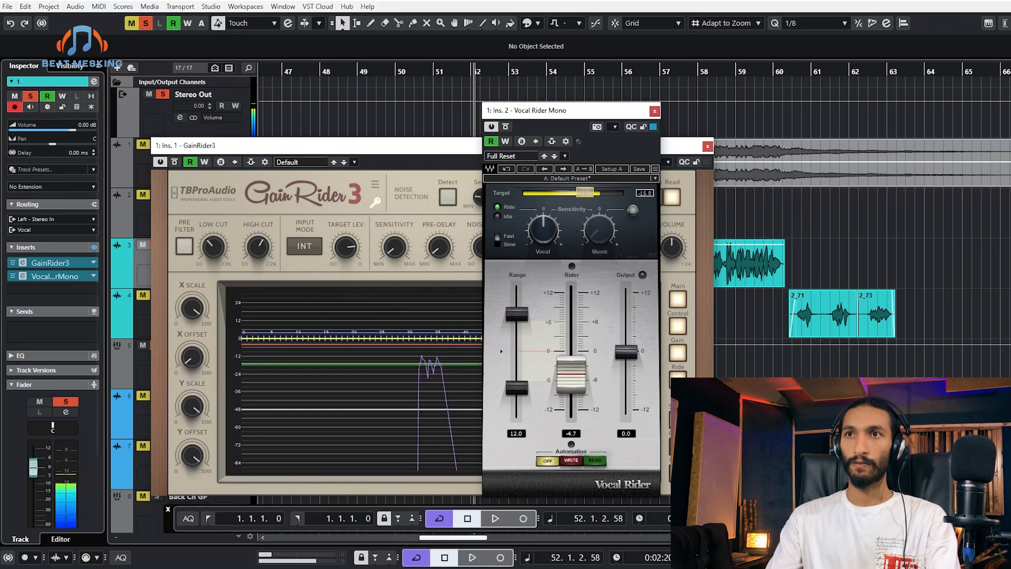
drag(576, 193, 594, 194)
key(space)
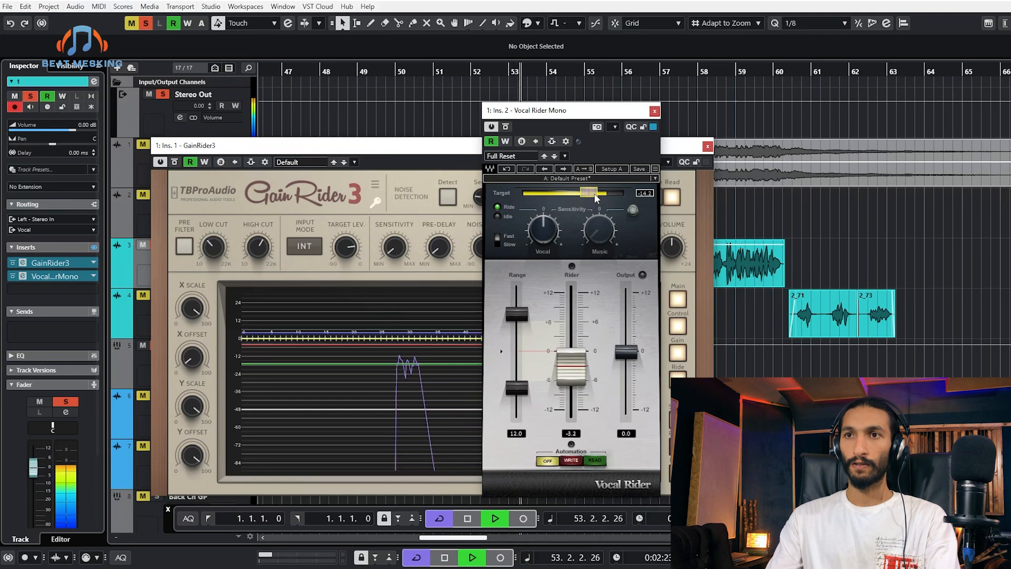
key(space)
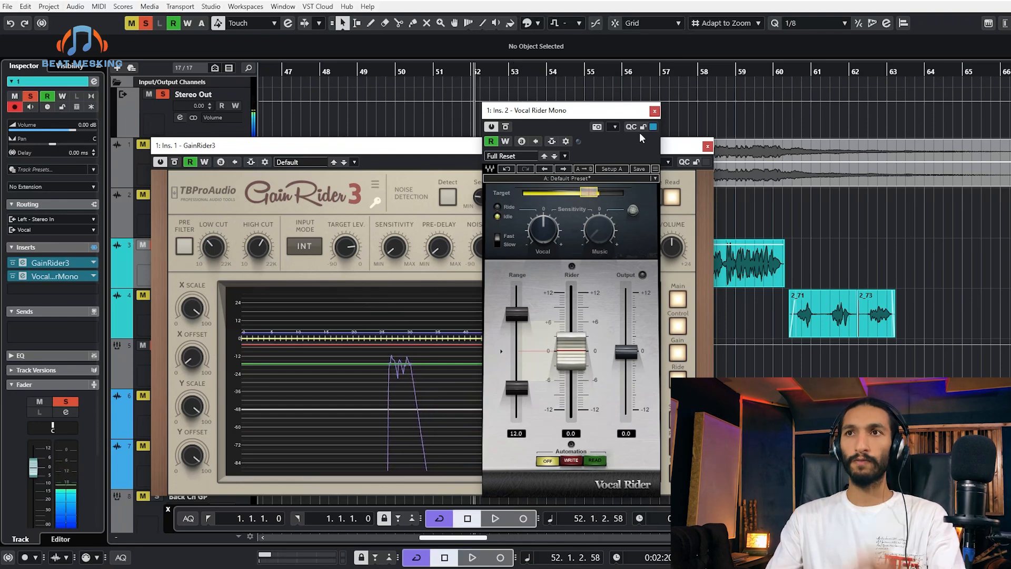
Close and remove Vocal Rider from track 1's inserts, and move the GainRider3 window down to uncover the Beat and Mic tracks
click(655, 112)
drag(50, 277, 156, 277)
key(Return)
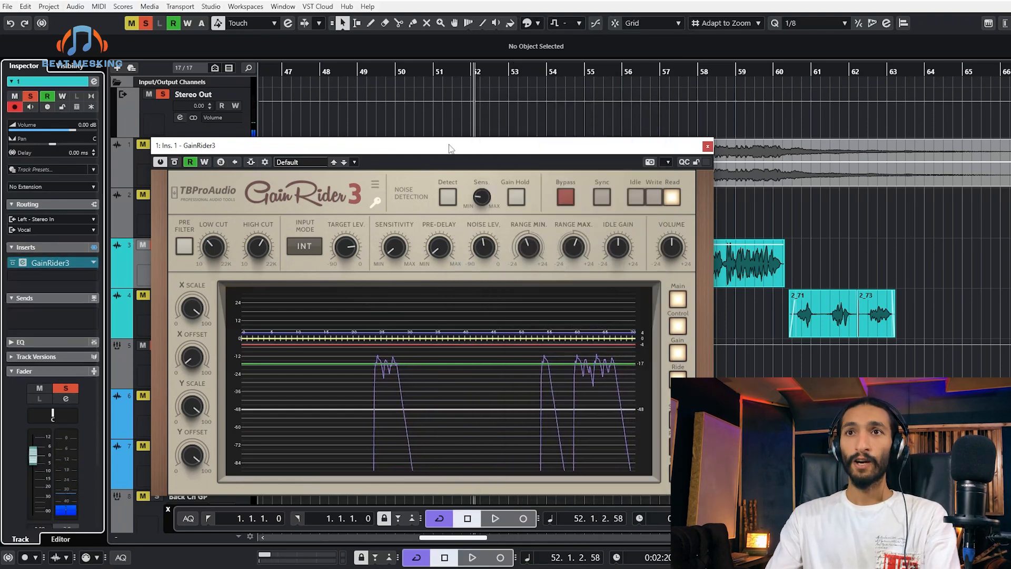
drag(451, 144, 467, 222)
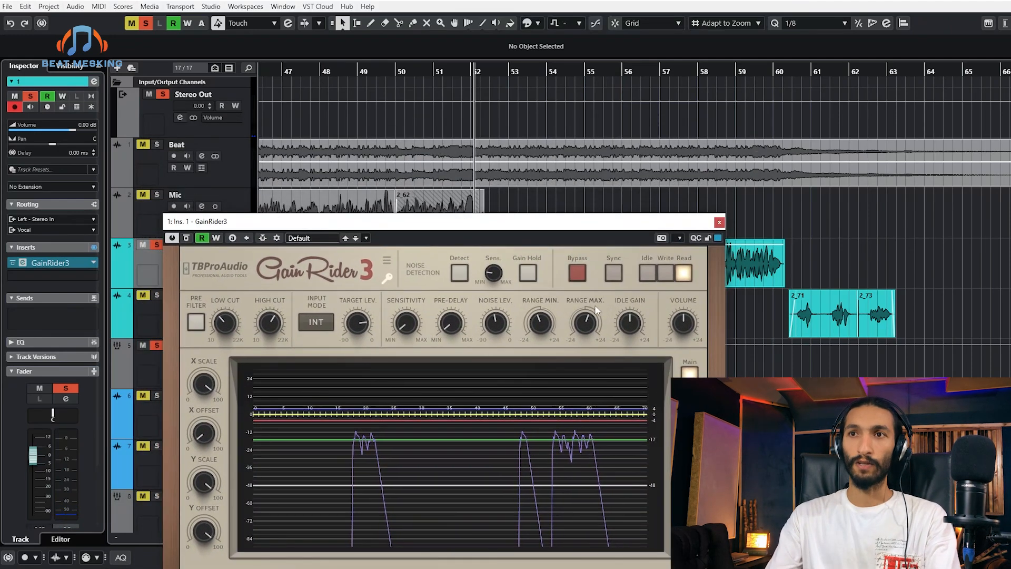
Review GainRider3's range and sensitivity controls, lowering the Noise Level to about -59 and raising the Target Level to -15.5
mouse_move(591, 328)
mouse_move(551, 330)
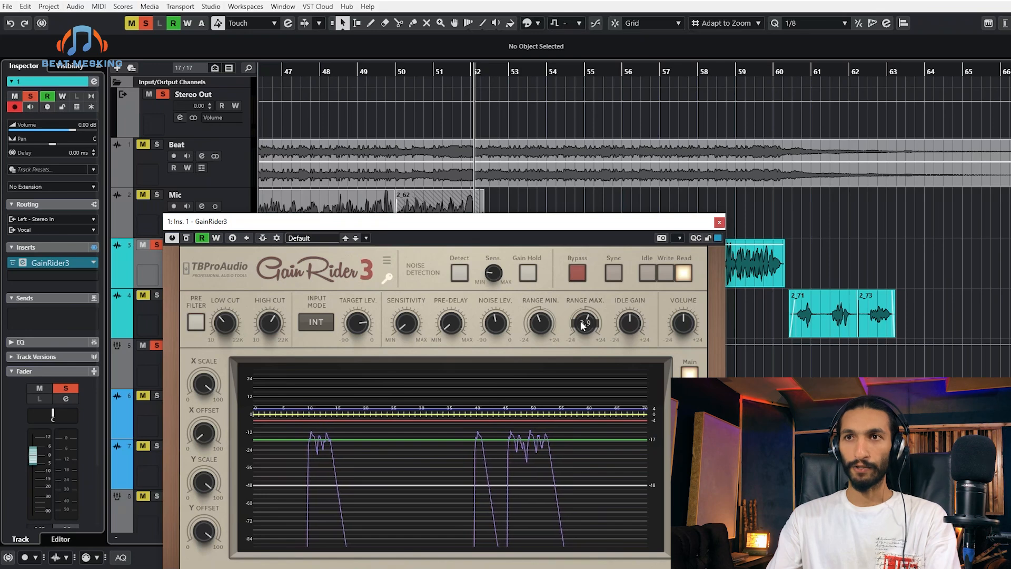
mouse_move(503, 330)
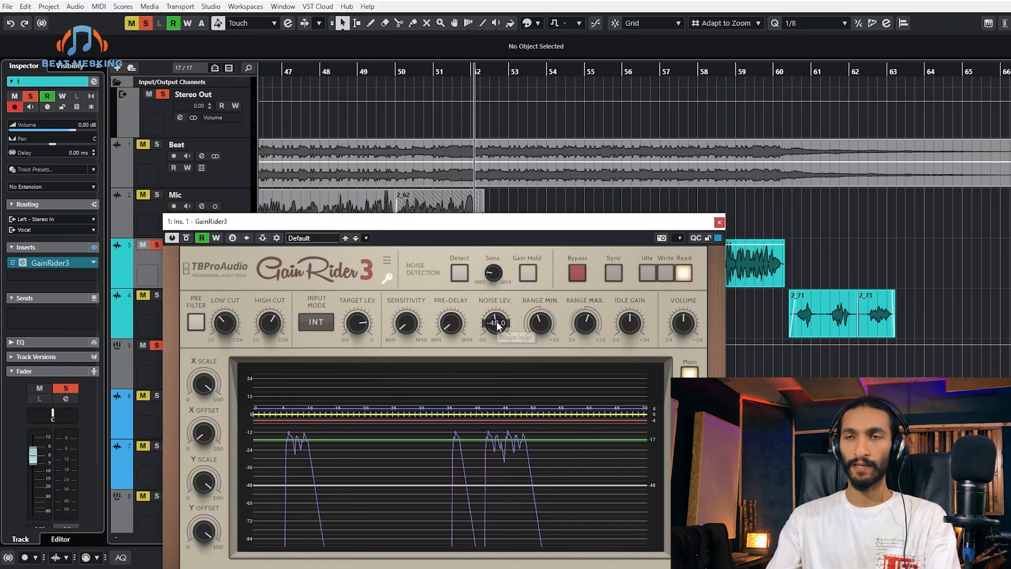
drag(498, 326, 498, 345)
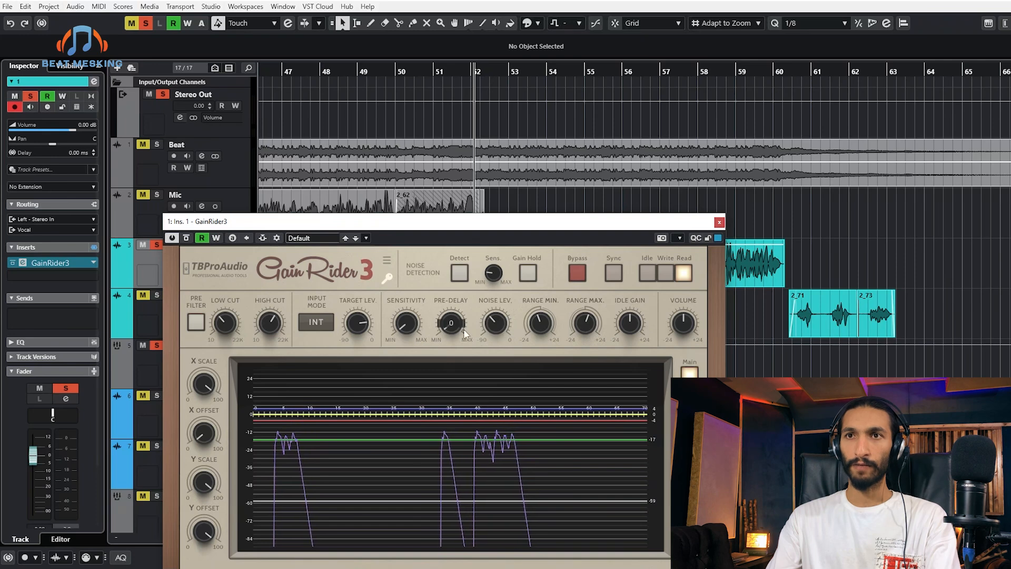
mouse_move(409, 339)
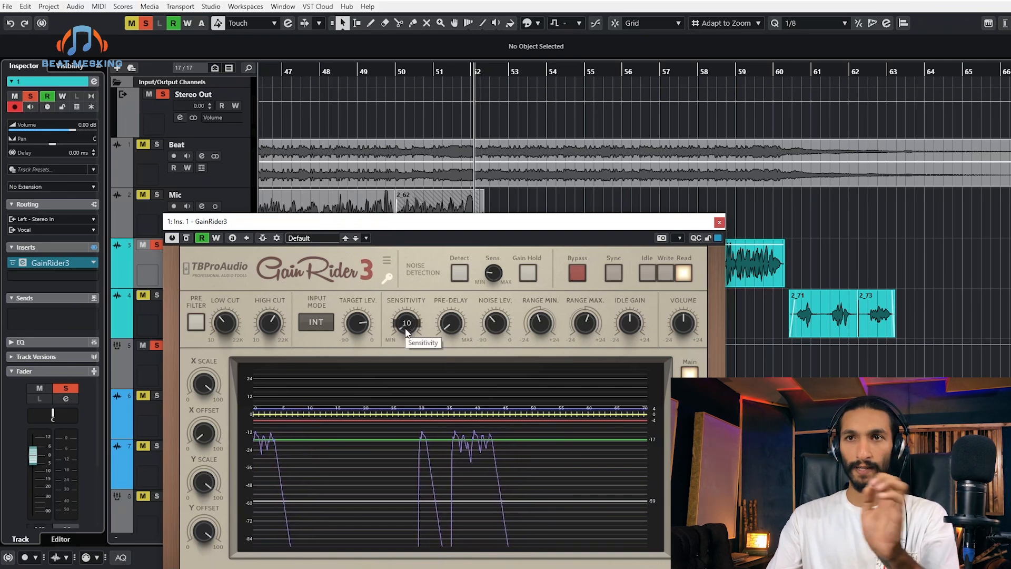
mouse_move(356, 330)
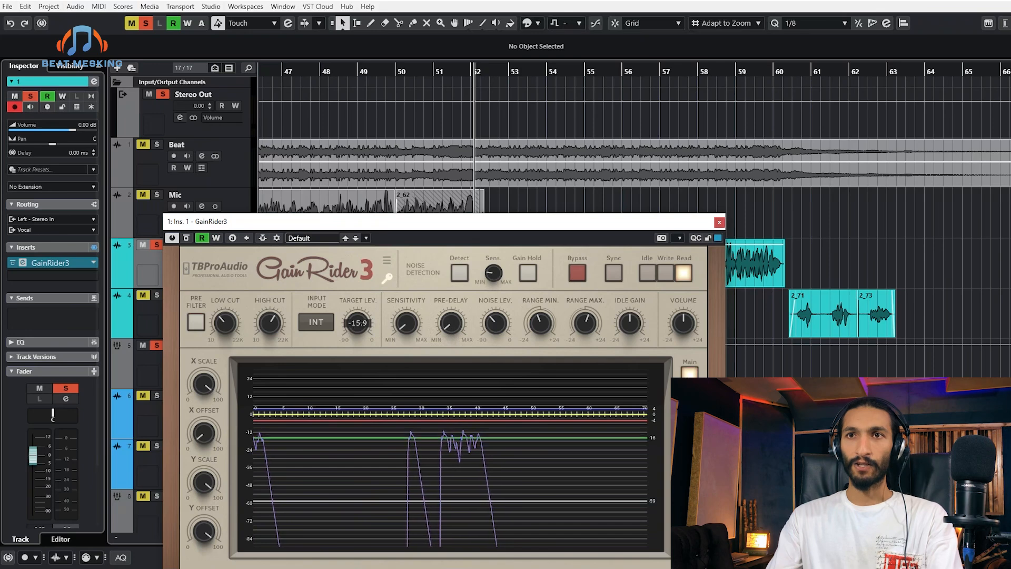
drag(355, 330, 355, 321)
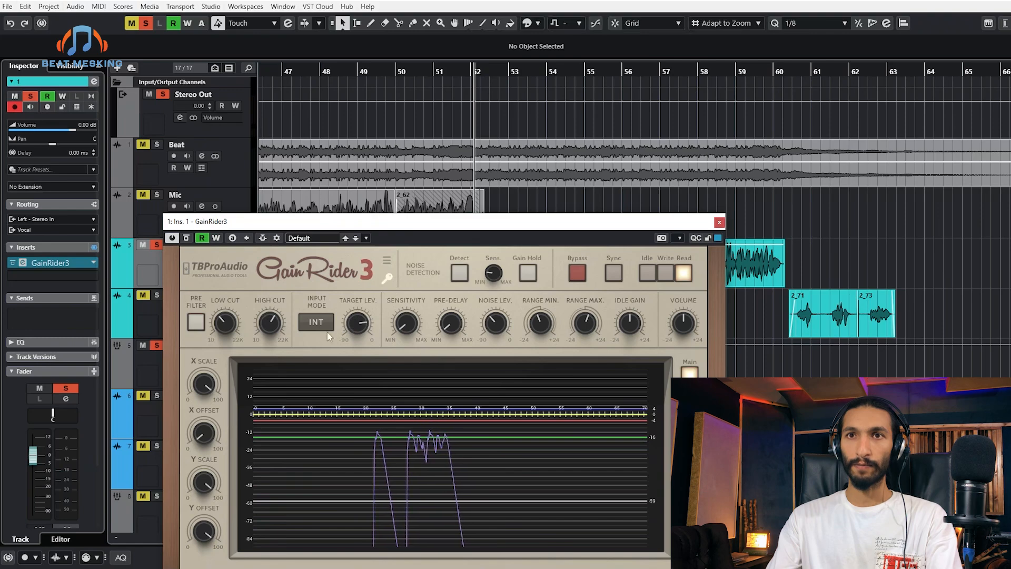
mouse_move(359, 324)
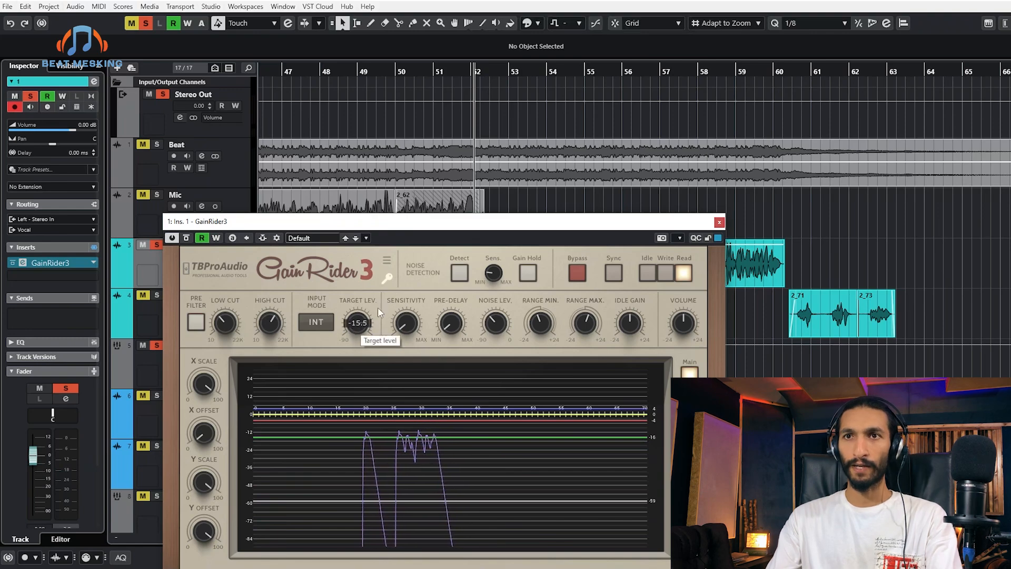
Lower the volume of track 1's clip at bar 52 to -11 dB and GainRider3's Target Level to -16.2
drag(489, 222, 457, 338)
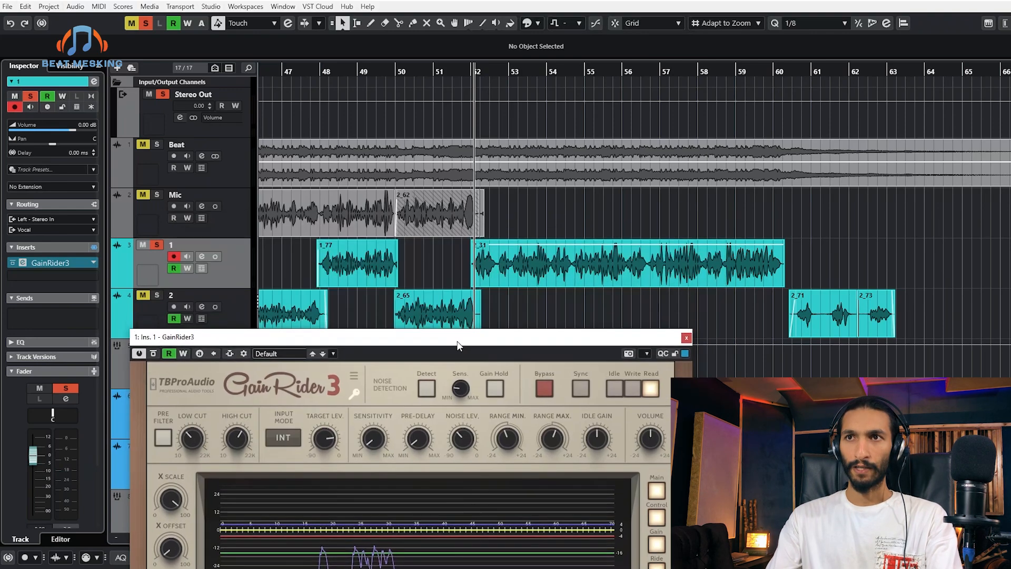
click(545, 279)
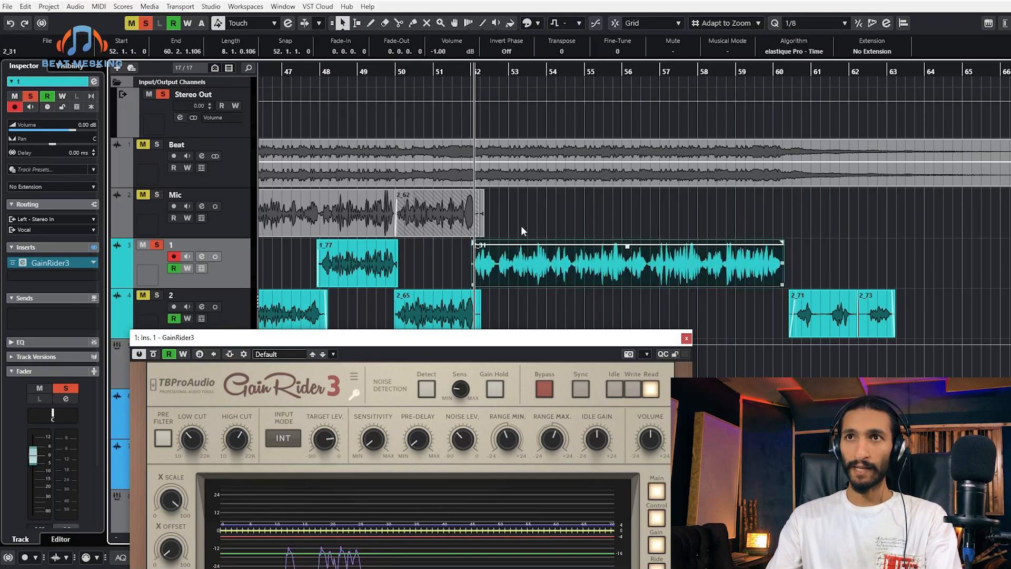
scroll(437, 51, down, 10)
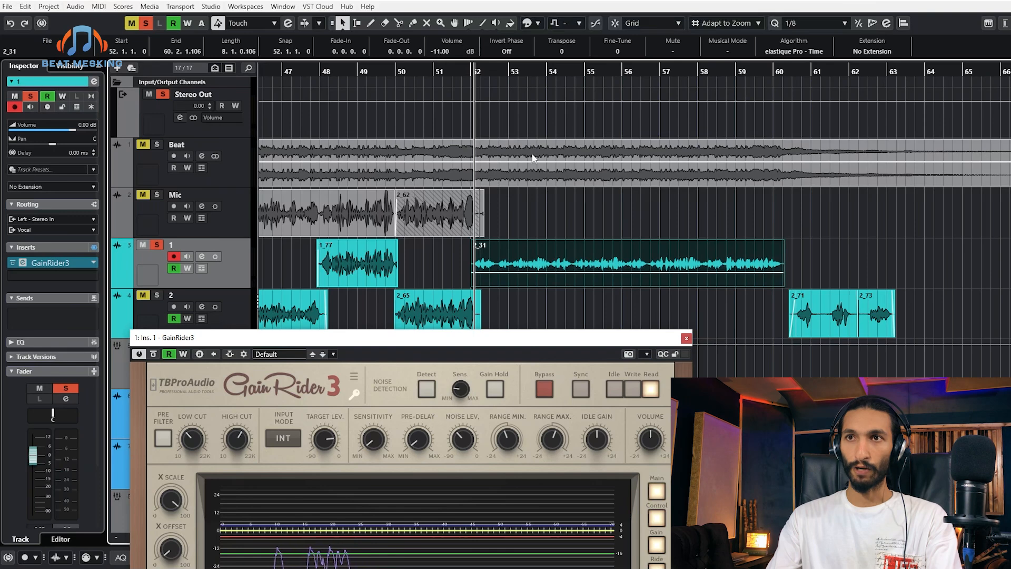
click(574, 229)
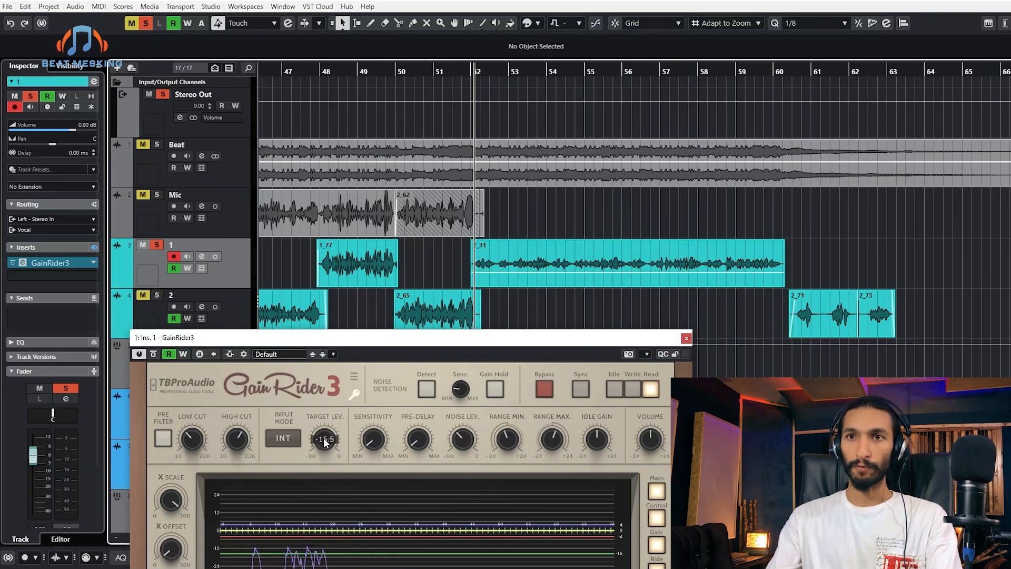
scroll(326, 442, down, 6)
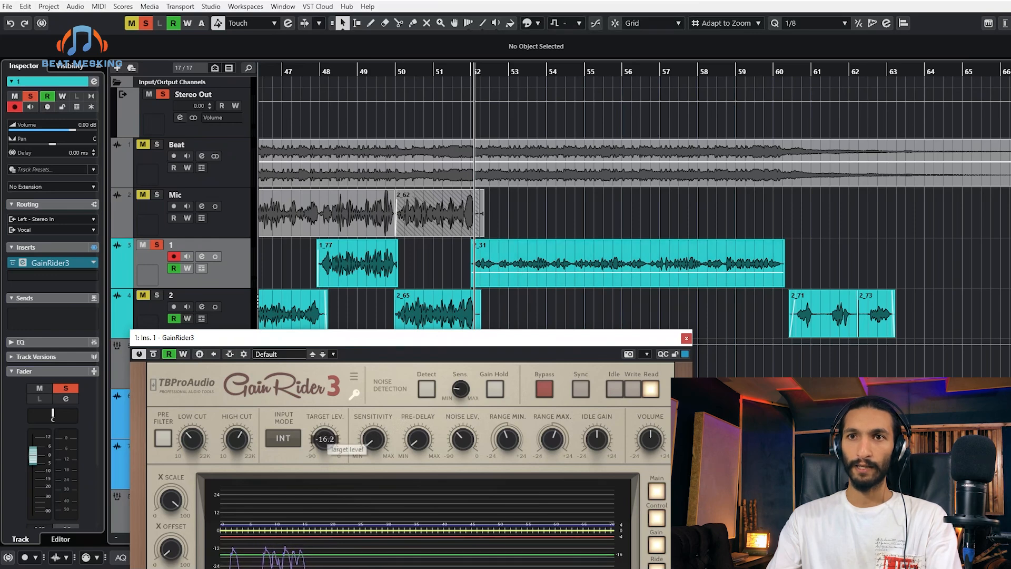
Set the volume of track 1's clip at bar 52 to 0 dB
click(535, 261)
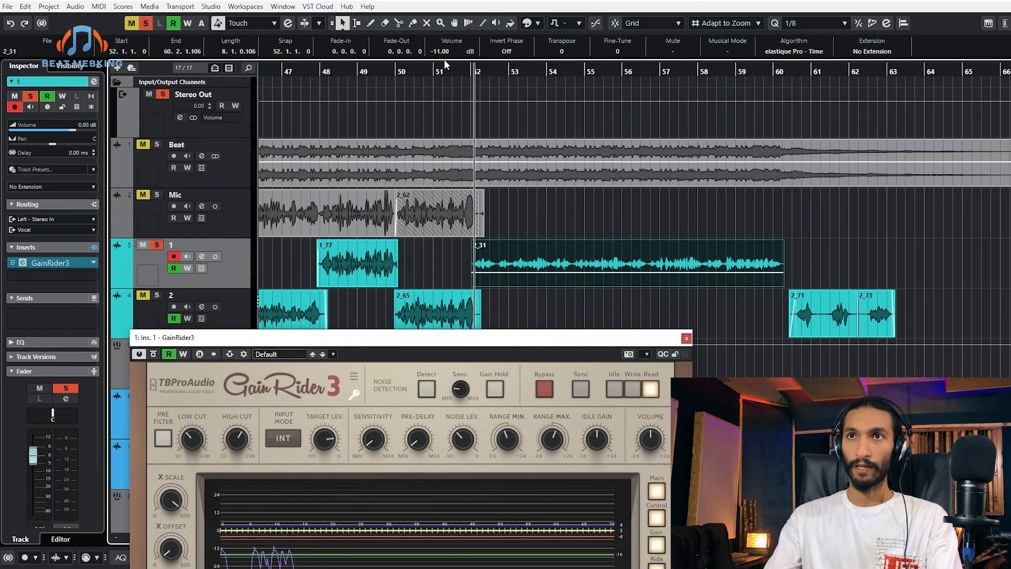
scroll(444, 55, up, 3)
scroll(450, 57, up, 8)
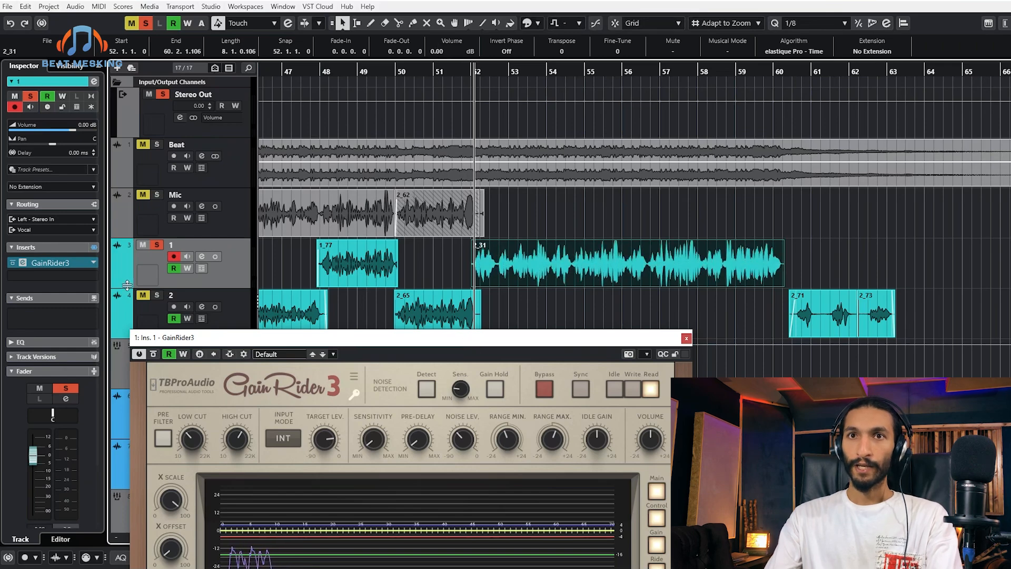
Reveal track 1's Volume and Current Gain automation lanes, keeping the GainRider3 window below them, and deselect the clip
drag(486, 339, 491, 401)
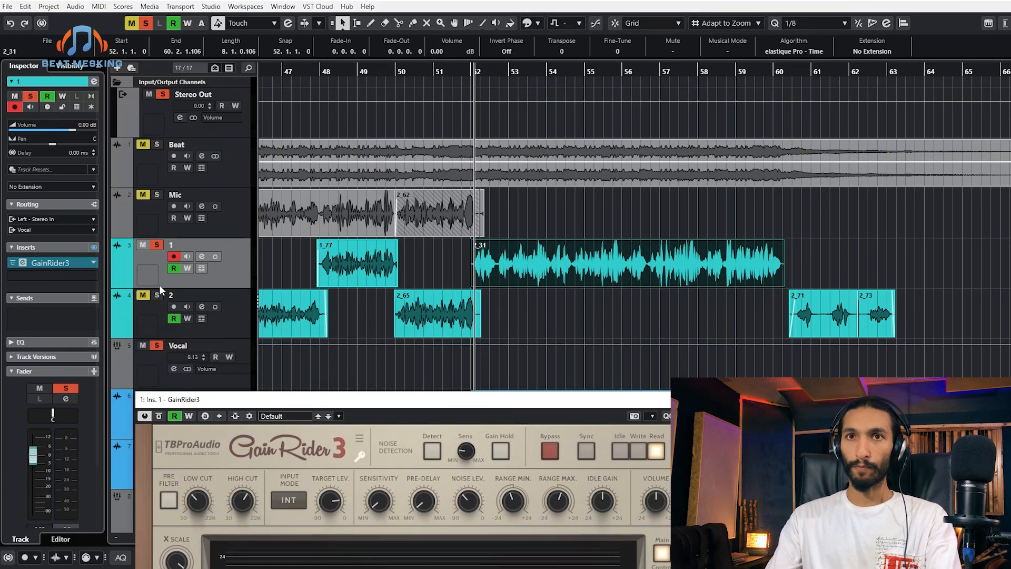
click(116, 282)
scroll(519, 325, up, 4)
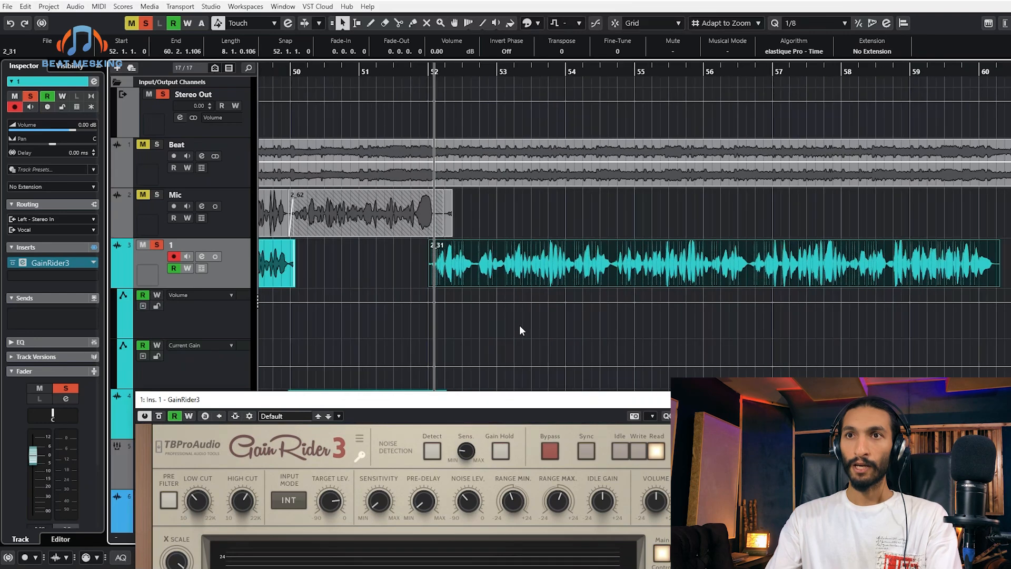
scroll(456, 315, down, 2)
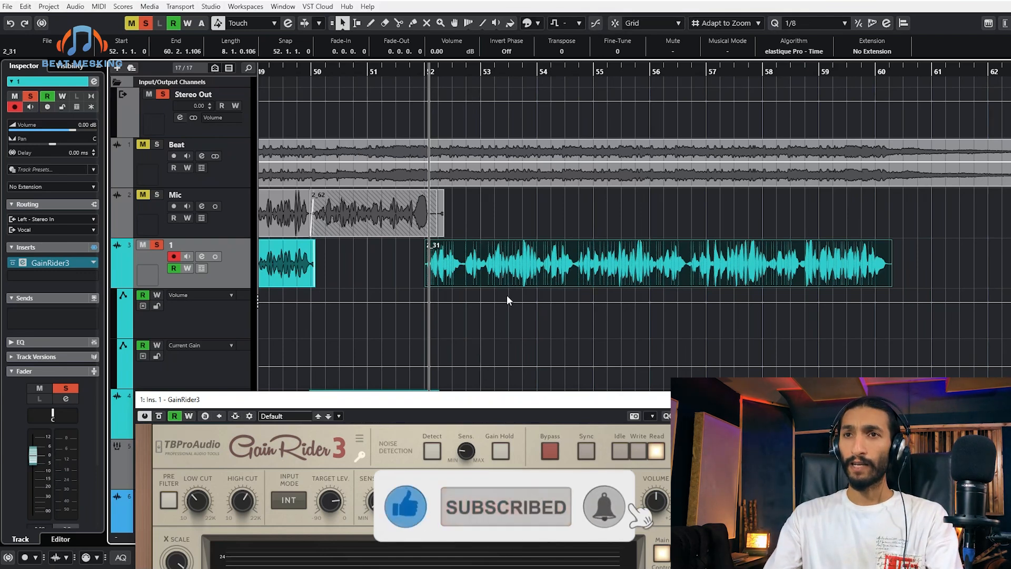
click(504, 324)
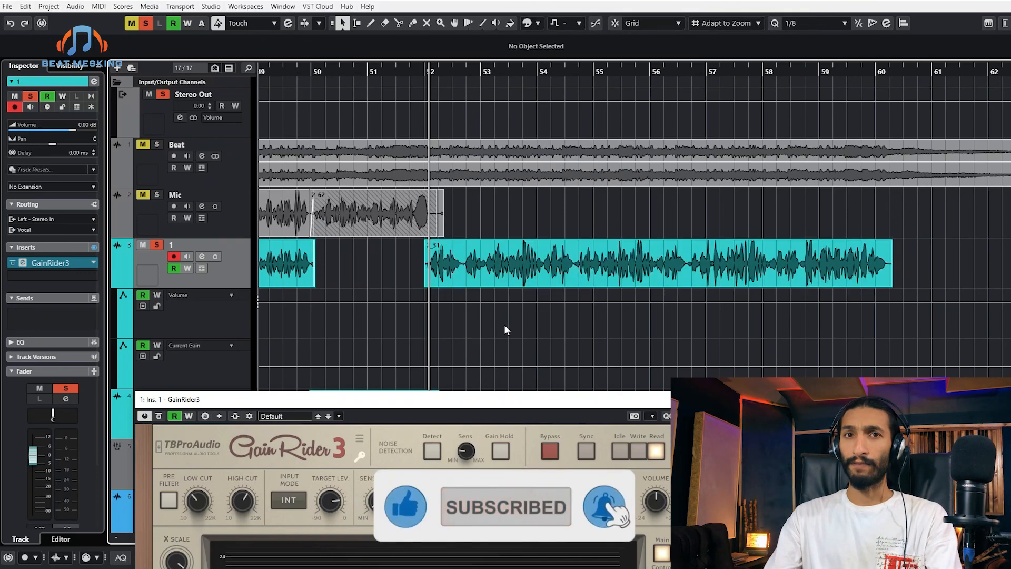
Set GainRider3 to Write, enable automation writing on track 1 and record its Current Gain from bar 52 to past bar 56
click(640, 451)
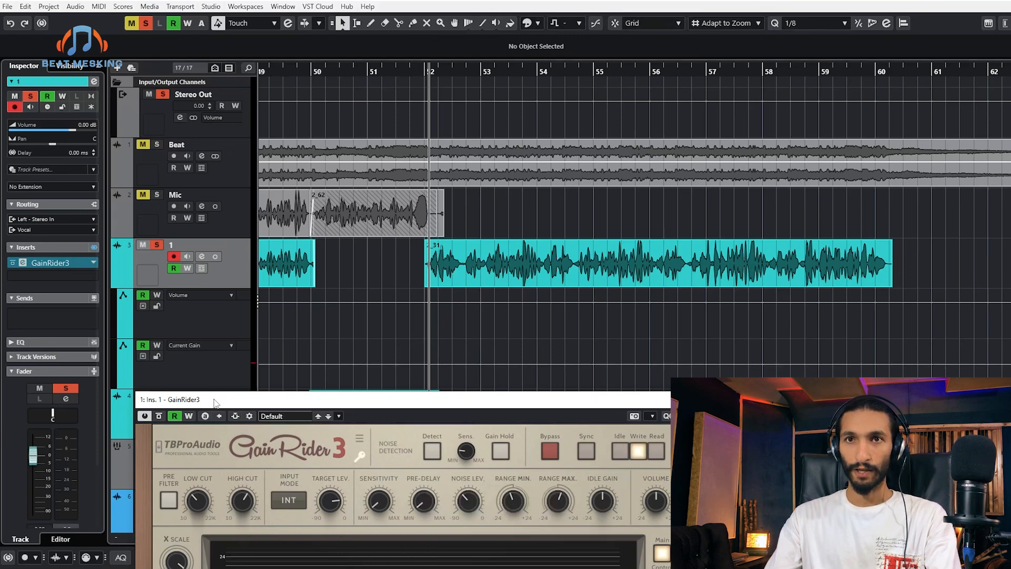
click(187, 268)
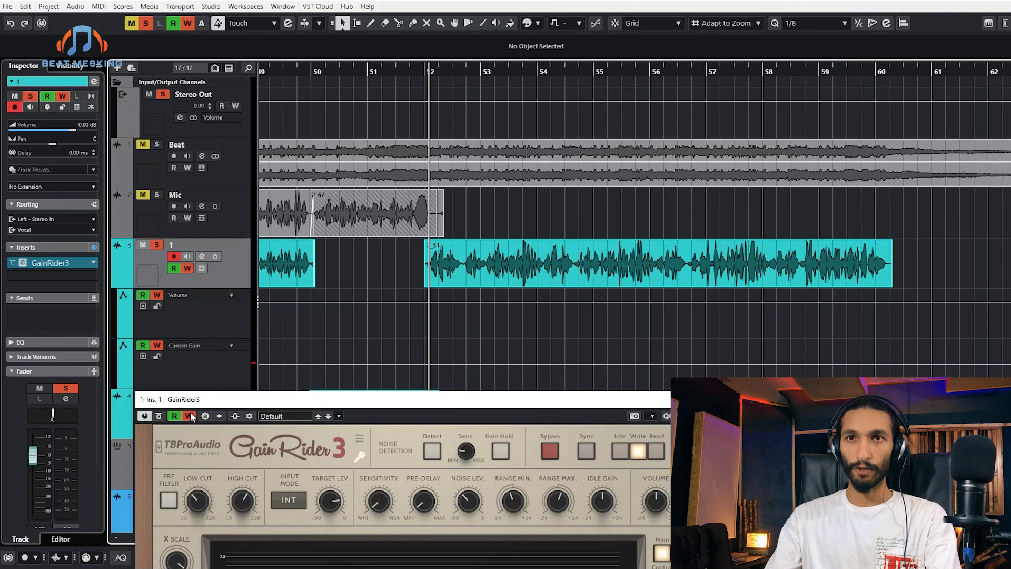
click(422, 73)
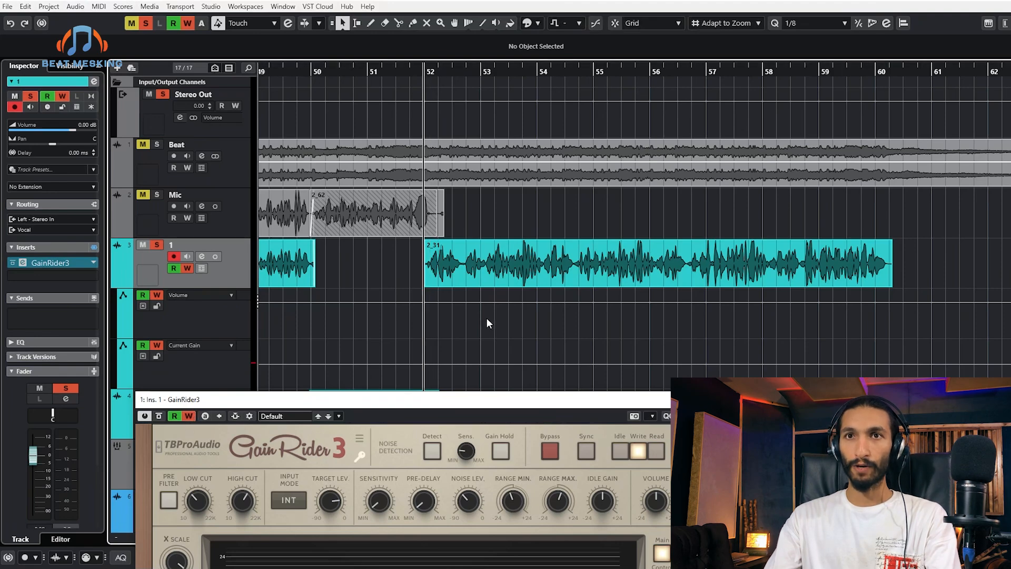
scroll(413, 337, down, 1)
key(space)
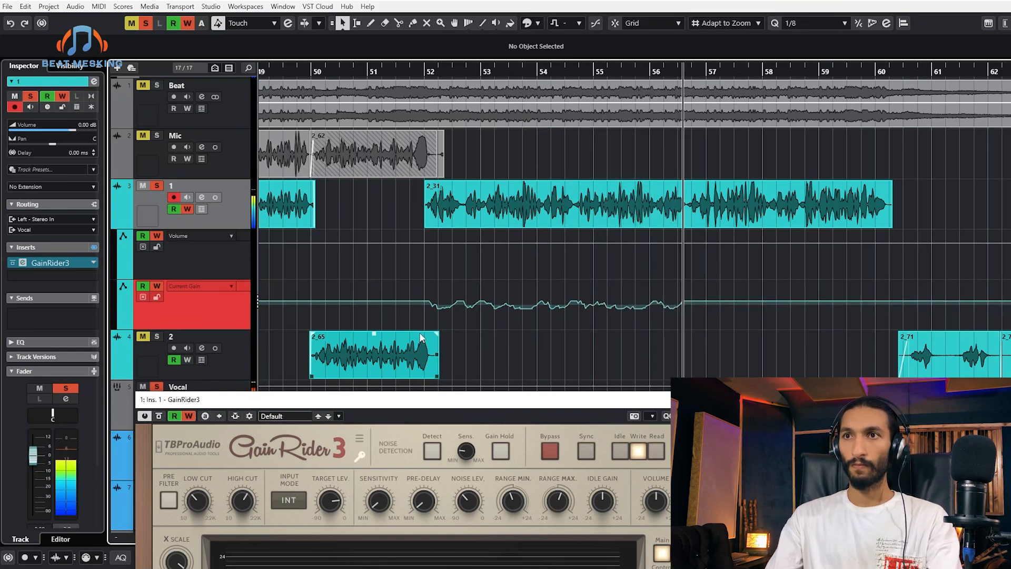
key(space)
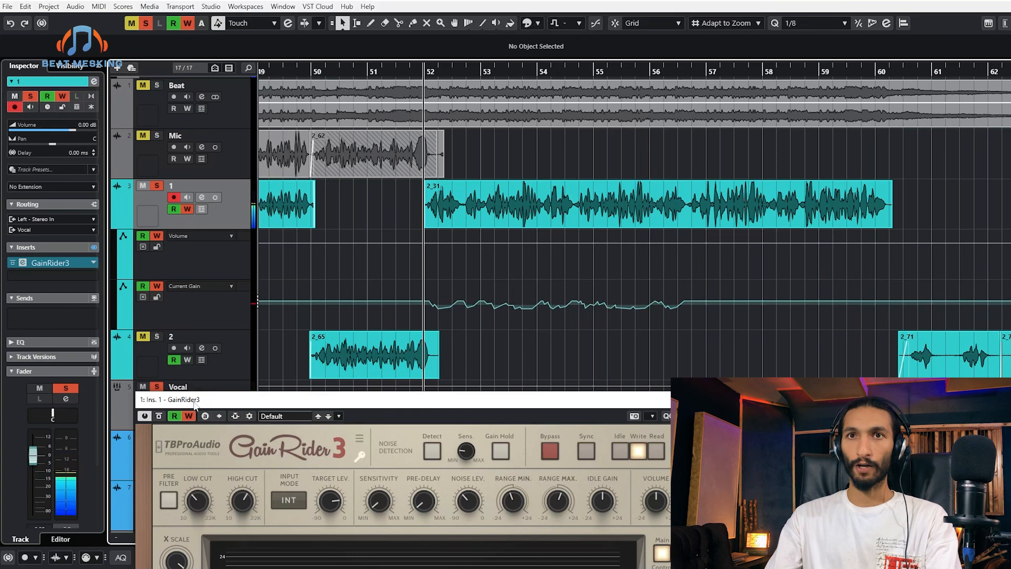
Turn off automation writing on track 1 and set GainRider3 to Read
click(186, 210)
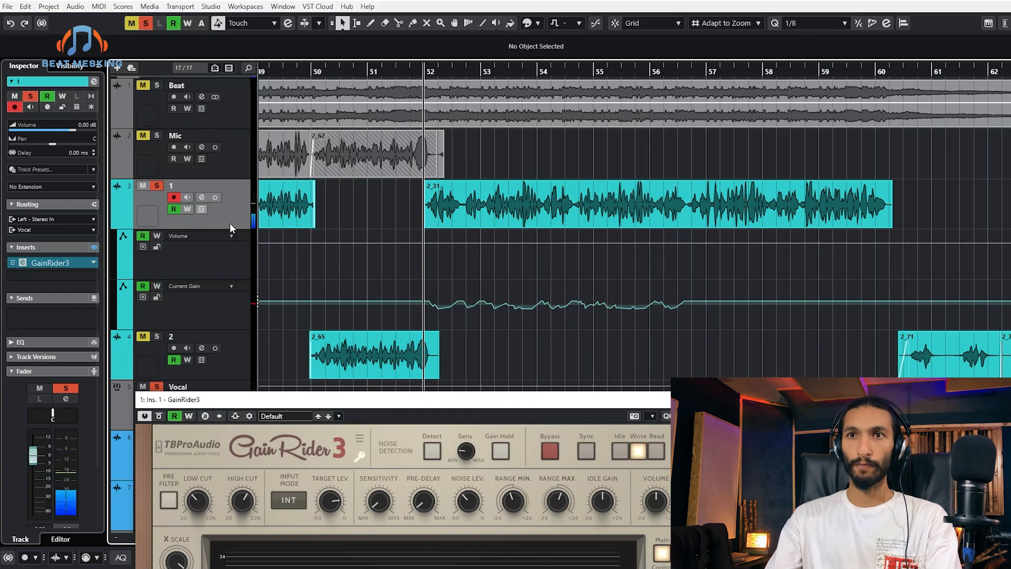
click(658, 453)
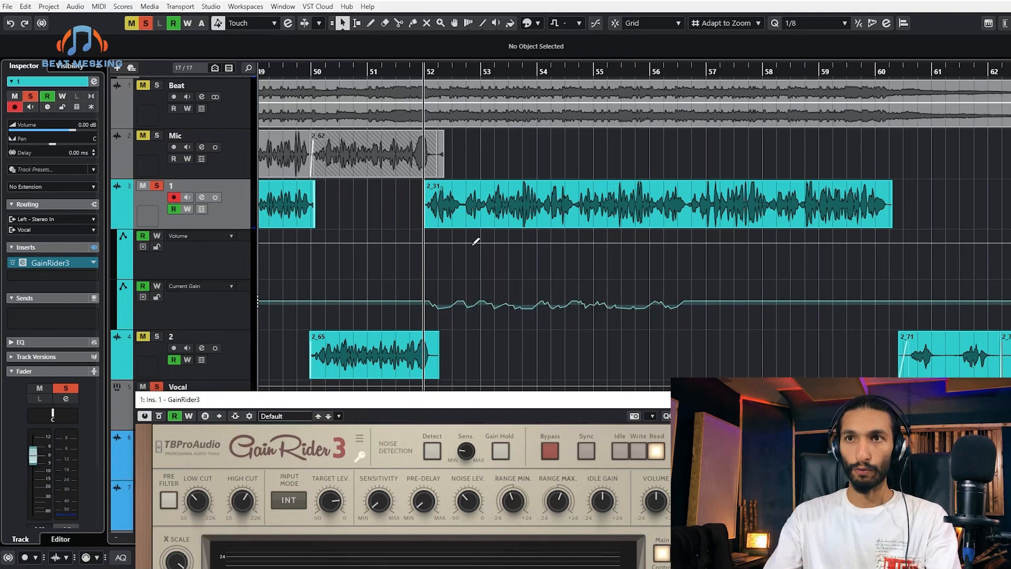
Make track 1's Current Gain lane taller to inspect the written curve, and raise the GainRider3 window to show its controls and graph
scroll(533, 313, up, 3)
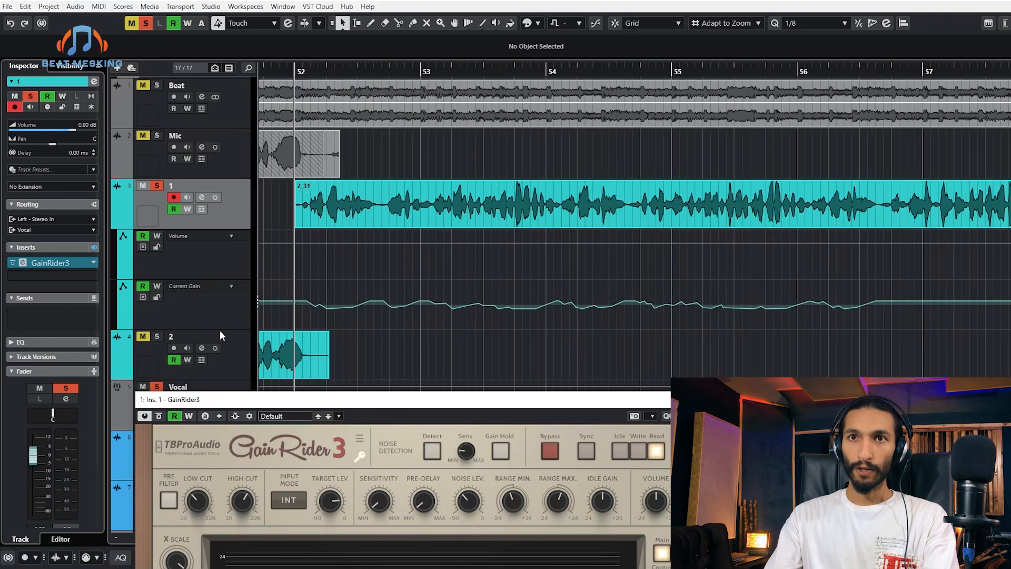
drag(220, 331, 215, 389)
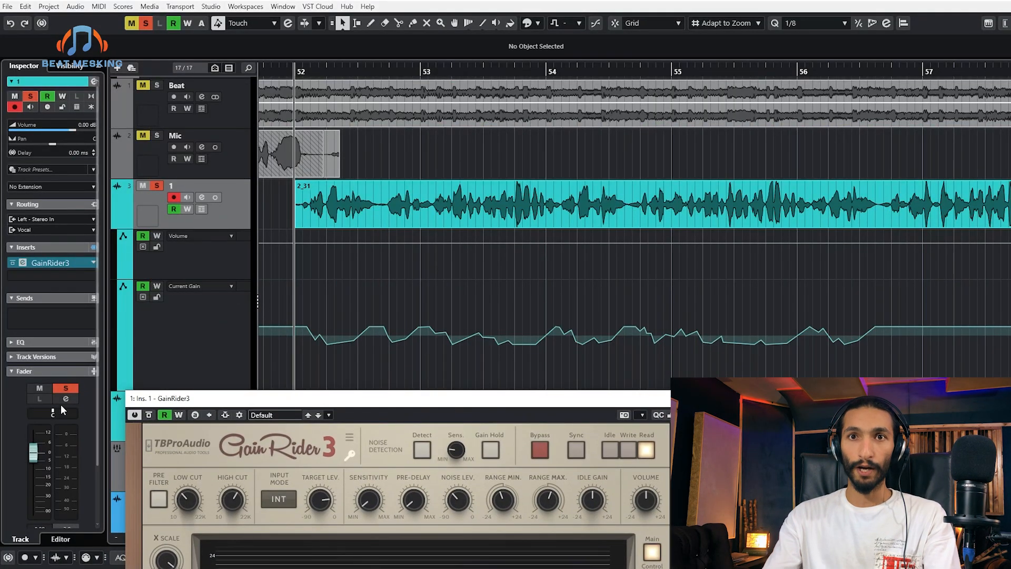
drag(279, 407, 253, 324)
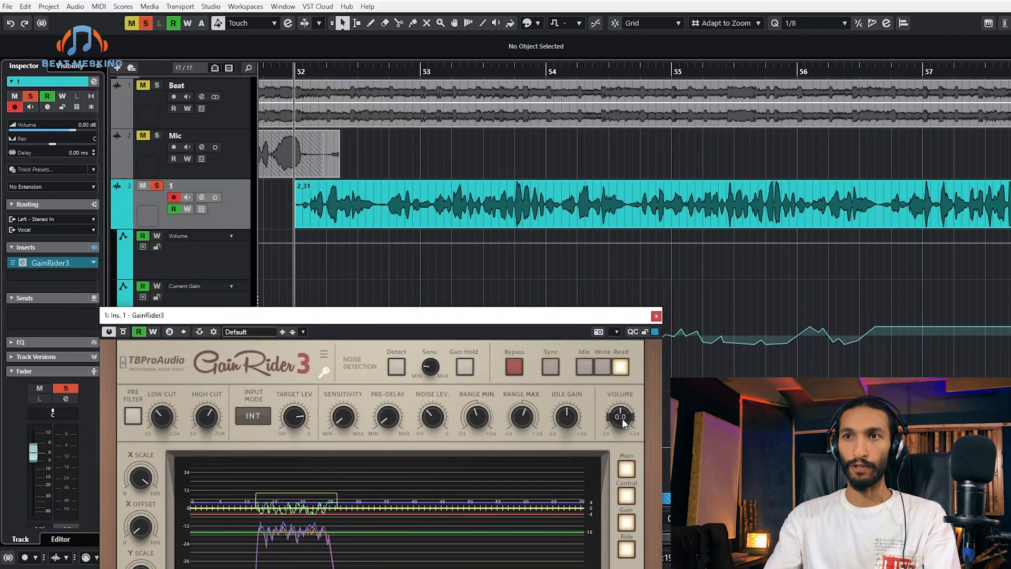
Play track 1 from bar 52 to past bar 53 with the written gain ride, and move the GainRider3 window aside
key(space)
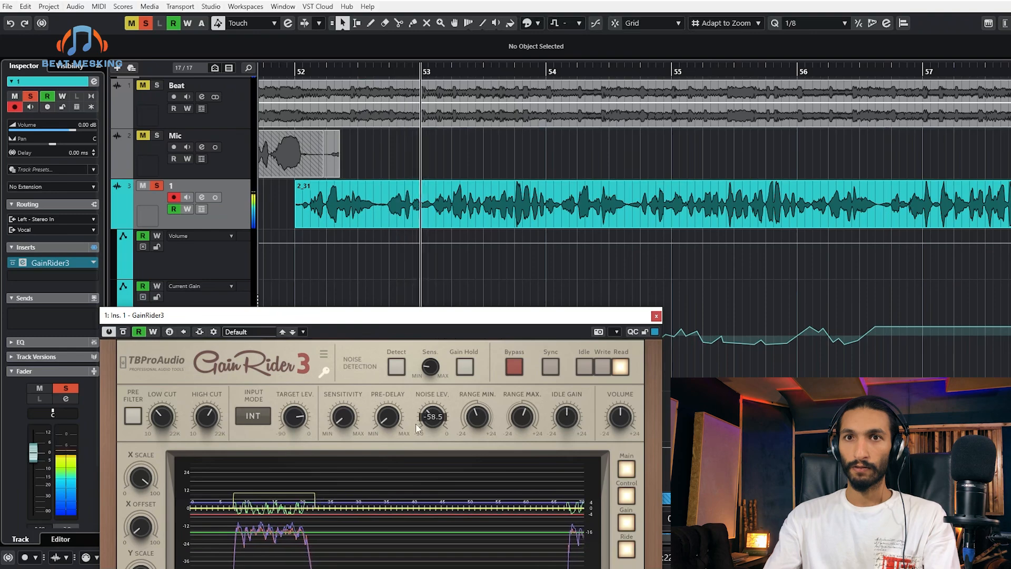
key(space)
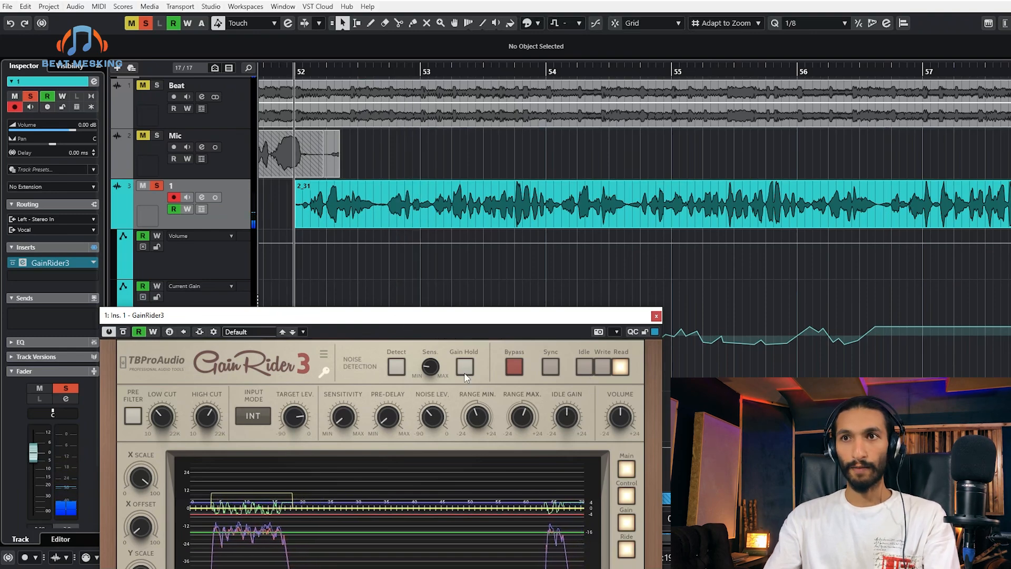
drag(465, 331, 428, 260)
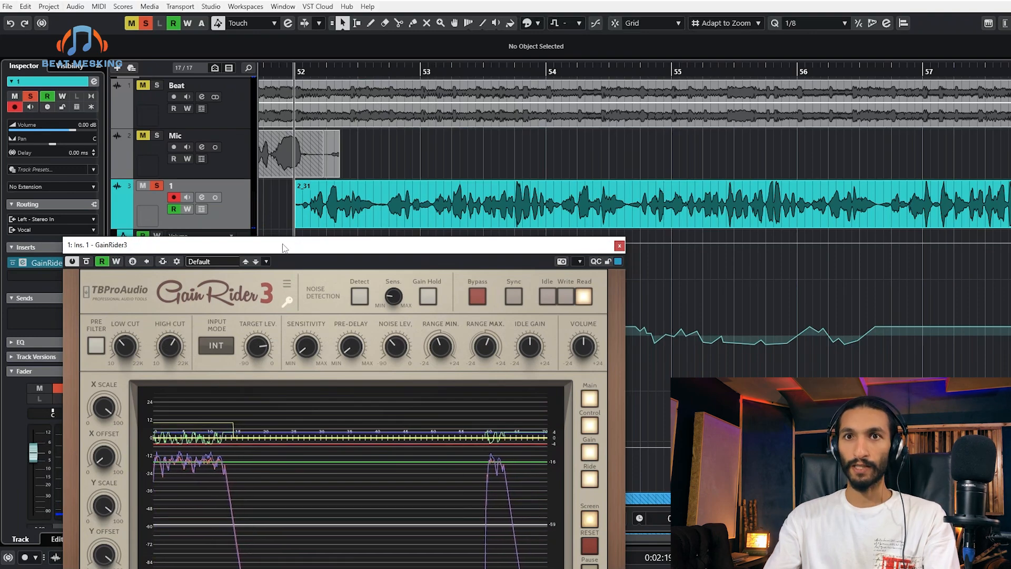
drag(282, 254, 452, 240)
Enlarge track 1's Current Gain lane above a lowered GainRider3 window, and inspect its automation points just before bar 53 against the waveform
key(g)
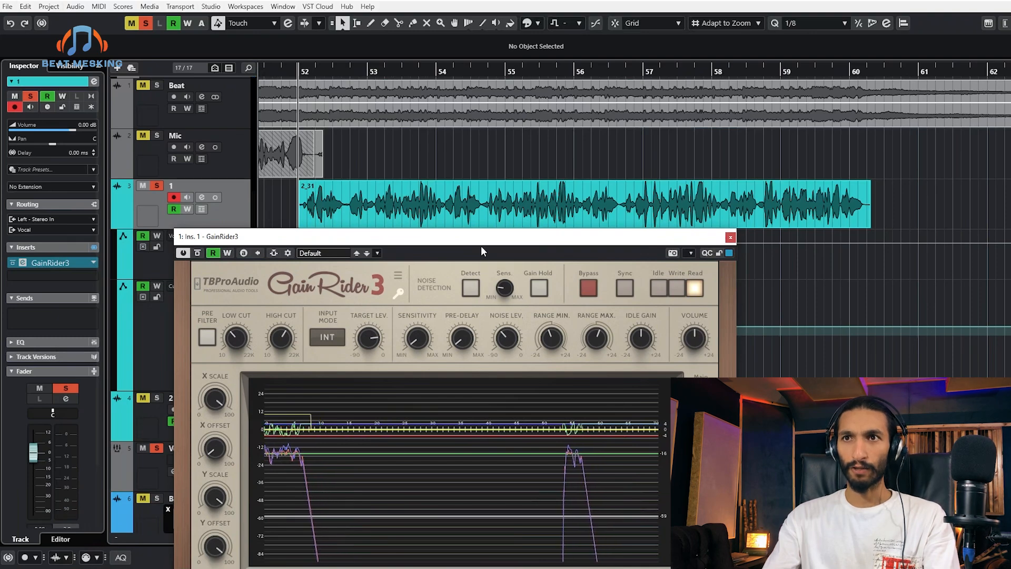
drag(482, 246, 475, 476)
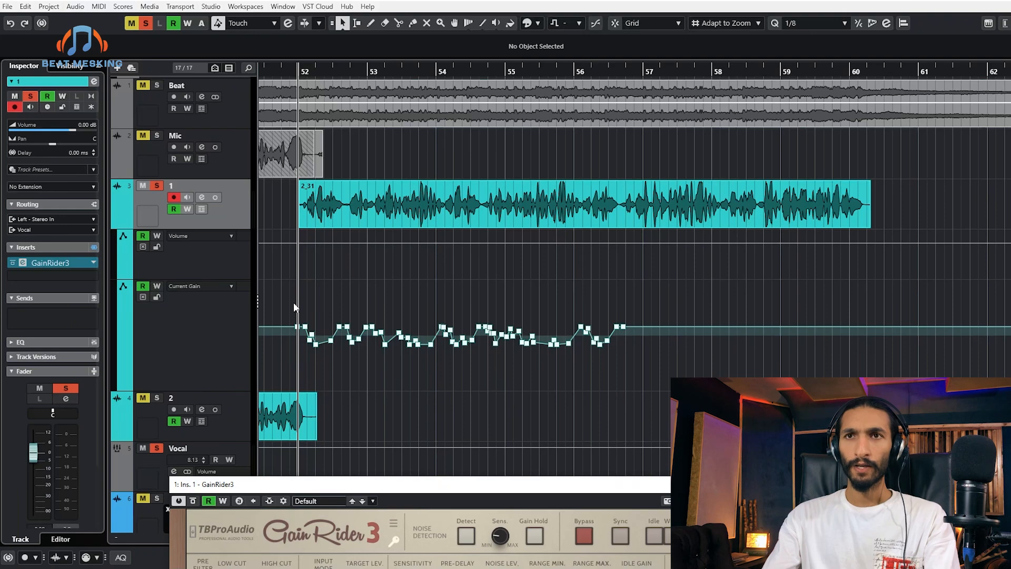
scroll(302, 304, up, 5)
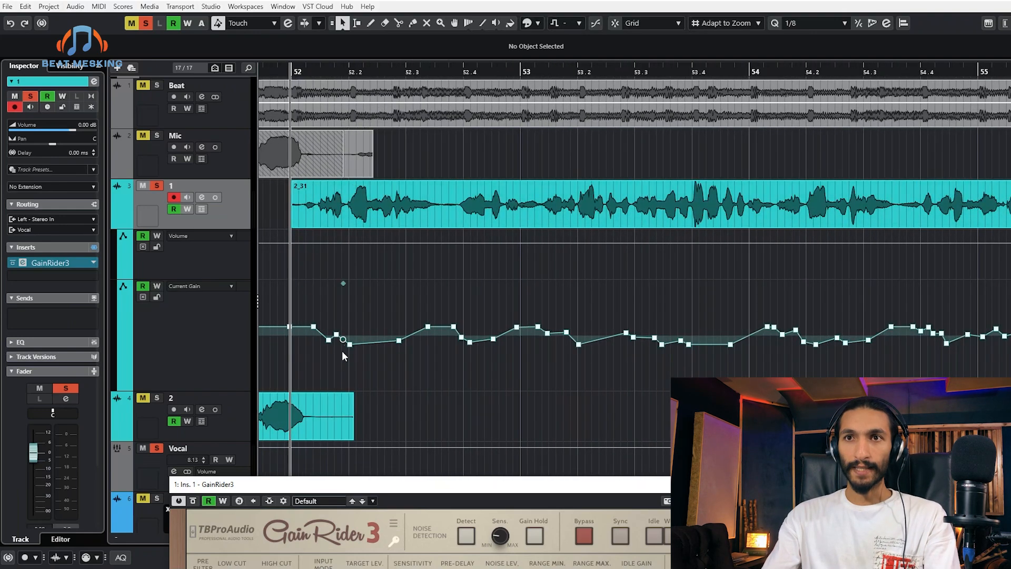
drag(238, 391, 258, 463)
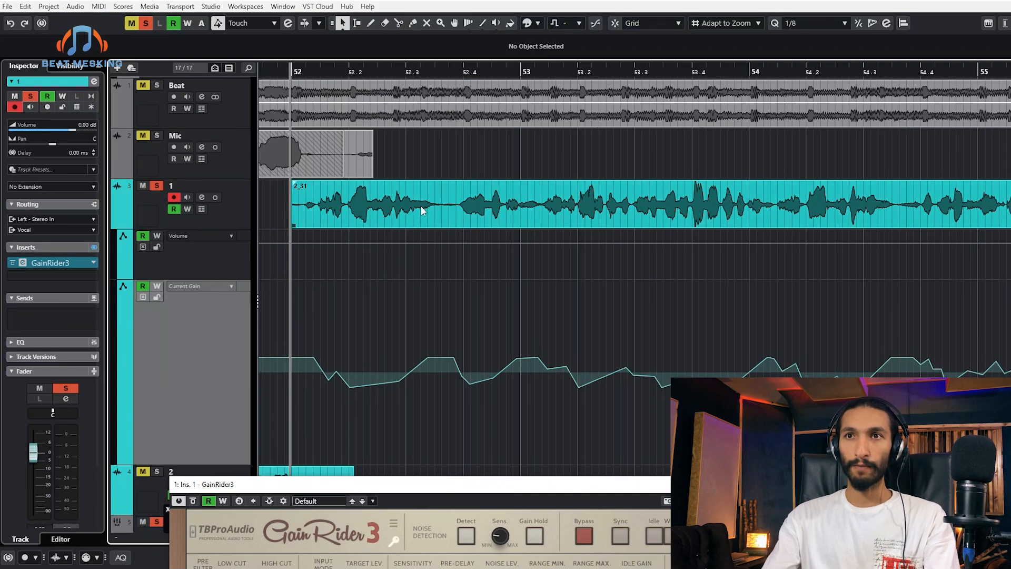
drag(415, 344, 452, 411)
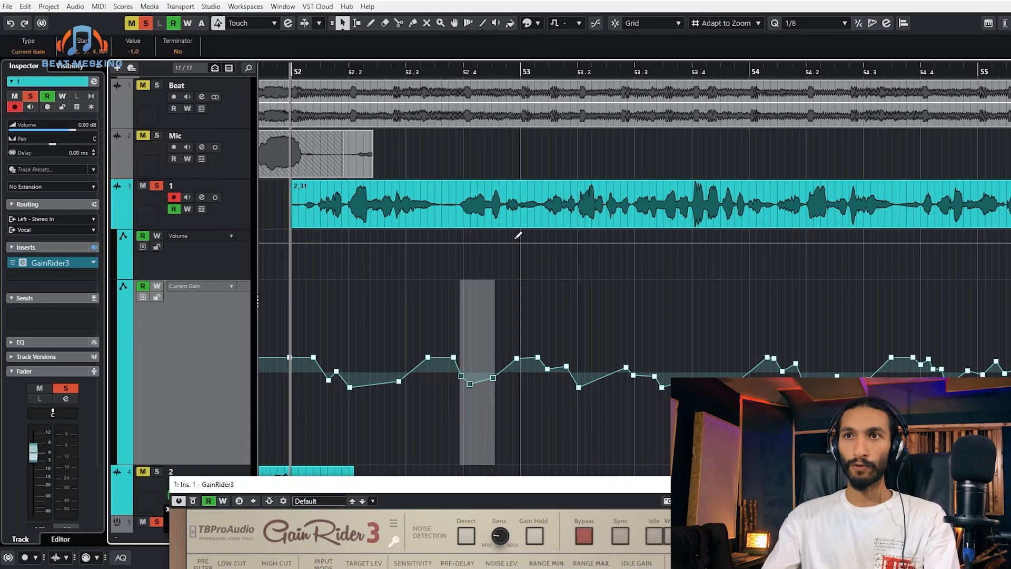
click(511, 283)
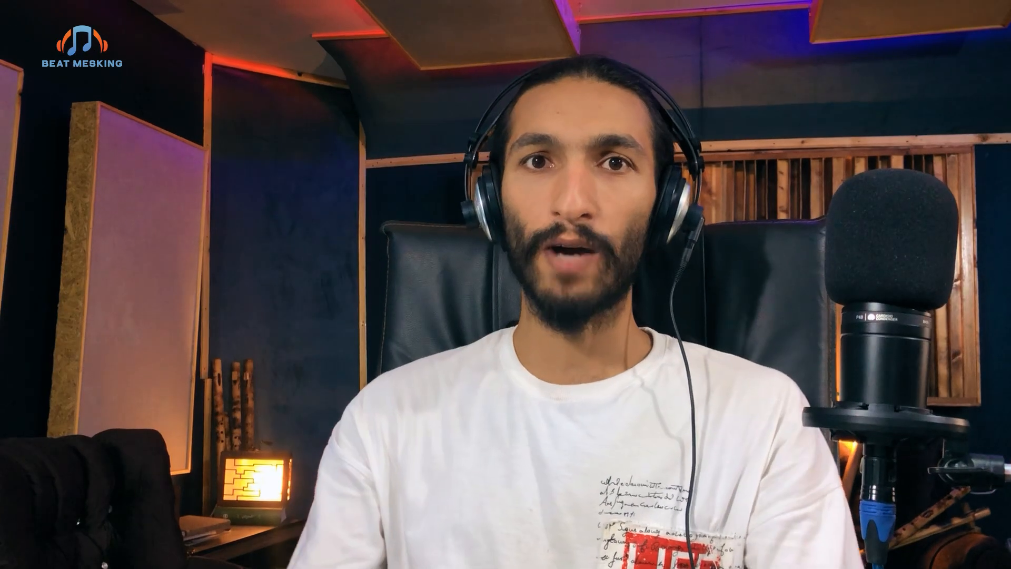
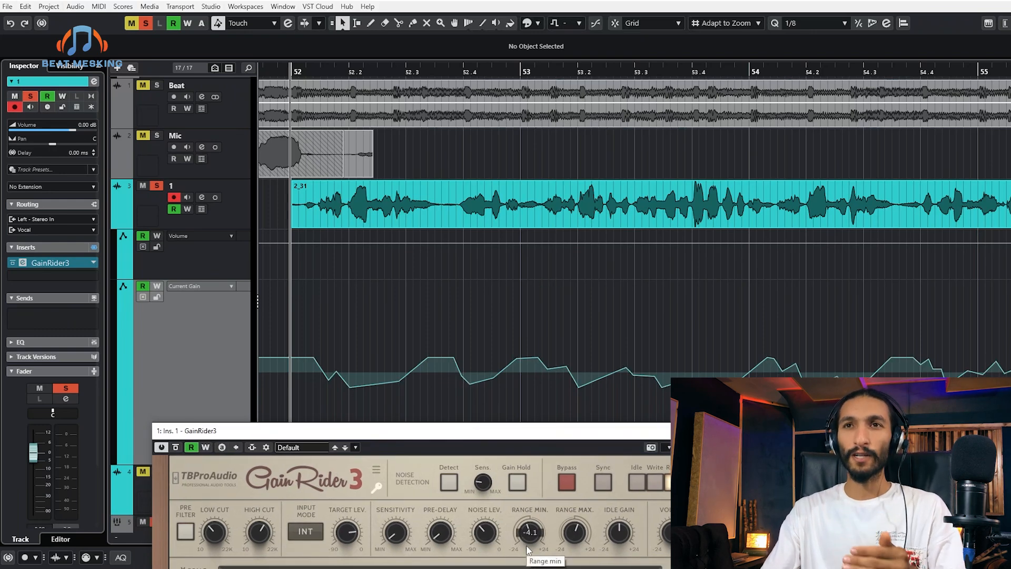
Split the loud peak around 53.4 into its own clip on track 1 and try clip volumes of -3, -9 and -1 dB
alt+click(722, 213)
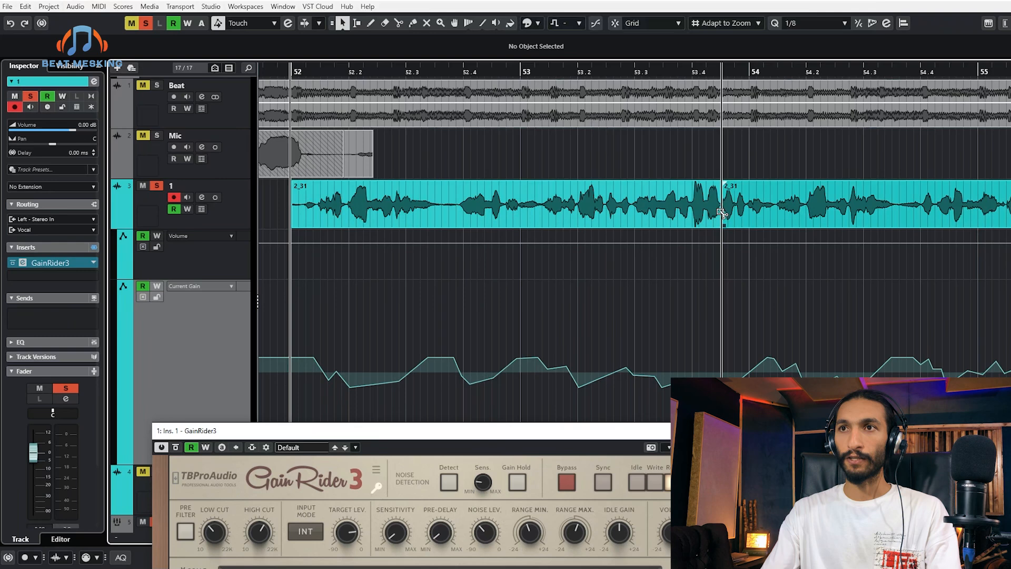
alt+click(691, 214)
click(705, 220)
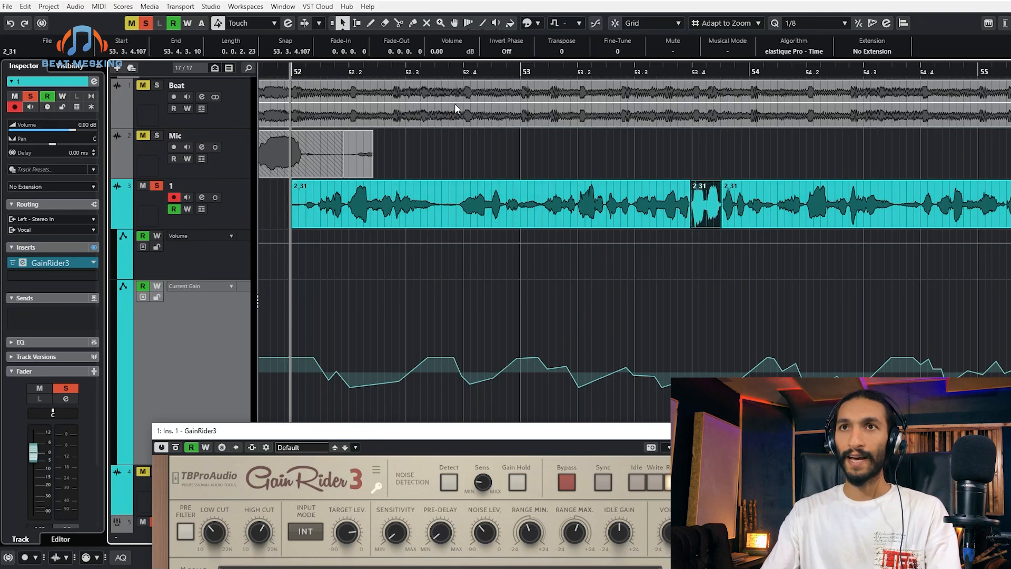
scroll(437, 52, down, 3)
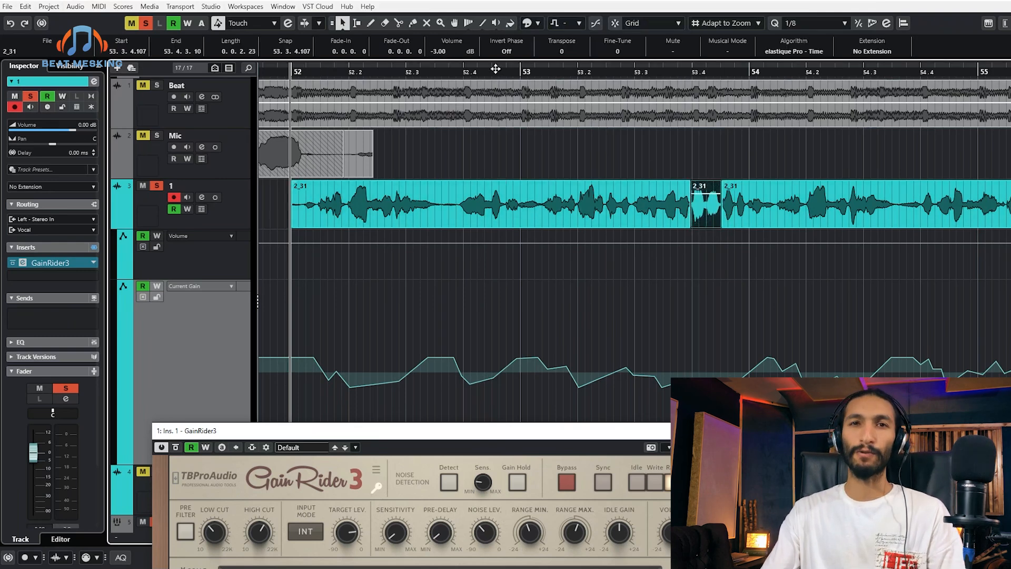
scroll(440, 51, down, 6)
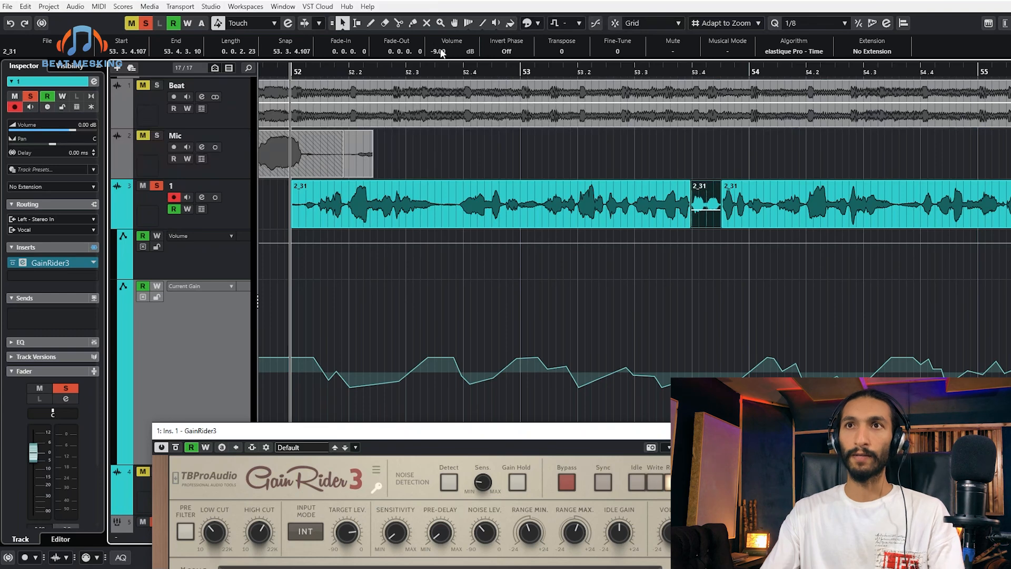
scroll(442, 53, up, 6)
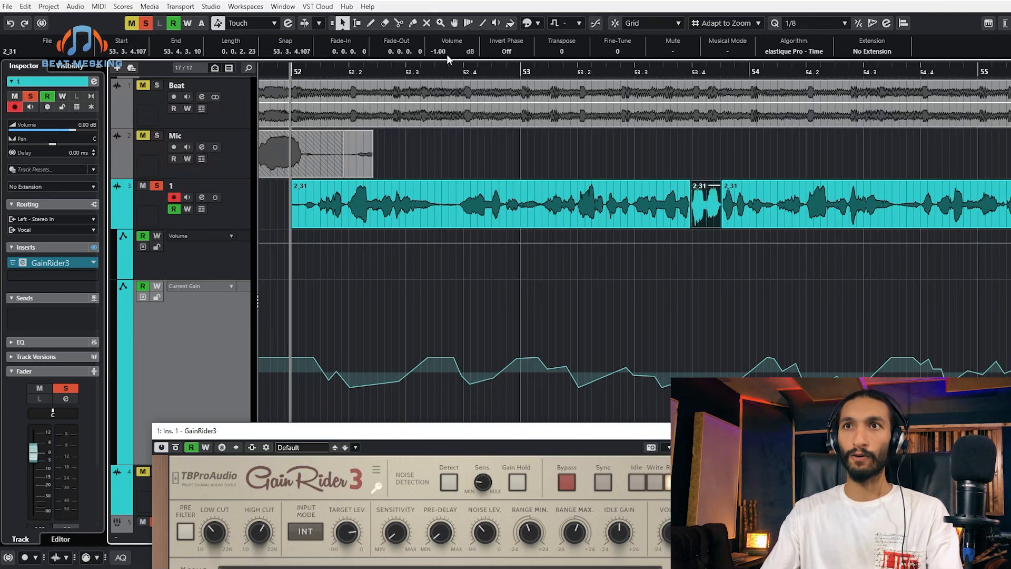
click(607, 132)
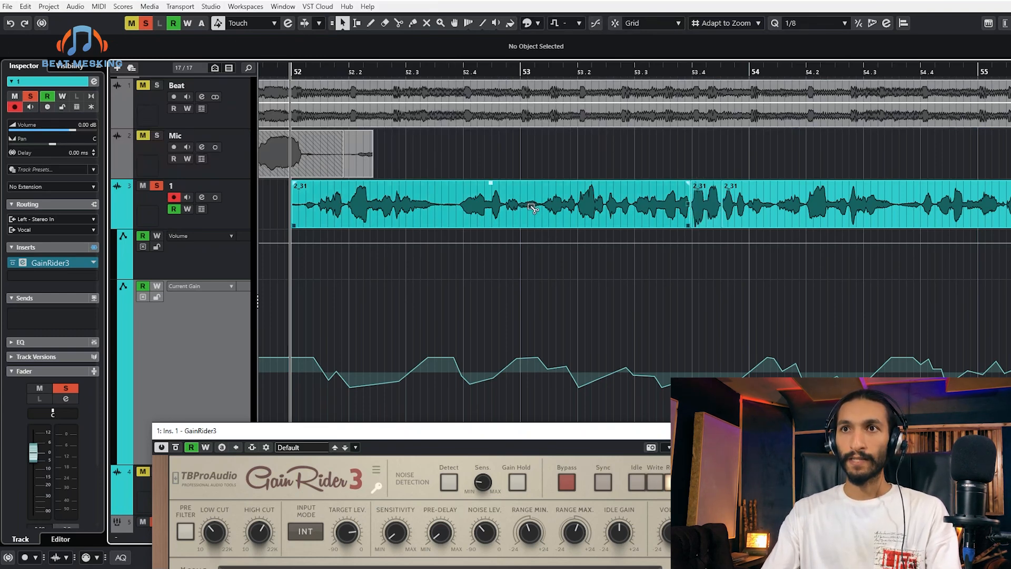
Split the quiet passage around the start of bar 53 on track 1 into its own clip
alt+click(540, 206)
alt+click(506, 205)
click(516, 205)
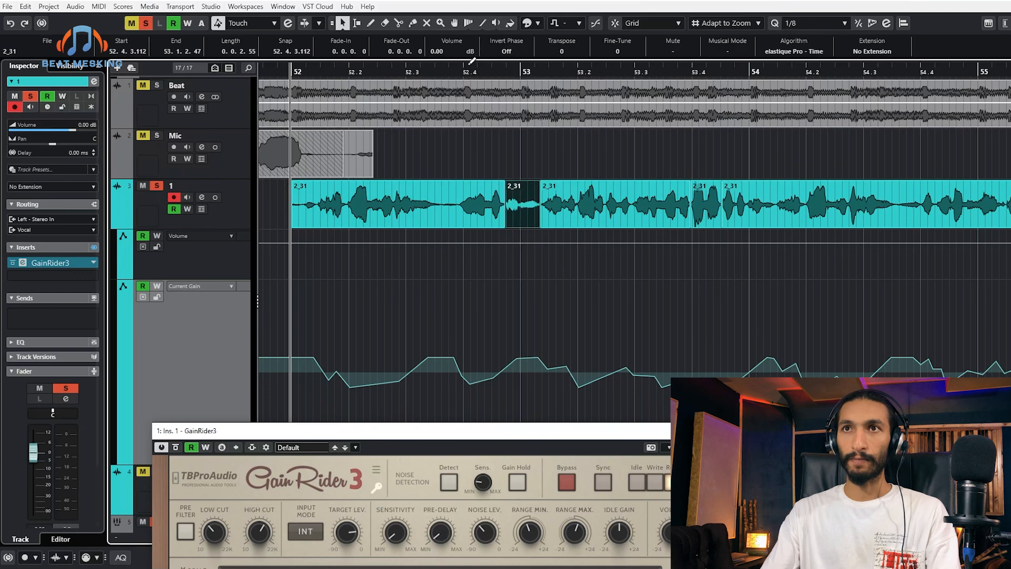
click(548, 152)
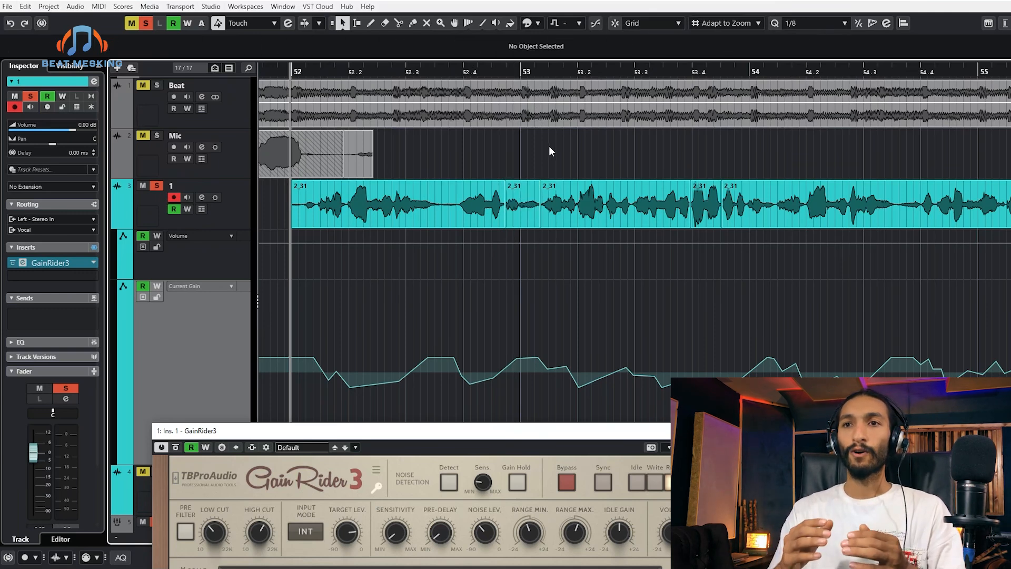
Try GainRider3's Range Max at 6.0 and a higher Sensitivity
mouse_move(531, 529)
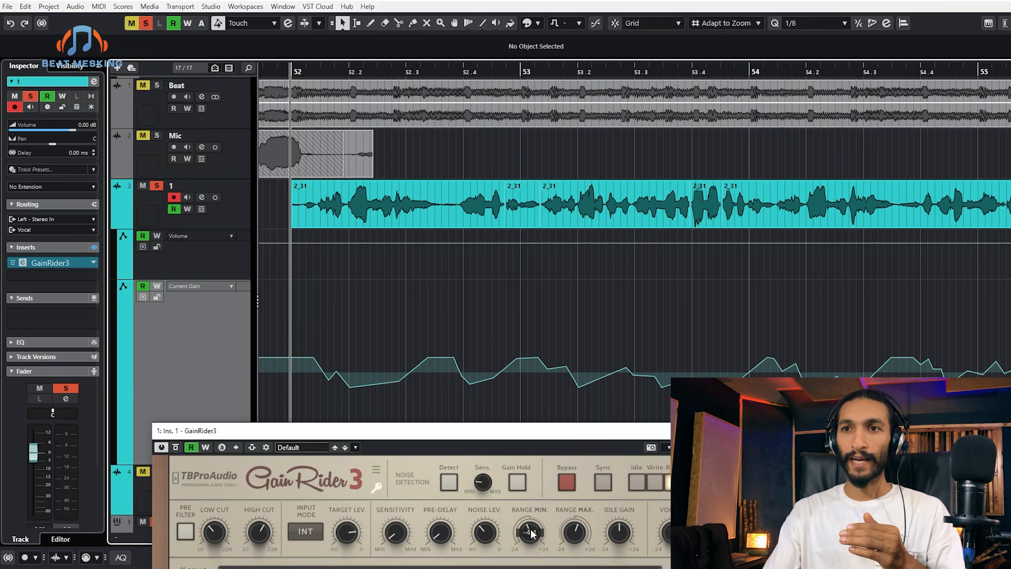
mouse_move(578, 533)
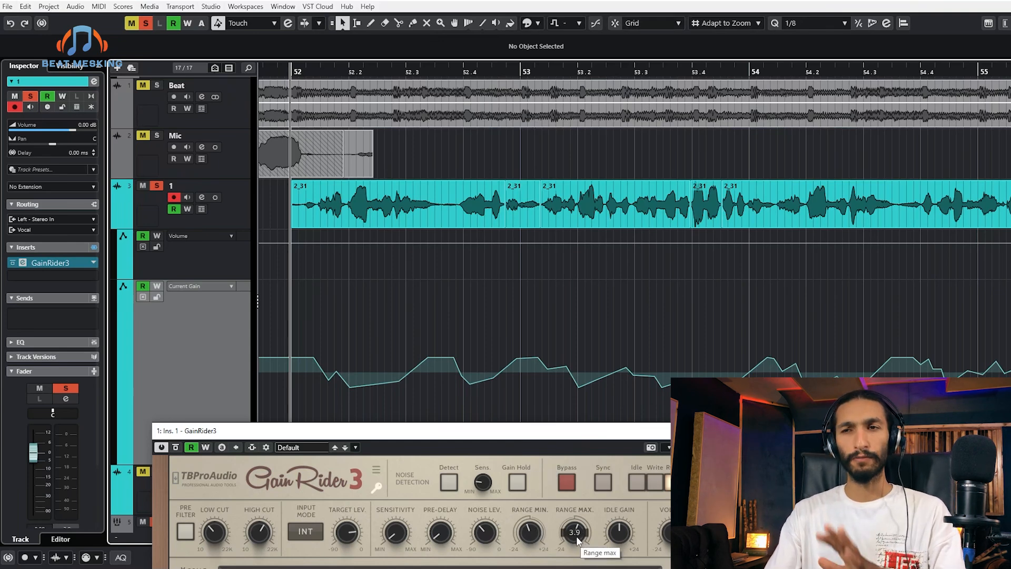
drag(577, 541, 577, 521)
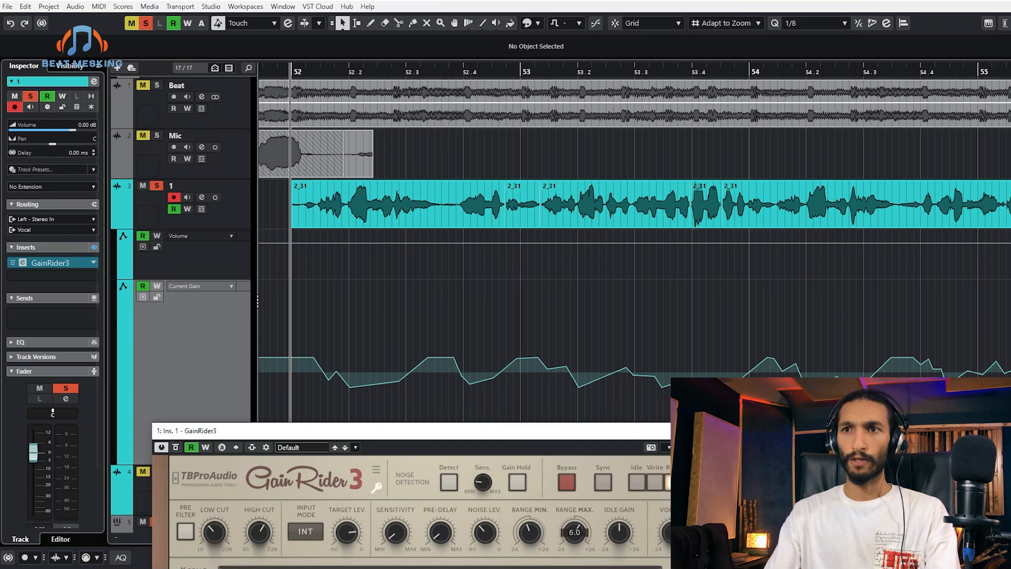
drag(577, 538, 577, 537)
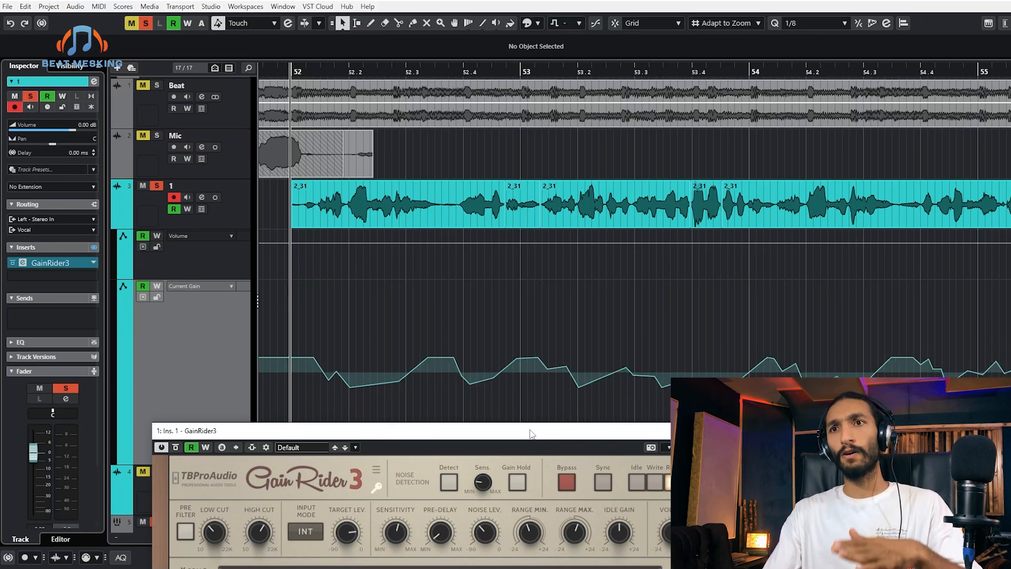
drag(403, 534, 403, 532)
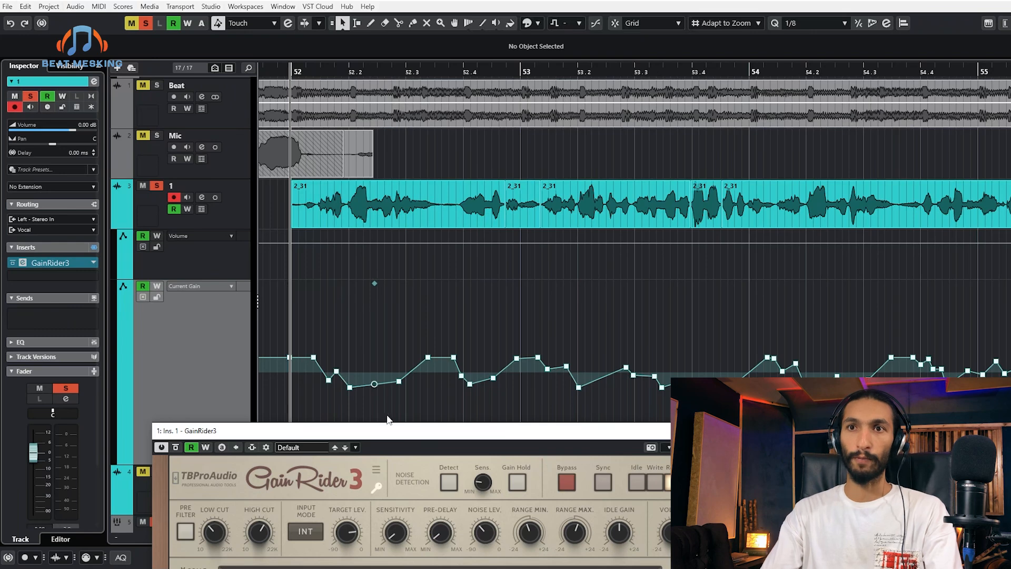
Raise GainRider3's Target Level to -3.2, set it to Write and enable automation writing on track 1, with the cursor just after bar 52
drag(332, 340, 389, 411)
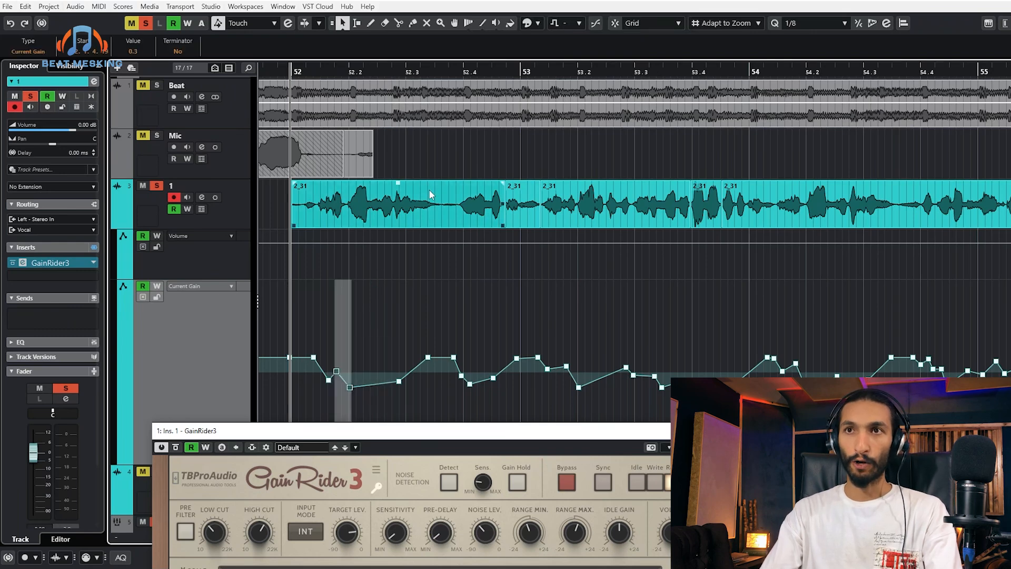
drag(400, 318, 473, 365)
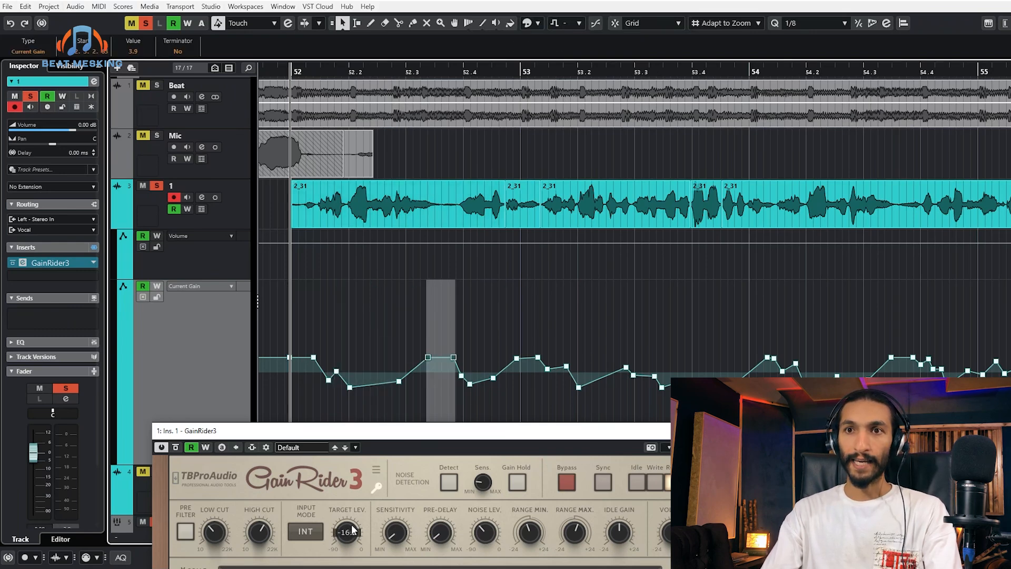
click(314, 91)
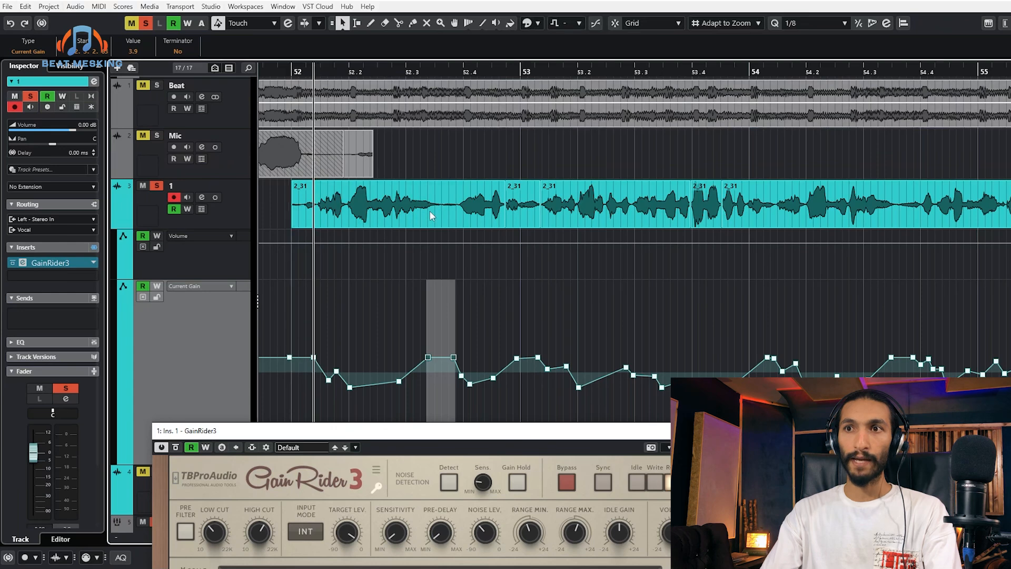
click(657, 483)
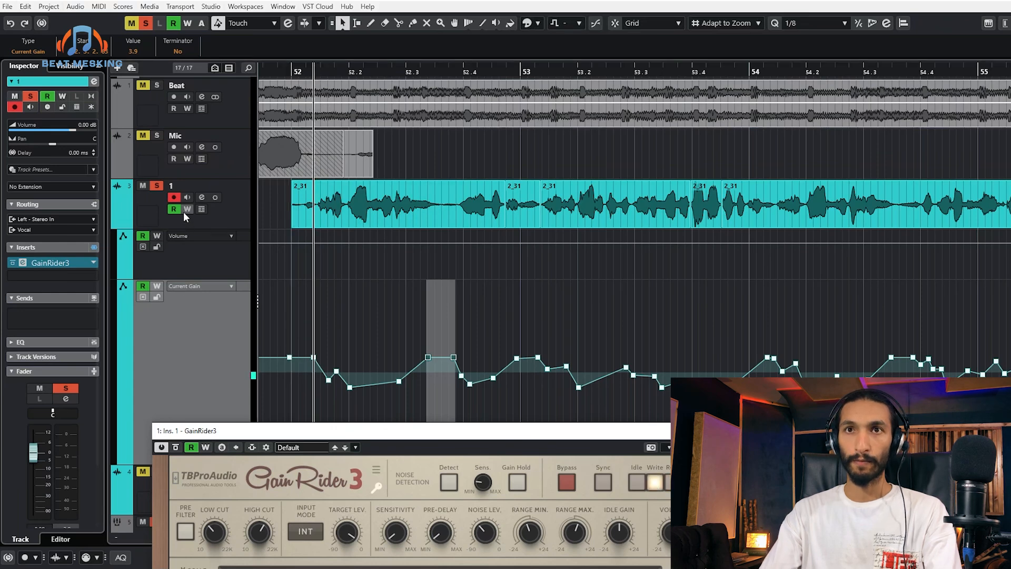
click(187, 209)
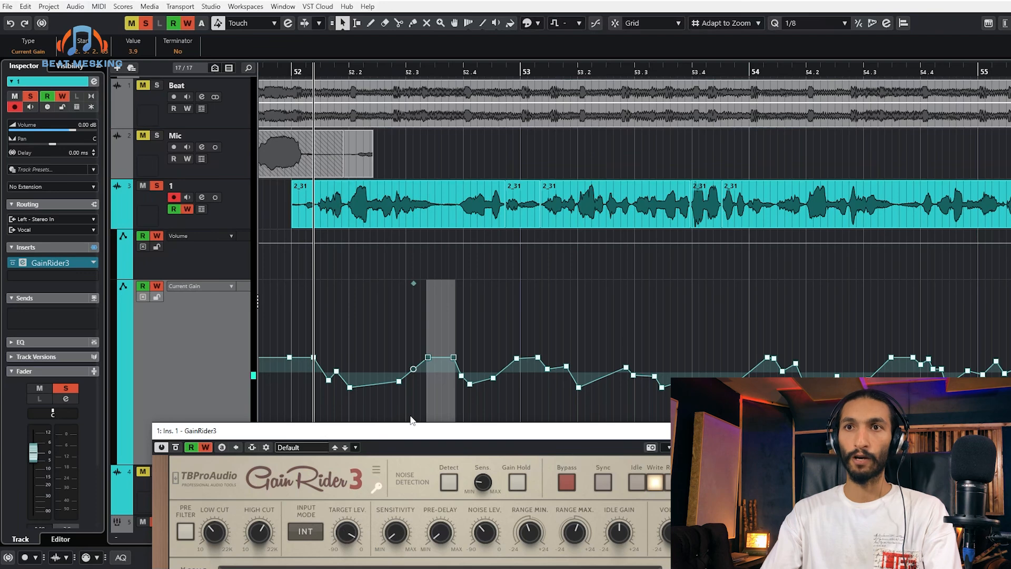
Record over track 1's Current Gain automation from just after bar 52 to past 52.4 at the high Target Level
scroll(413, 418, down, 2)
key(space)
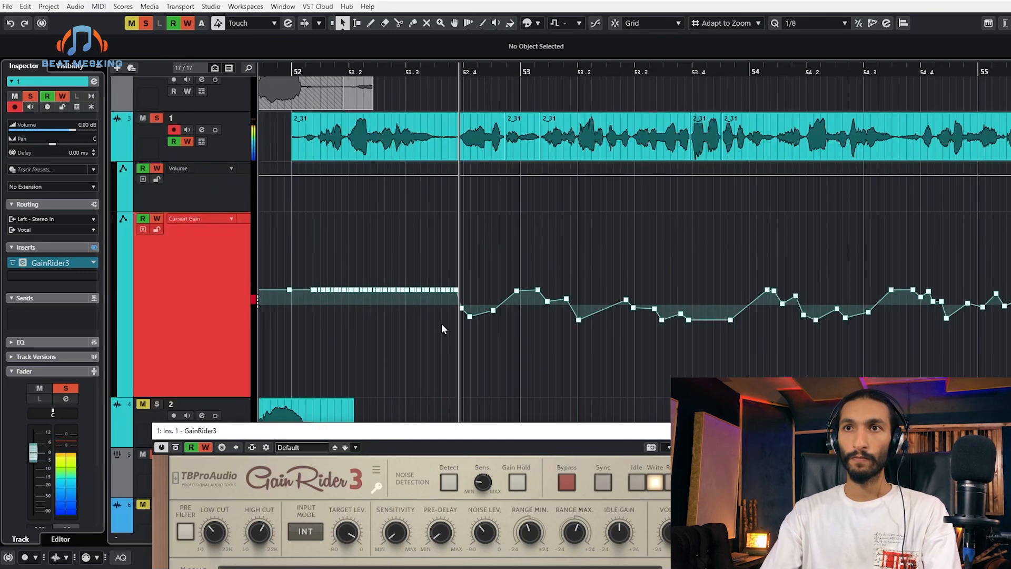
key(space)
Set GainRider3's Target Level to -12.7 and record the Current Gain again over the same passage
mouse_move(357, 538)
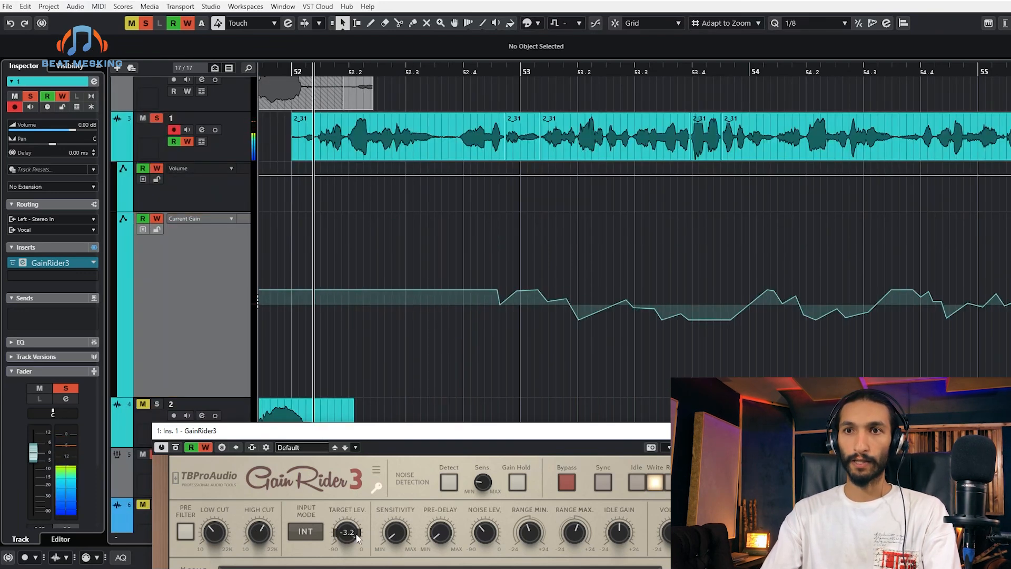
key(space)
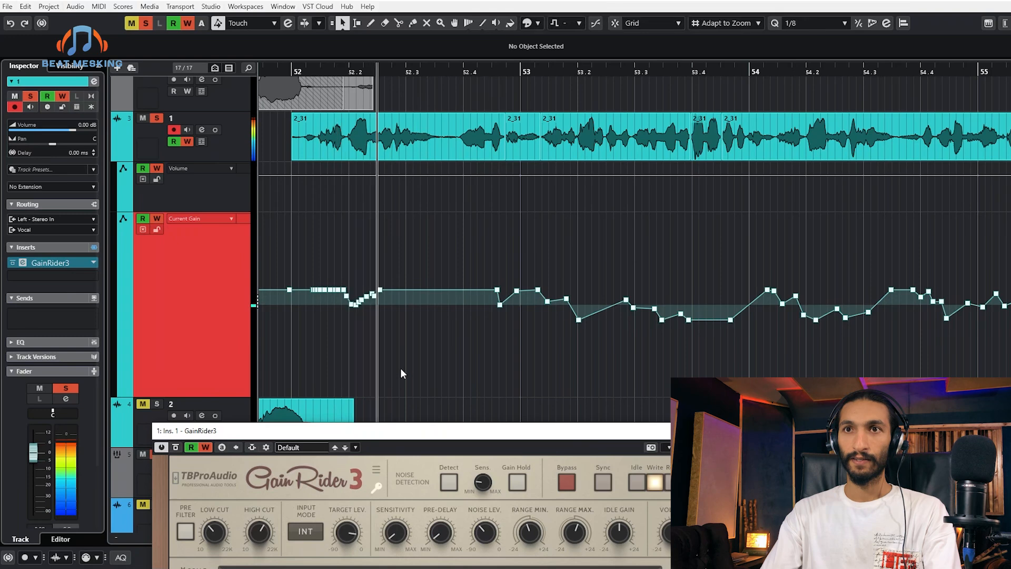
key(space)
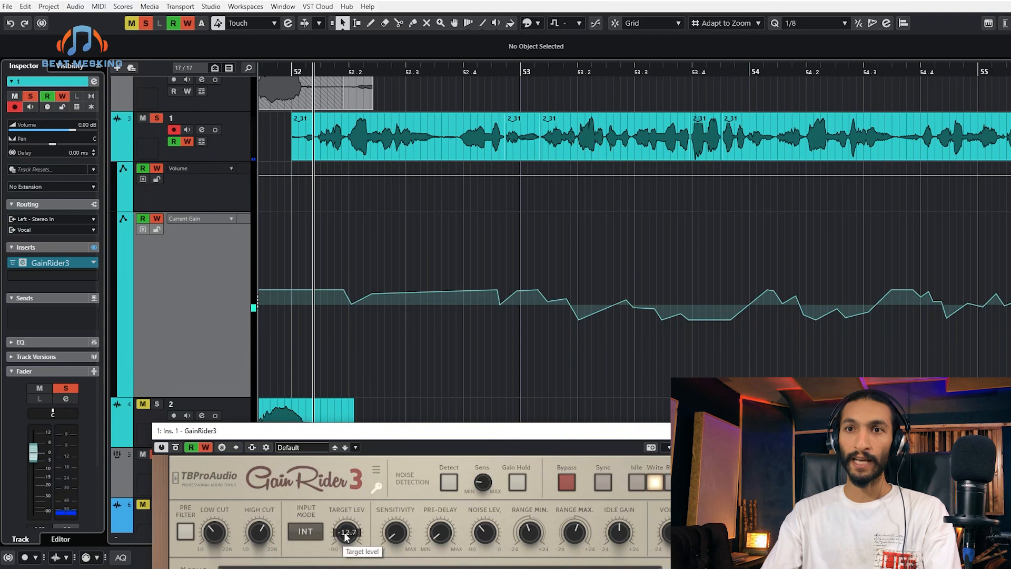
Record track 1's Current Gain from just after bar 52 at Target Level -12.7, and again at Target Level -19.4
key(space)
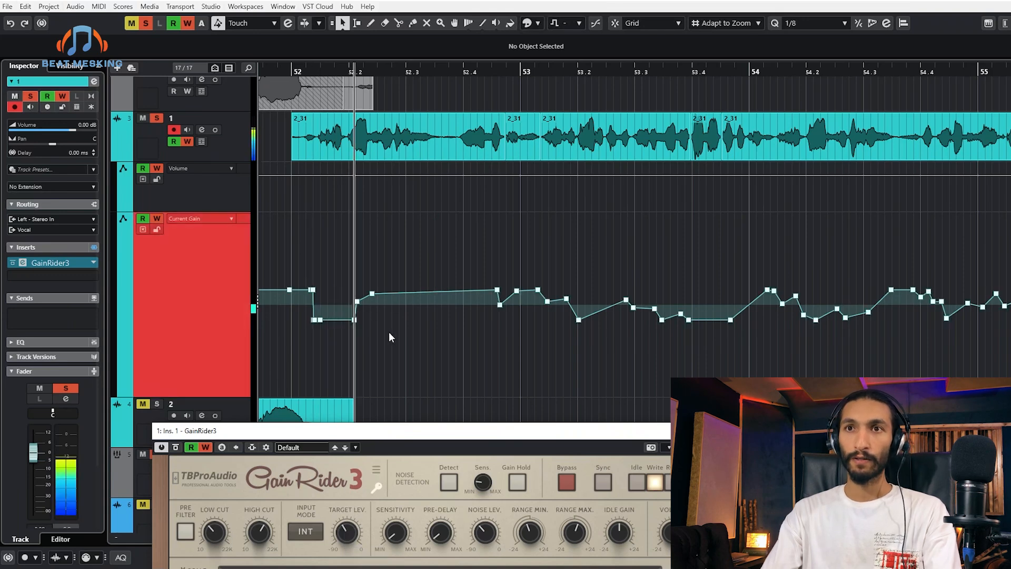
key(space)
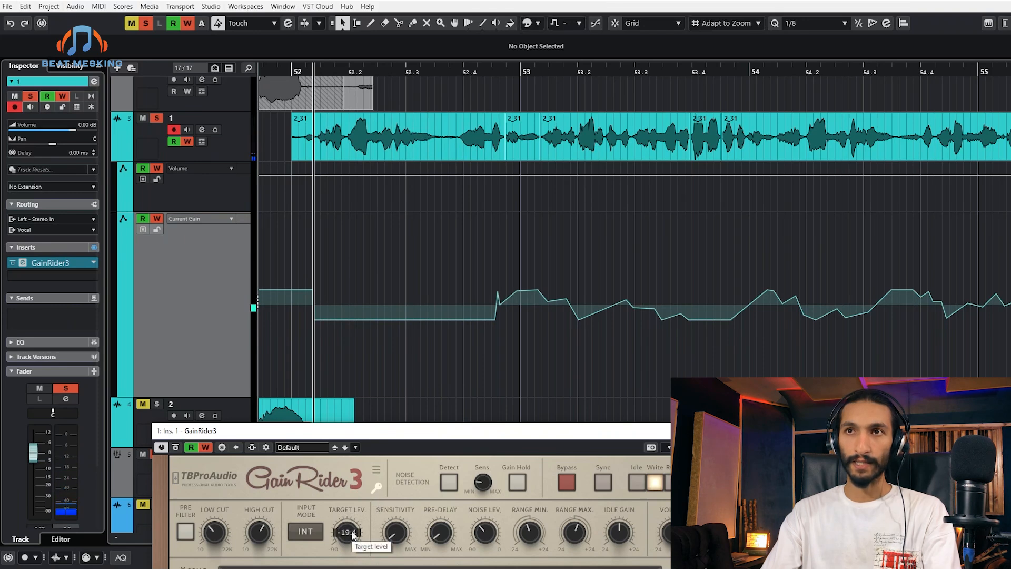
key(space)
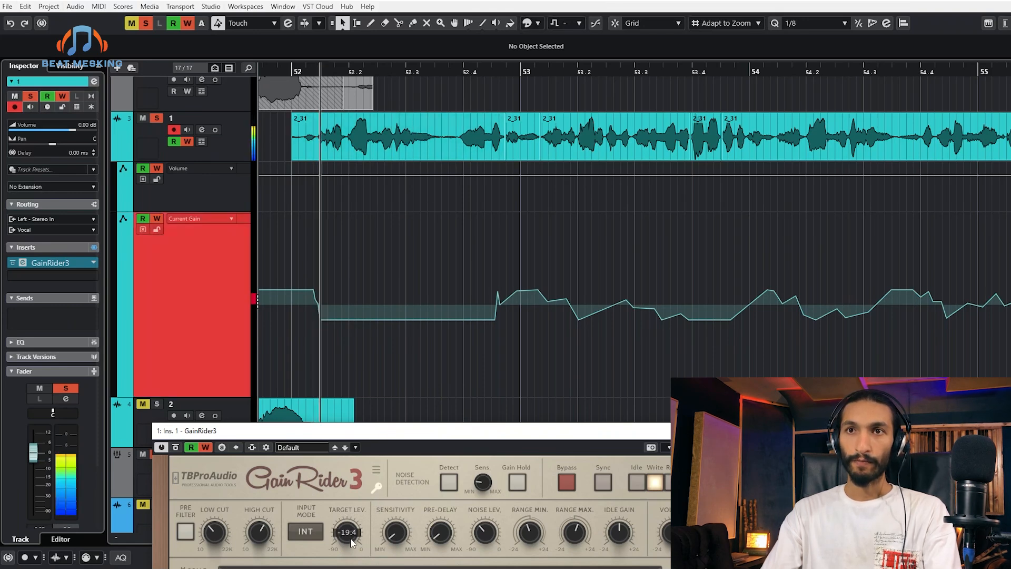
key(space)
key(space)
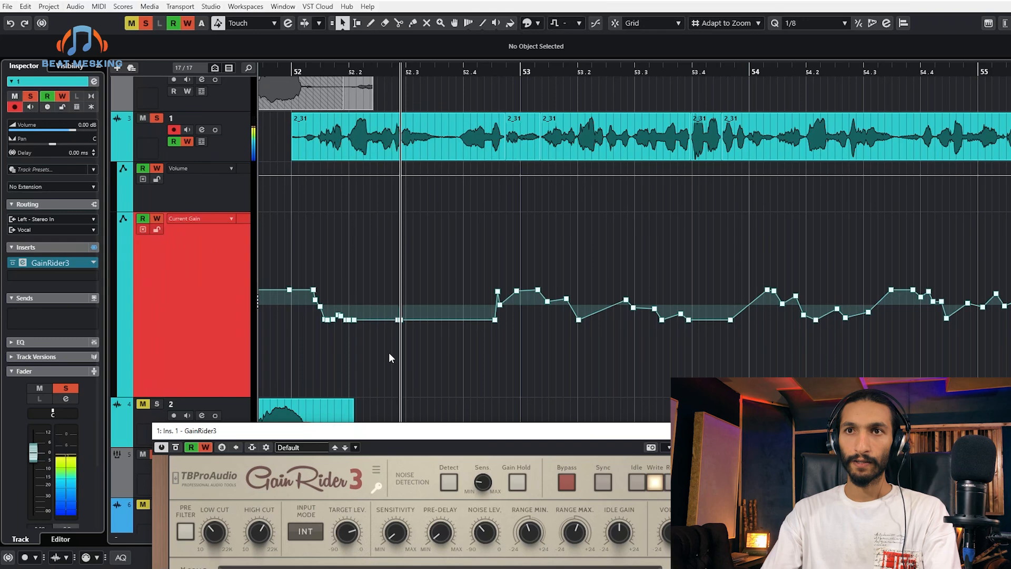
key(space)
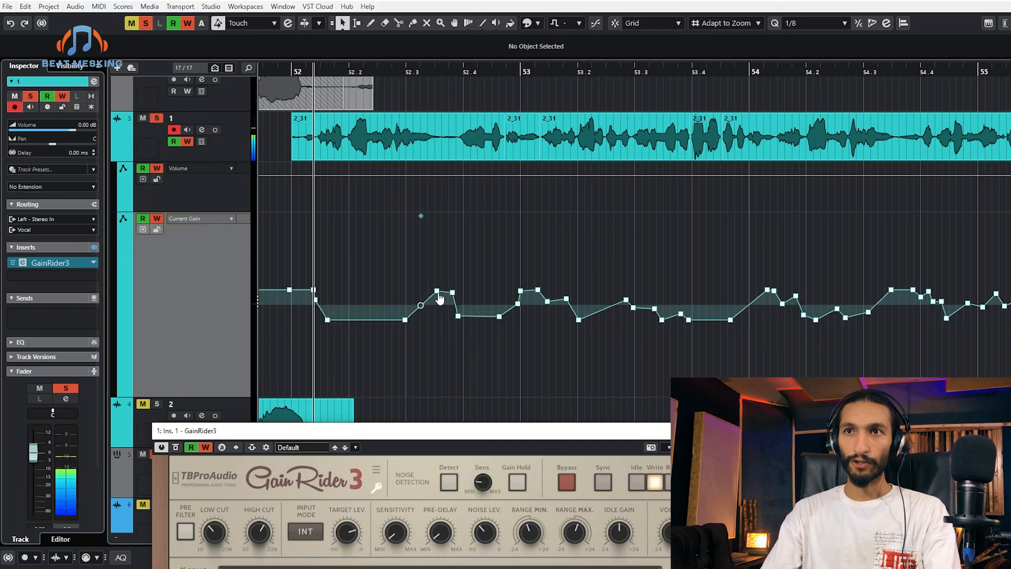
Select the Current Gain peak between 52.3 and 52.4, then record the automation again from just before 52.4 past bar 53
drag(414, 281, 459, 313)
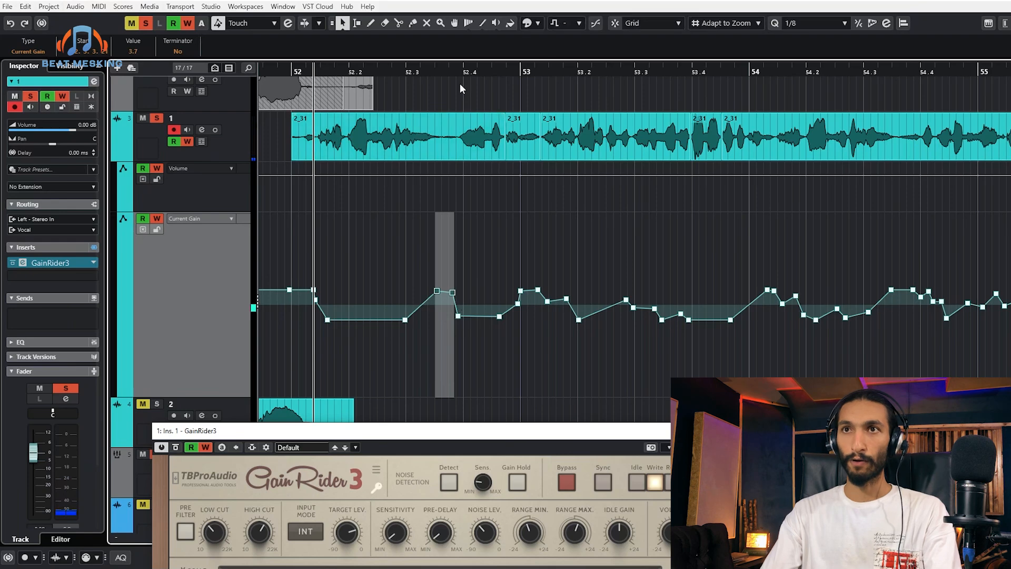
drag(460, 75, 462, 72)
key(space)
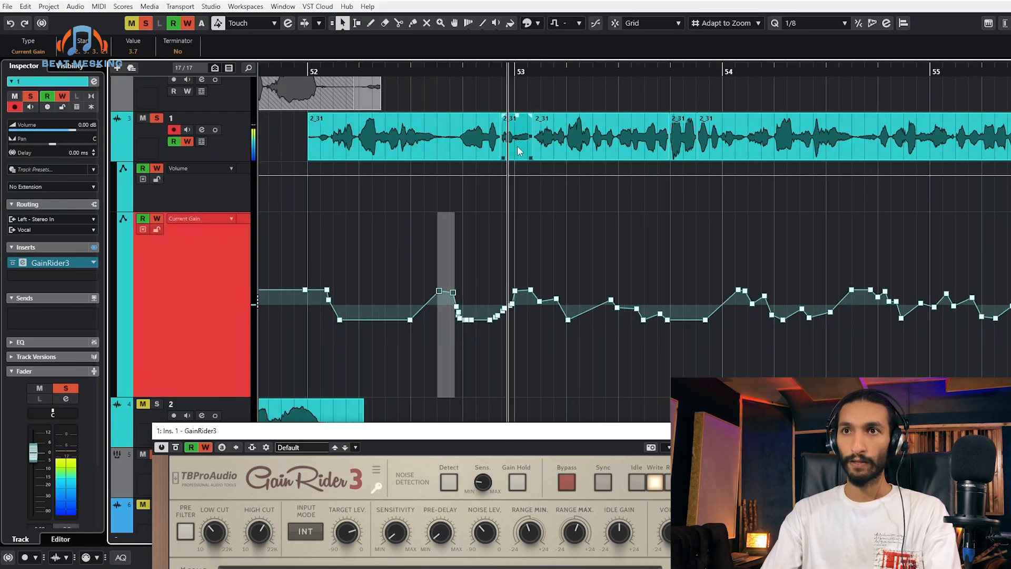
key(space)
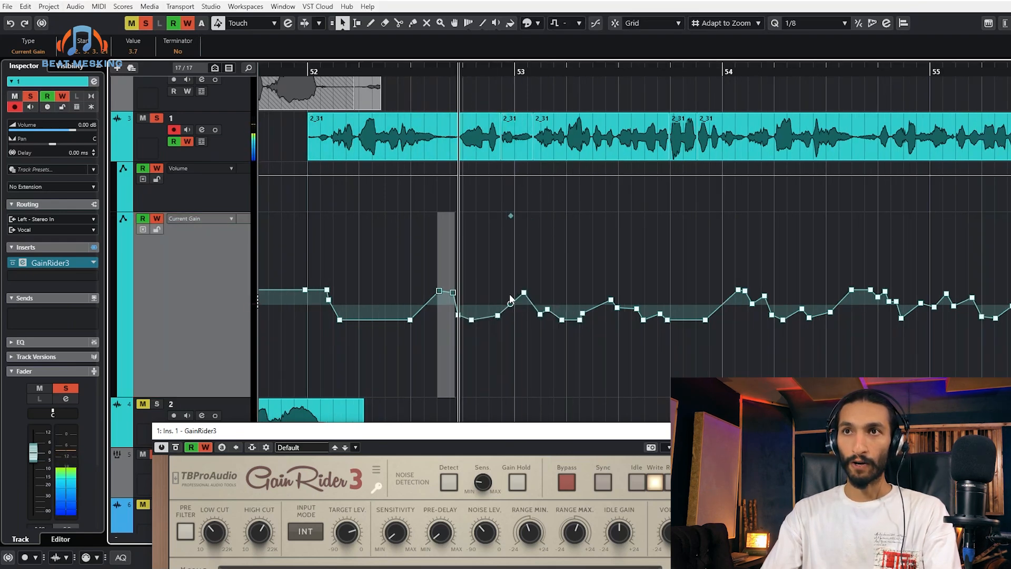
Set GainRider3's Target Level to -15.2 and record the Current Gain from just before 52.4 past 53.4
drag(349, 536, 349, 531)
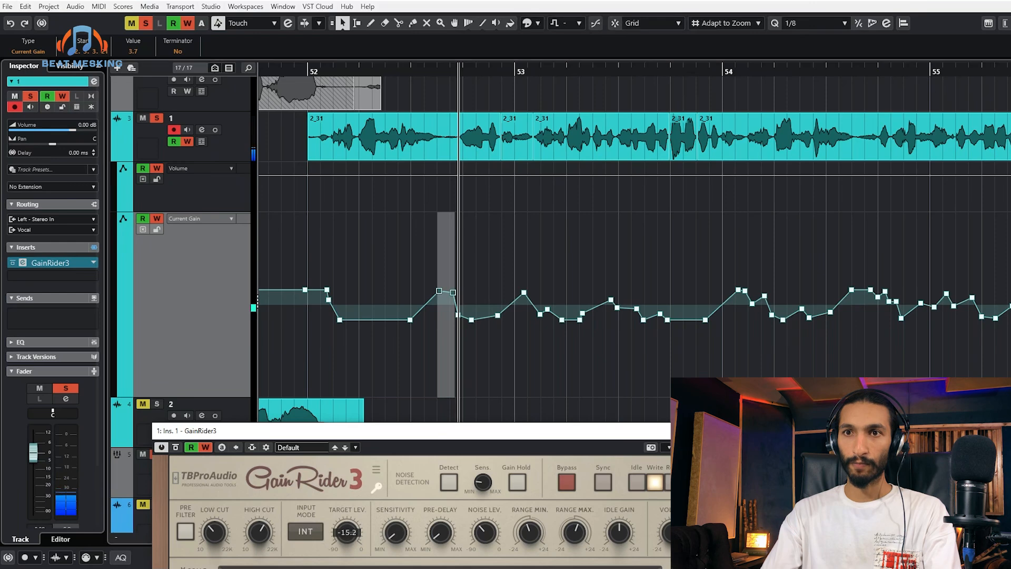
key(space)
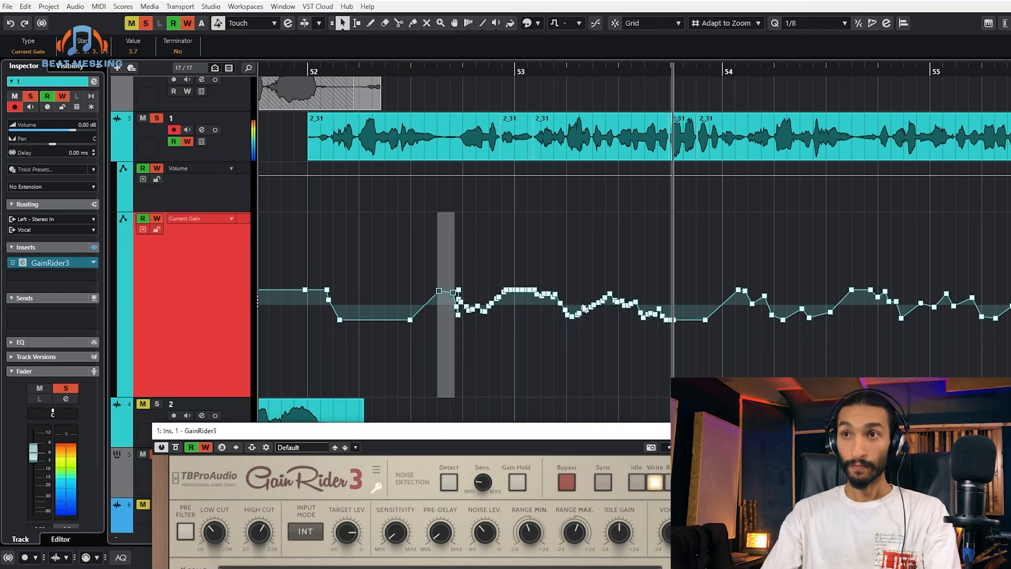
key(space)
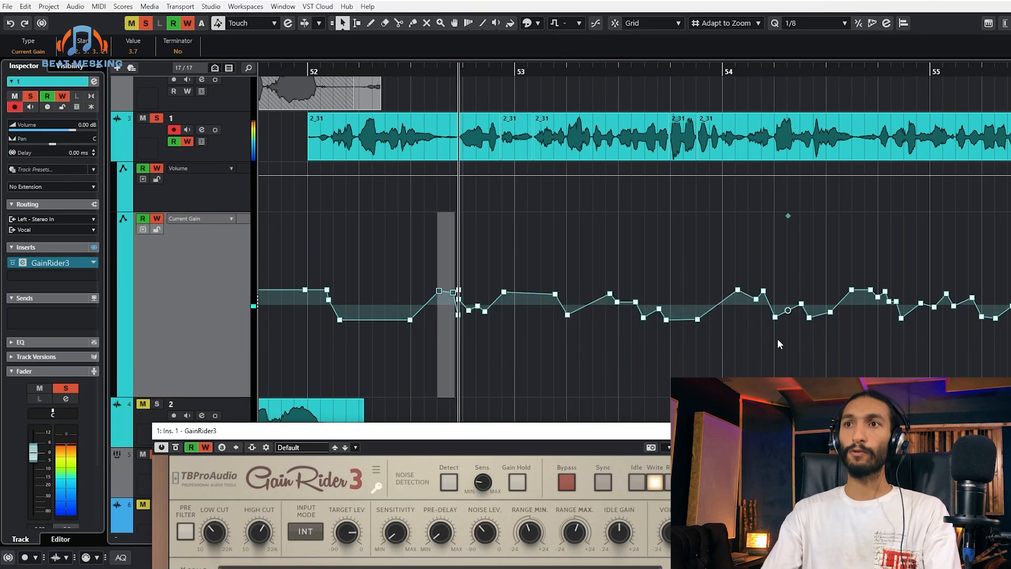
Record a short Current Gain pass from just before 53.4 and switch GainRider3 from Write to Read
click(653, 69)
key(space)
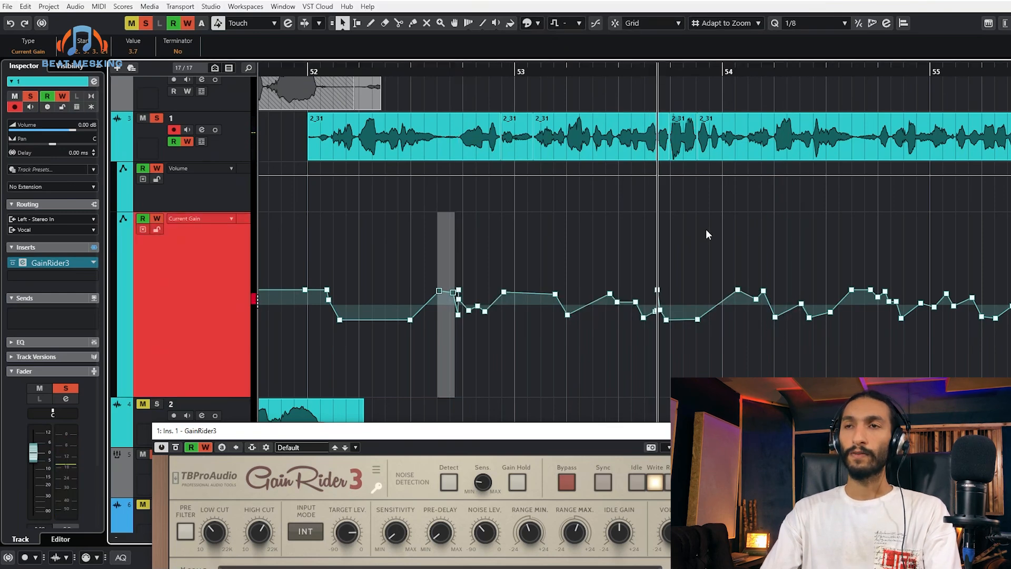
key(space)
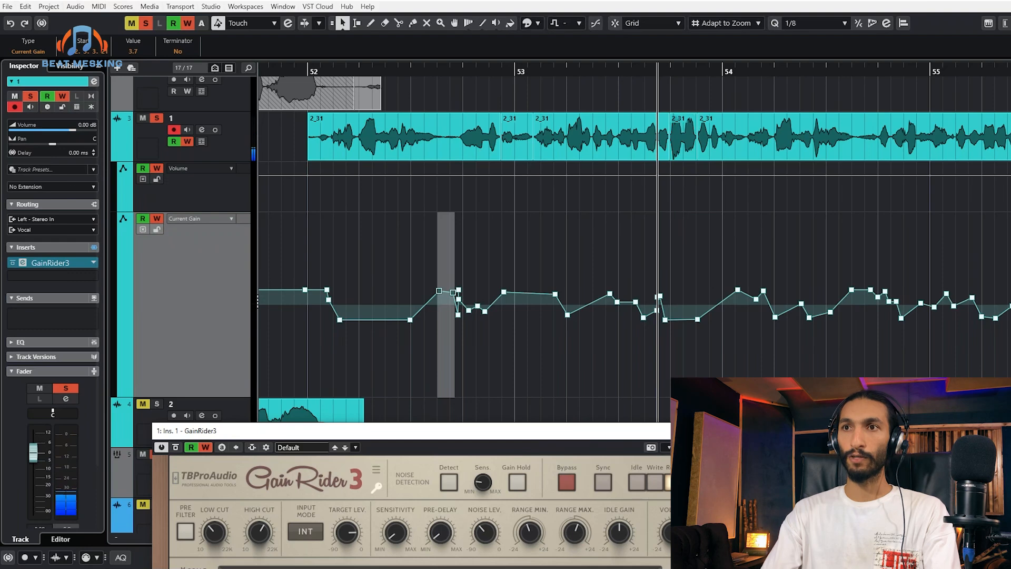
Delete the stray Current Gain points just before 53.4 and audition the following passage
drag(672, 291, 647, 302)
key(Delete)
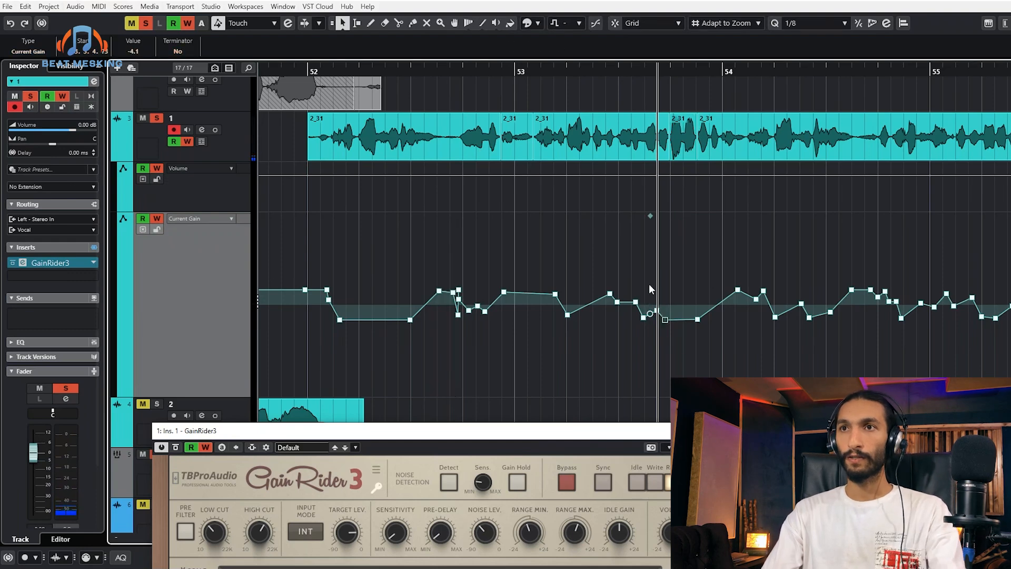
key(space)
key(space)
scroll(756, 304, up, 1)
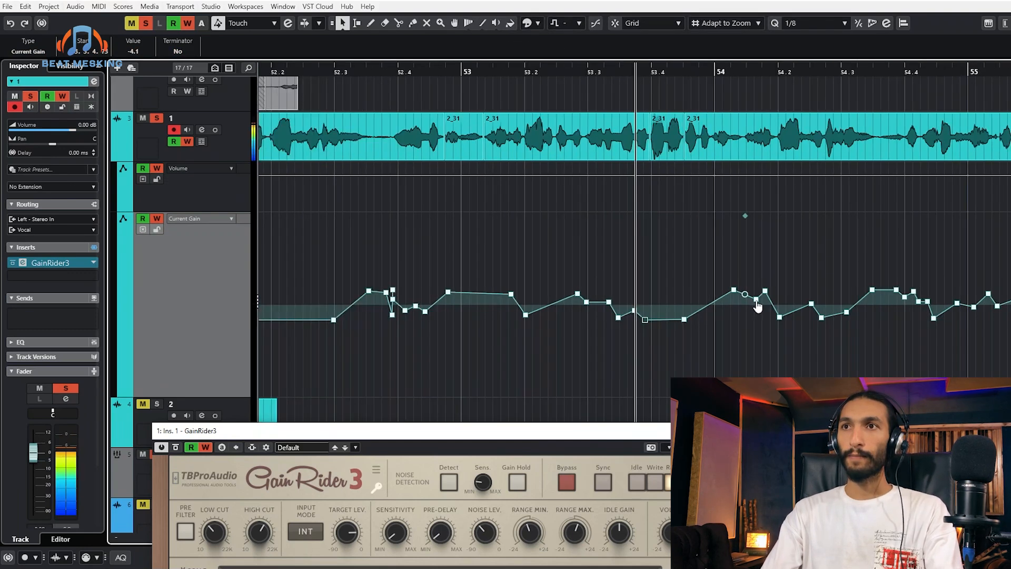
drag(649, 255, 681, 353)
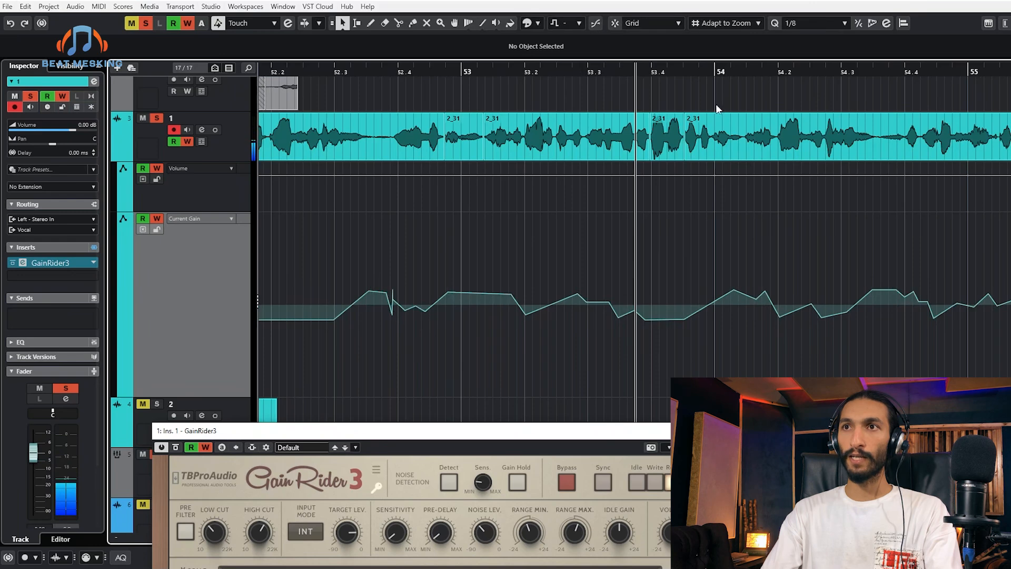
Raise the dip in the Current Gain peak just after bar 54 to 3.4 and level the small dip just before 54.4
drag(756, 299, 753, 293)
click(757, 259)
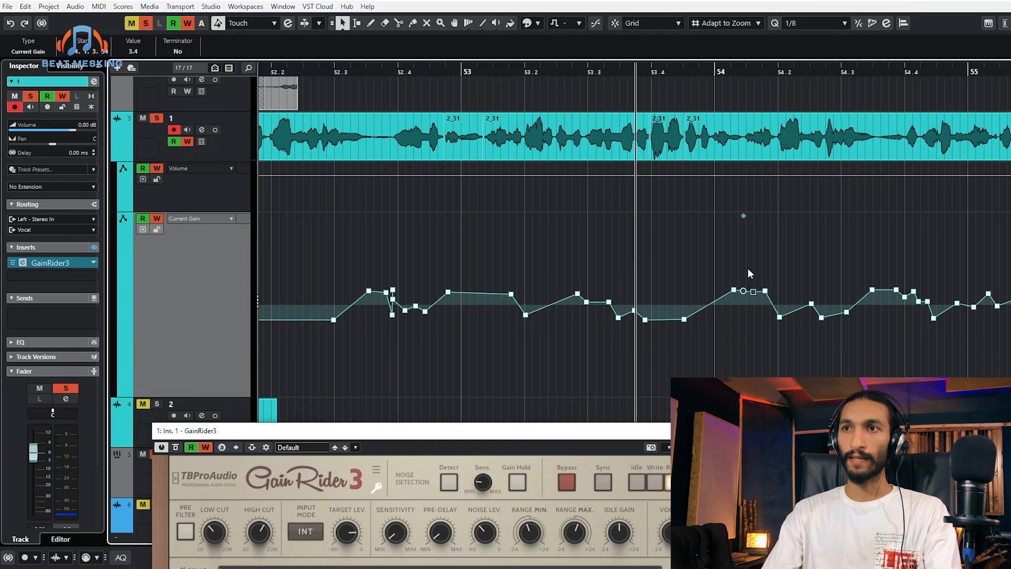
key(g)
scroll(829, 252, up, 3)
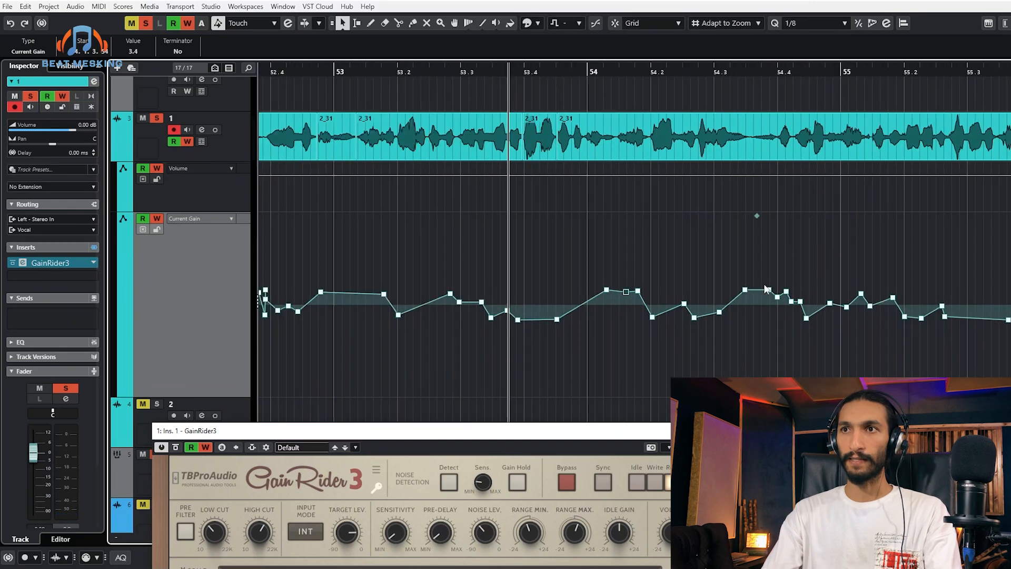
click(770, 276)
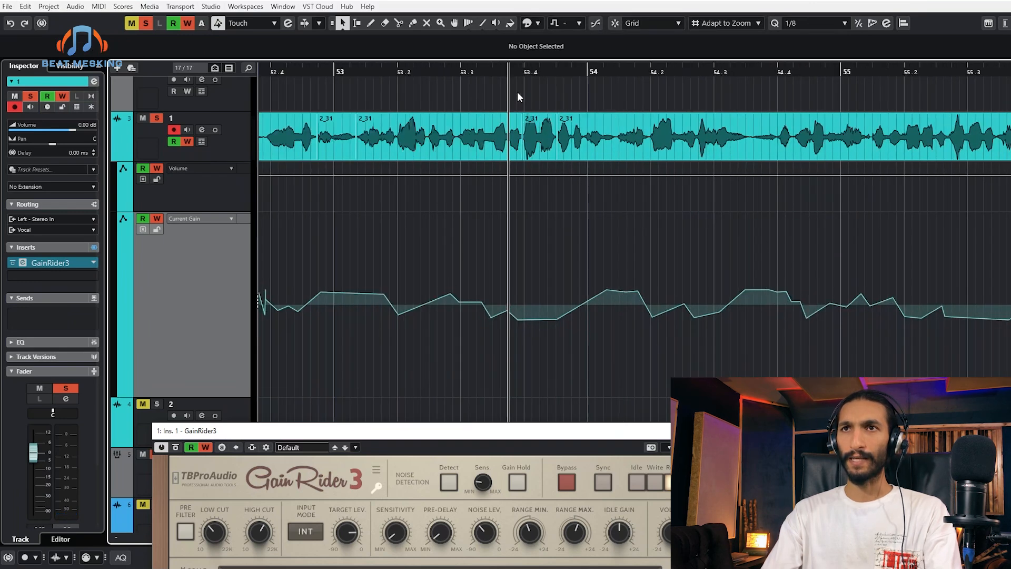
Play the vocal from between 53.2 and 53.3, and highlight the Current Gain peak just after bar 54
click(446, 70)
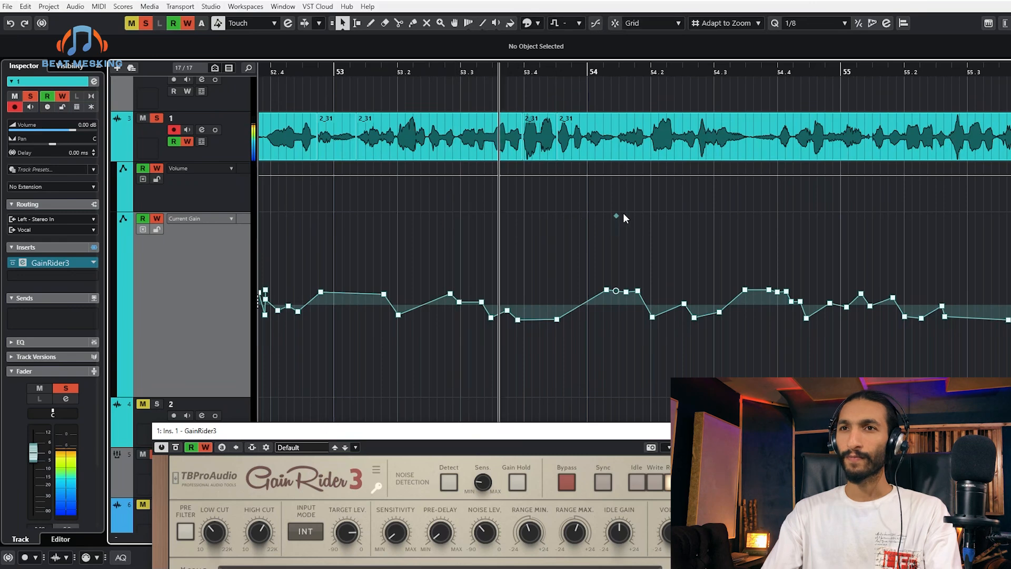
key(space)
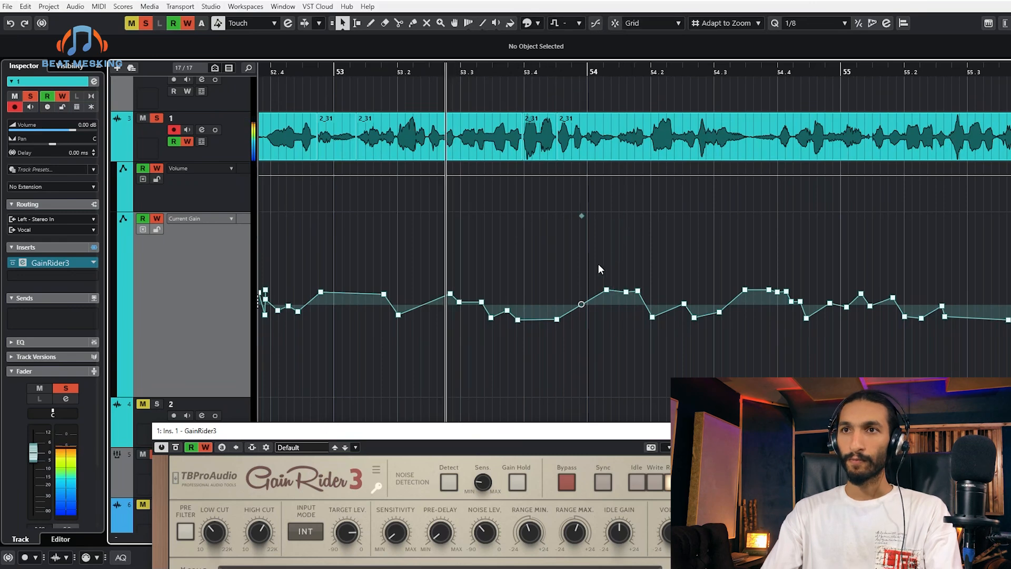
drag(591, 262, 639, 305)
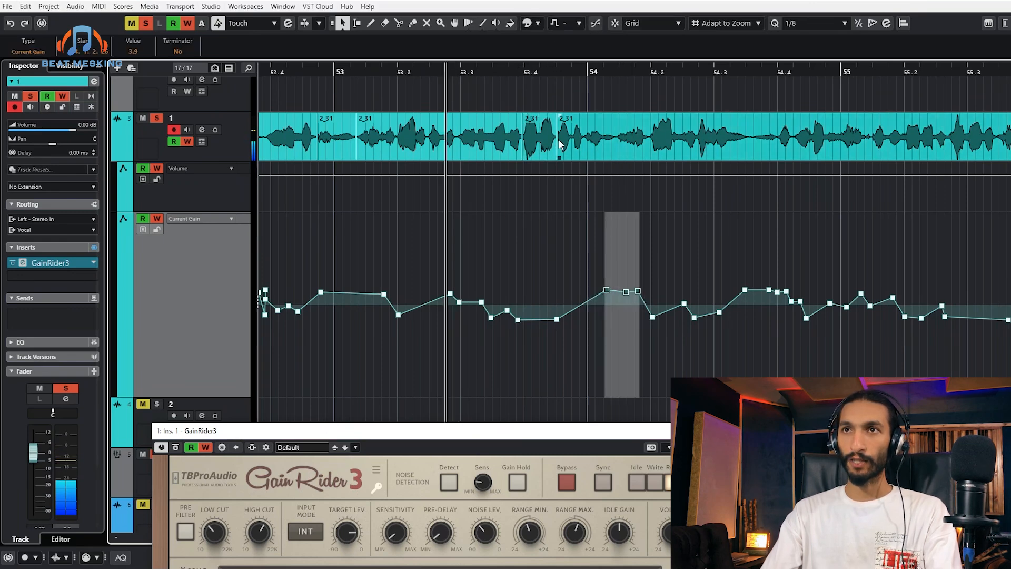
click(558, 331)
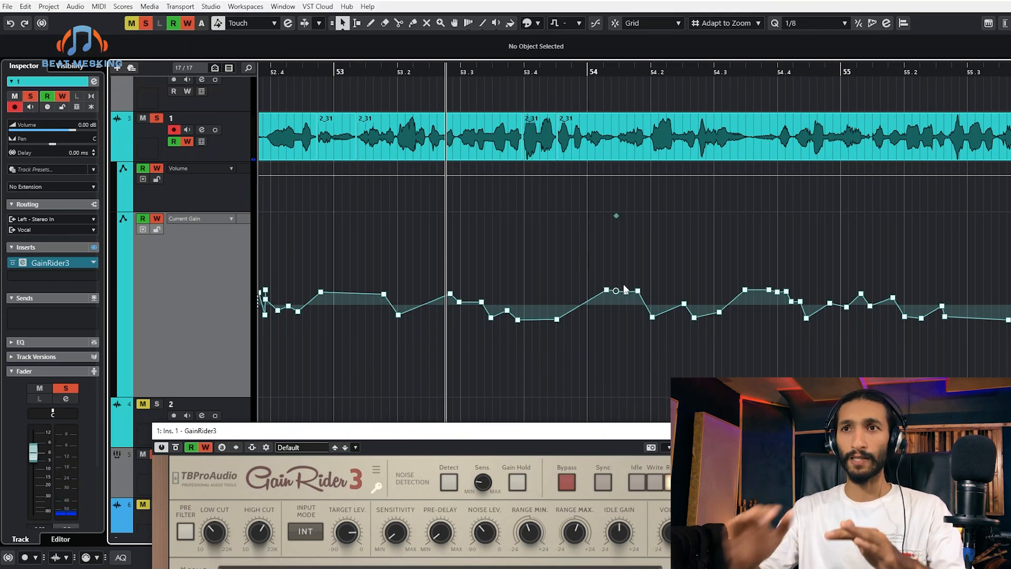
Turn off automation writing for GainRider3 and for track 1, leaving reading enabled
scroll(624, 289, down, 3)
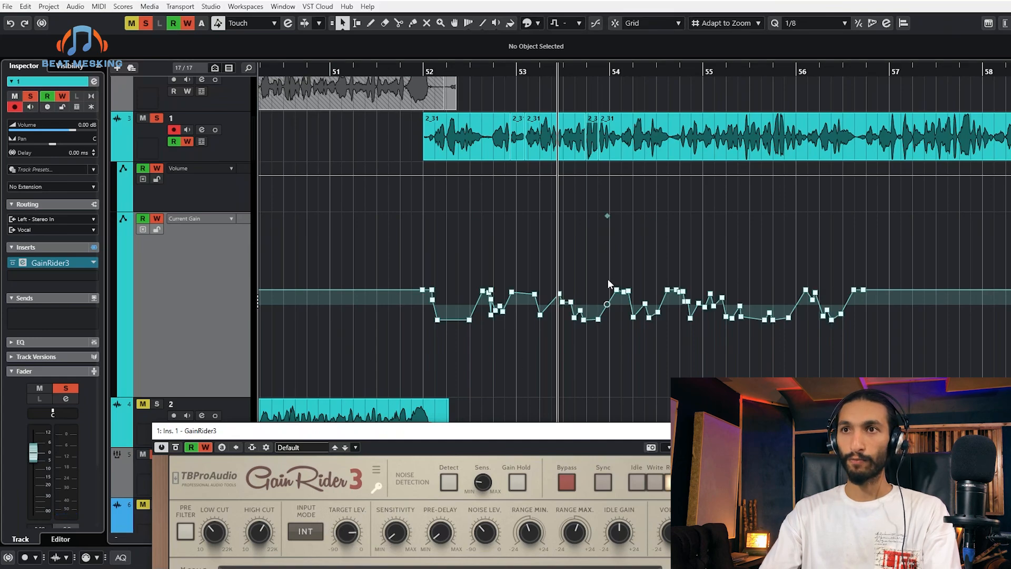
scroll(602, 336, down, 2)
scroll(658, 348, up, 3)
scroll(520, 380, up, 2)
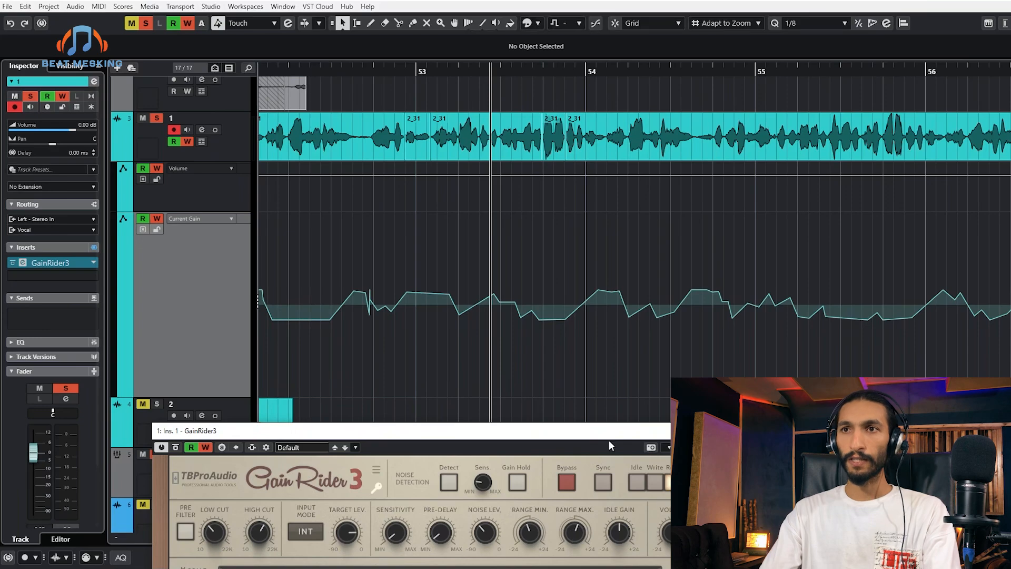
scroll(551, 347, down, 3)
scroll(583, 353, up, 2)
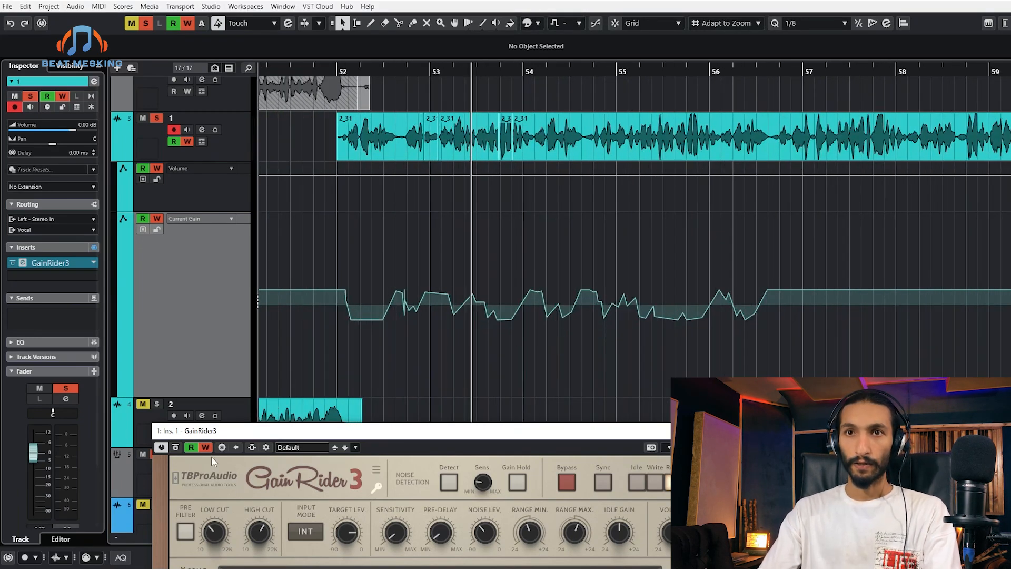
click(205, 447)
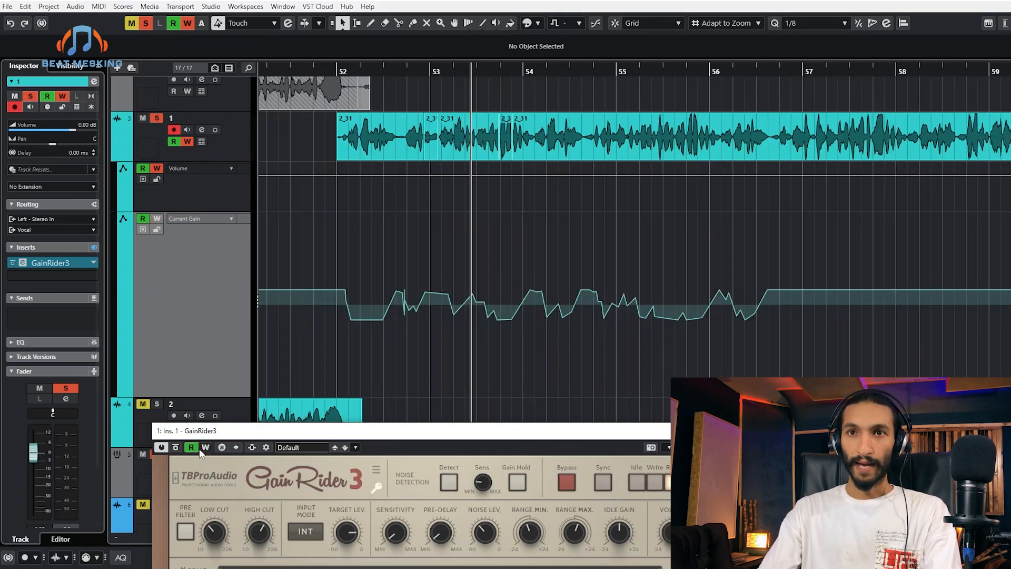
click(191, 141)
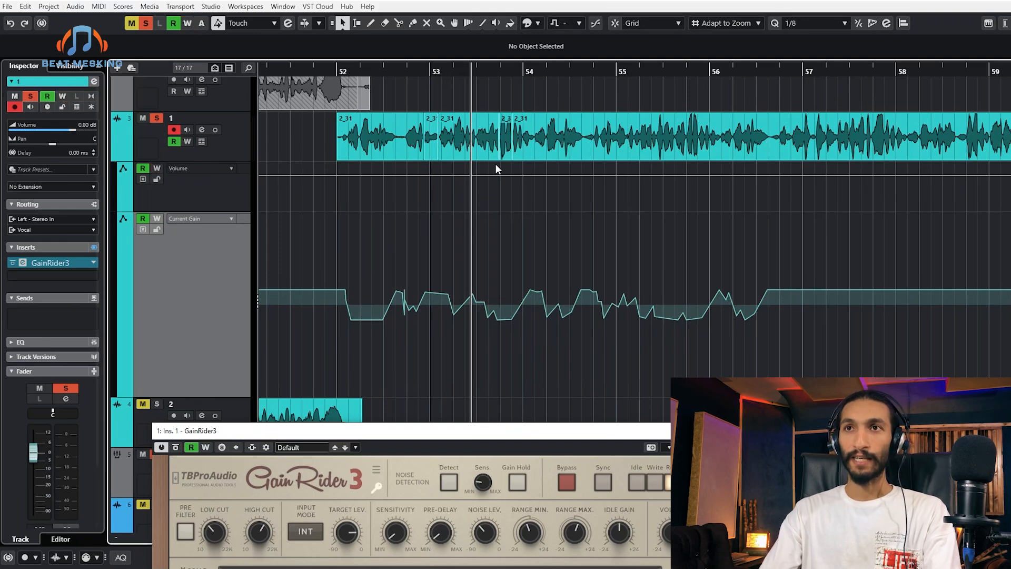
Select the Vocal group track and switch on its RComp insert
drag(426, 73, 425, 68)
scroll(322, 311, down, 4)
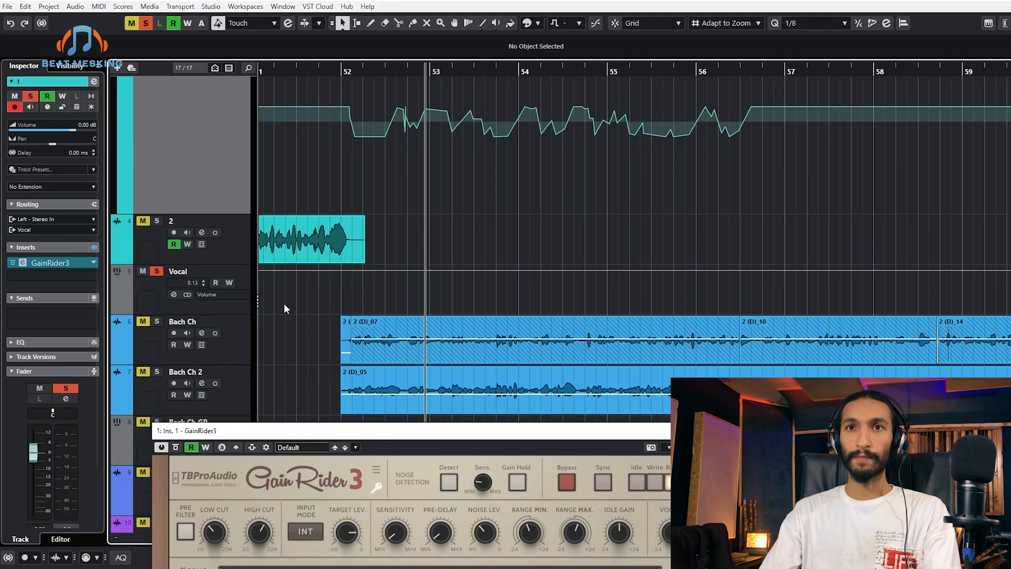
click(158, 295)
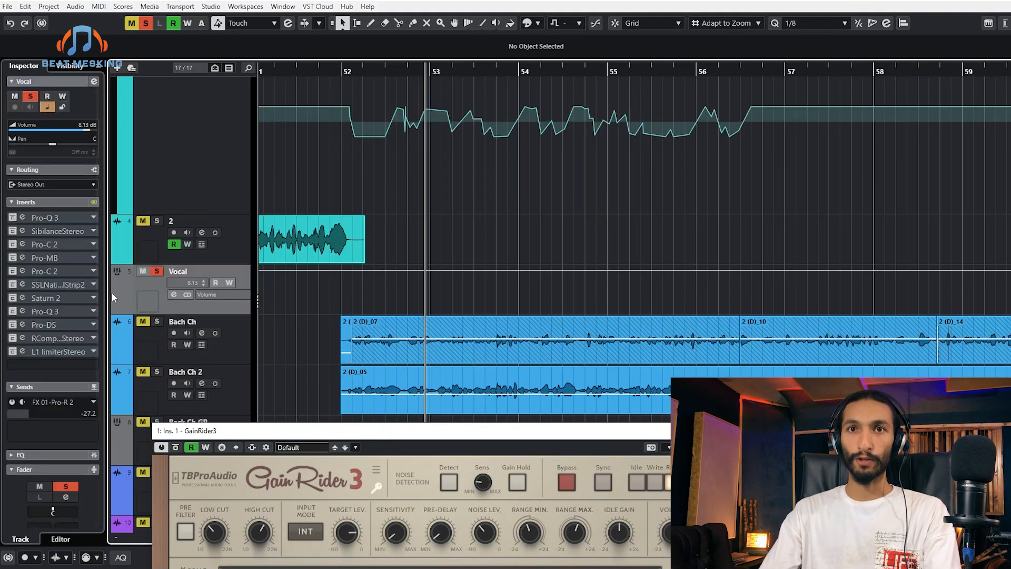
click(13, 339)
scroll(437, 210, up, 4)
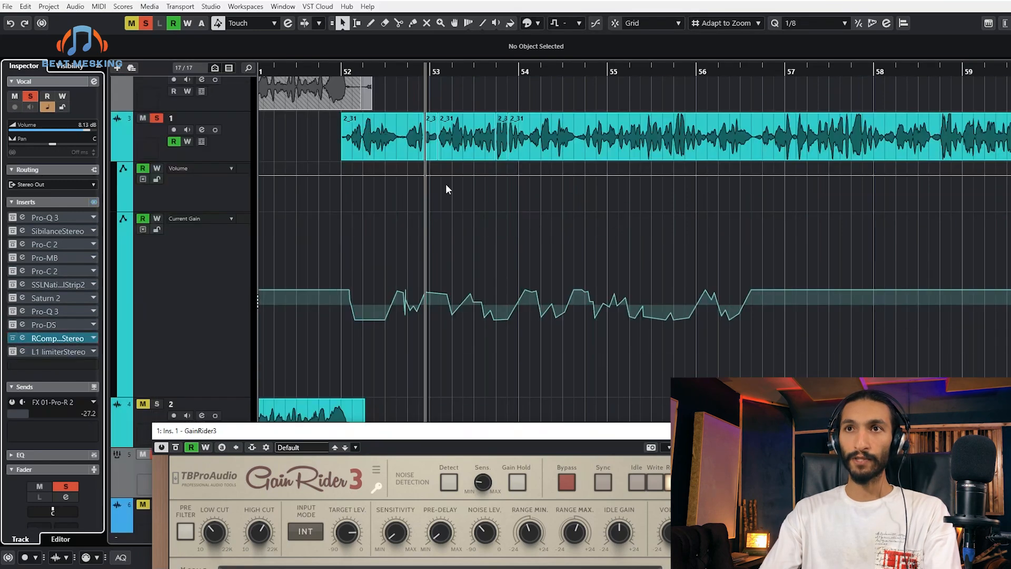
Play track 1 with its Current Gain automation from just before bar 53 and examine the written curve
click(417, 71)
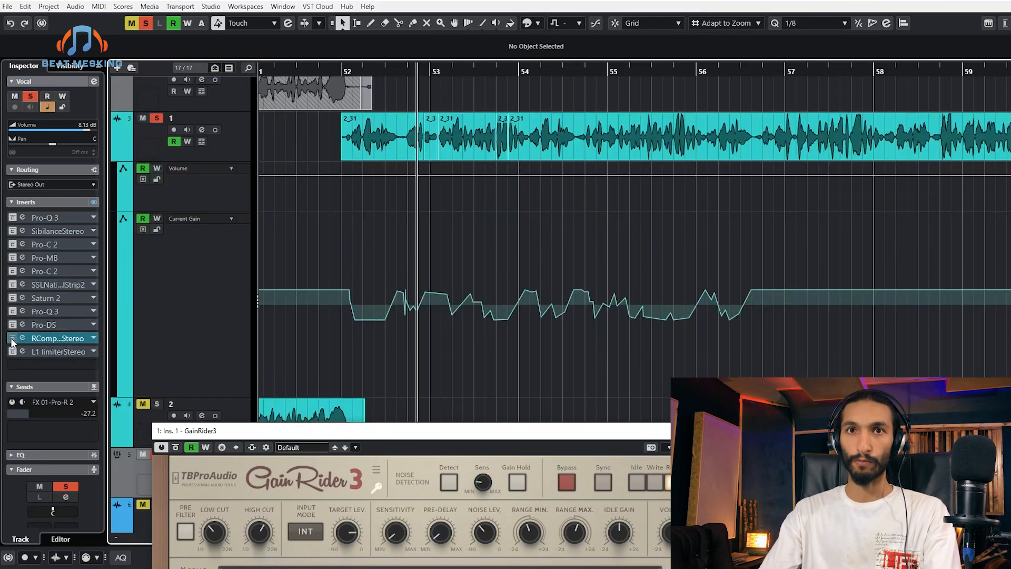
key(space)
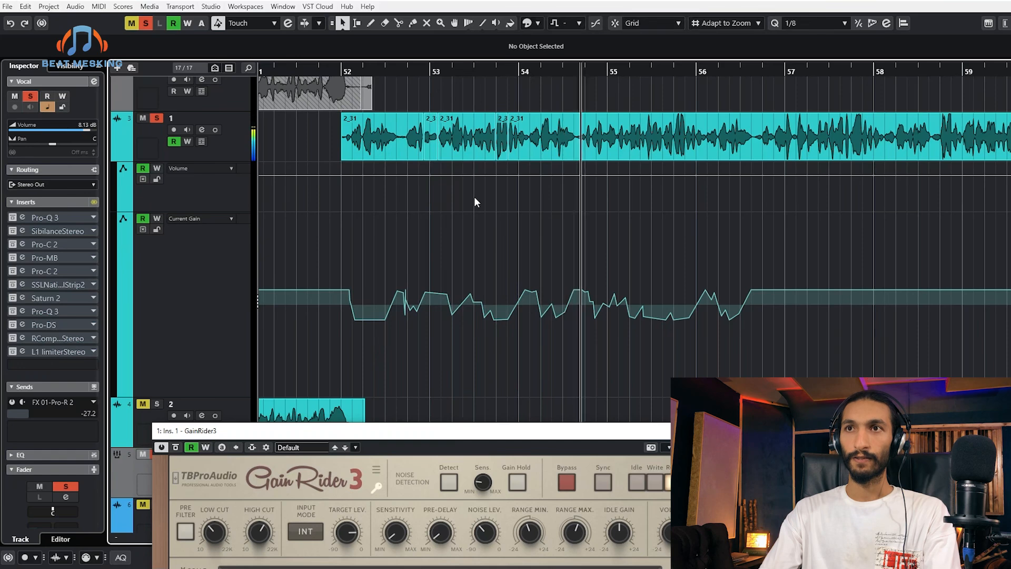
key(space)
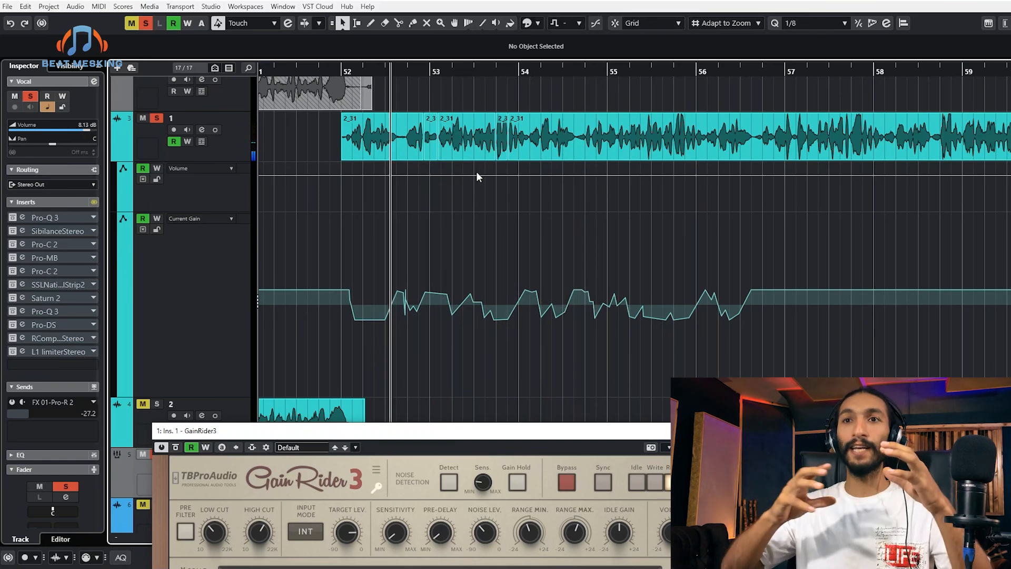
mouse_move(449, 301)
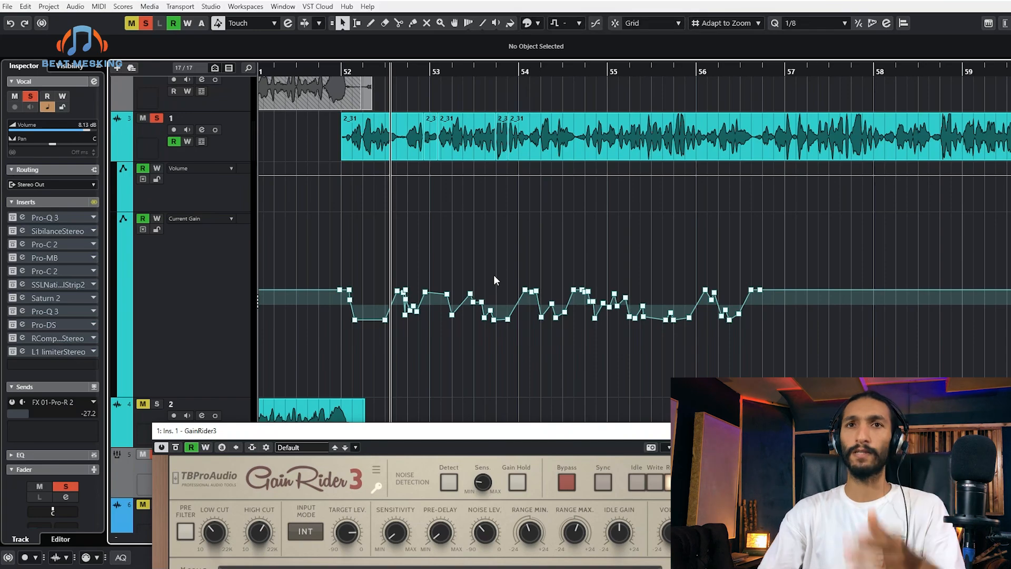
Delete the cluster of stray Current Gain automation points just before beat 52.4 on track 1
scroll(458, 282, up, 8)
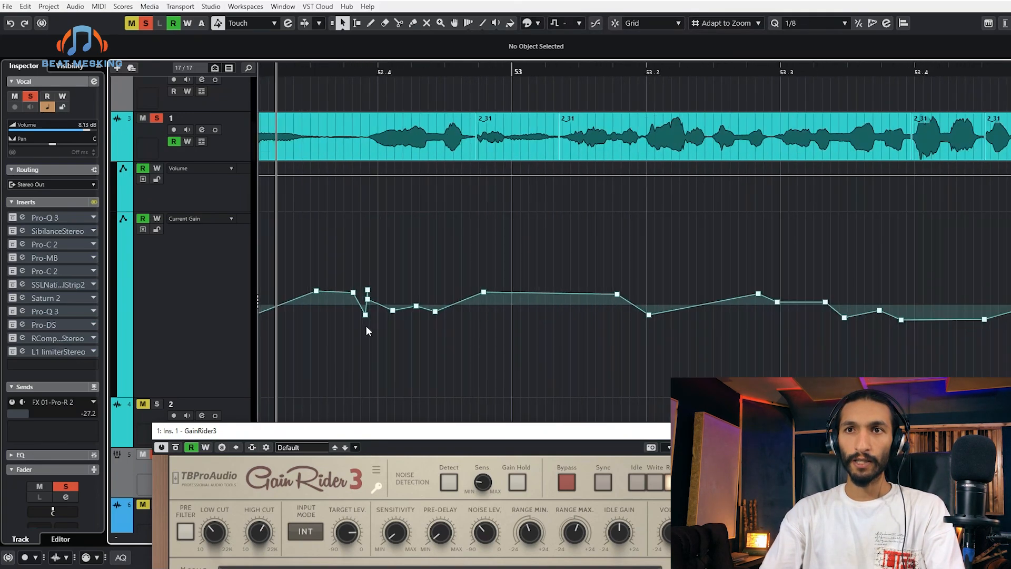
drag(366, 279, 382, 296)
key(Delete)
key(Delete)
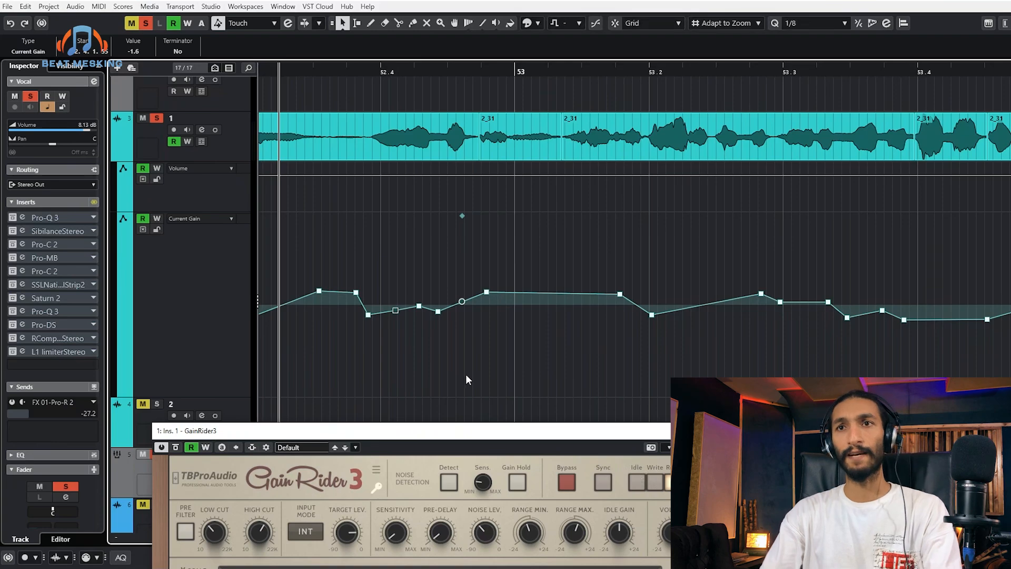
scroll(466, 374, down, 8)
scroll(461, 365, down, 10)
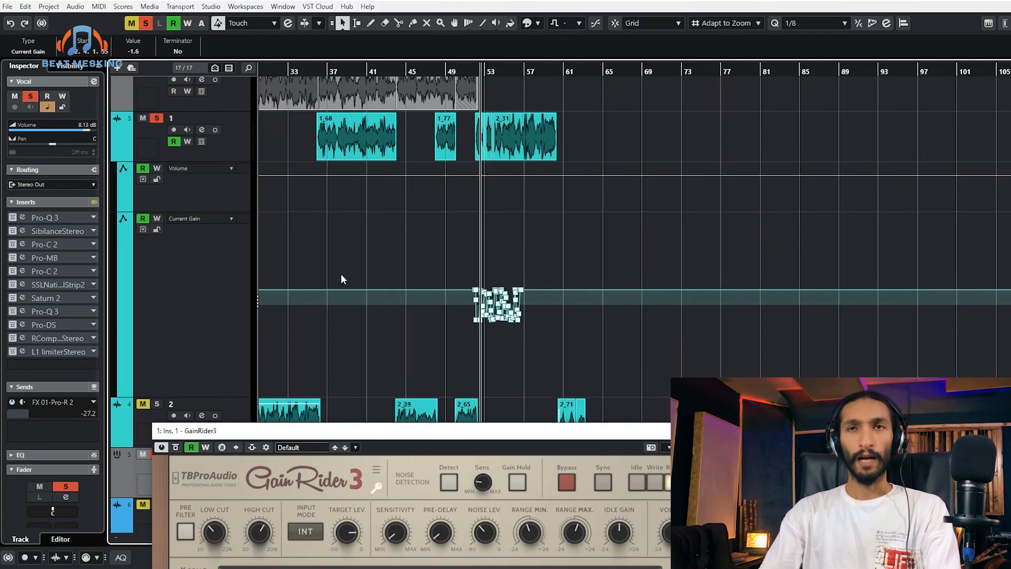
Reduce the height of track 1's Current Gain automation lane and select the Vocal group track
click(216, 195)
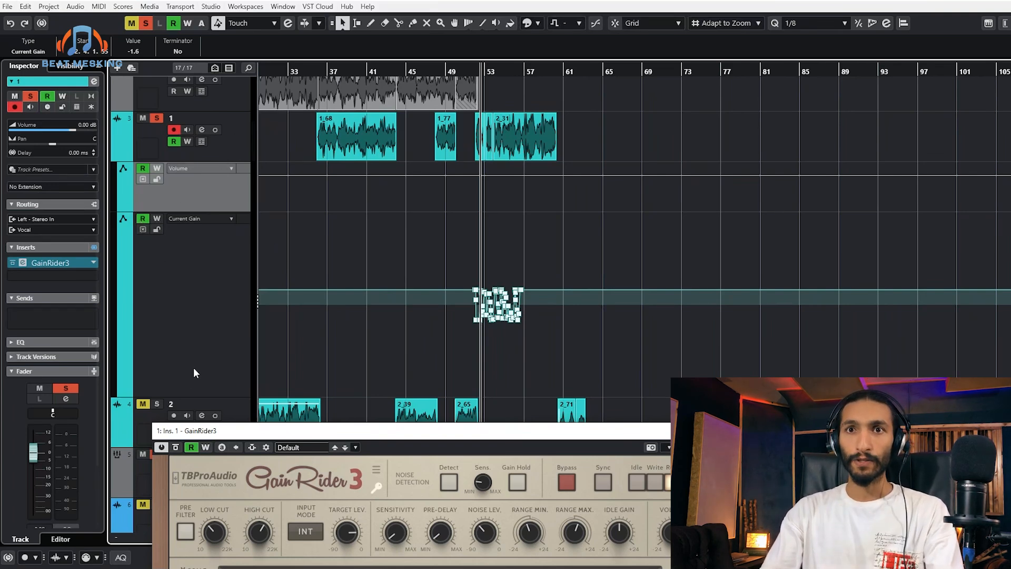
drag(196, 397, 208, 283)
click(156, 367)
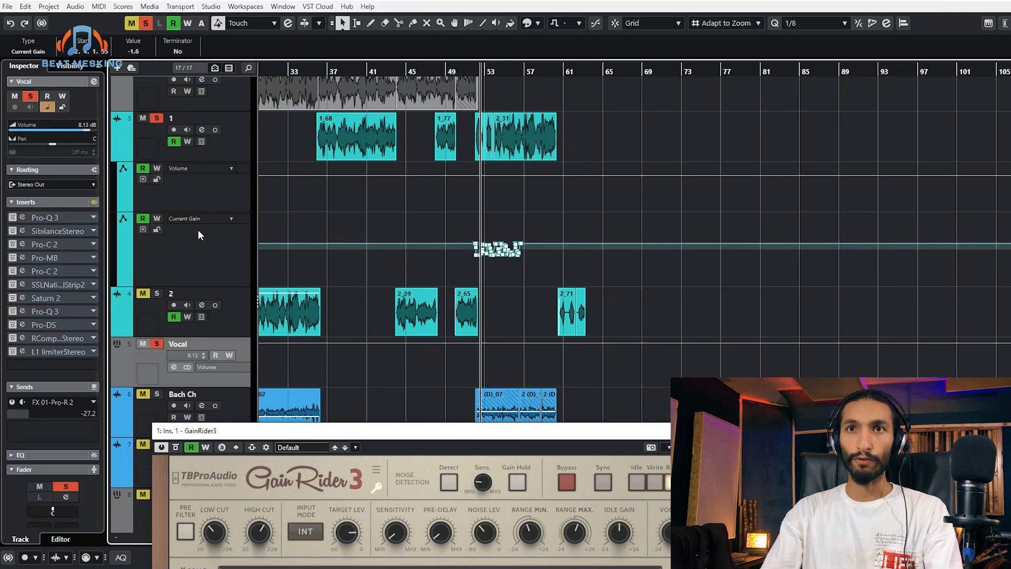
Insert Pro-Q 3 on track 1 and move it ahead of GainRider3 in the insert chain
click(216, 258)
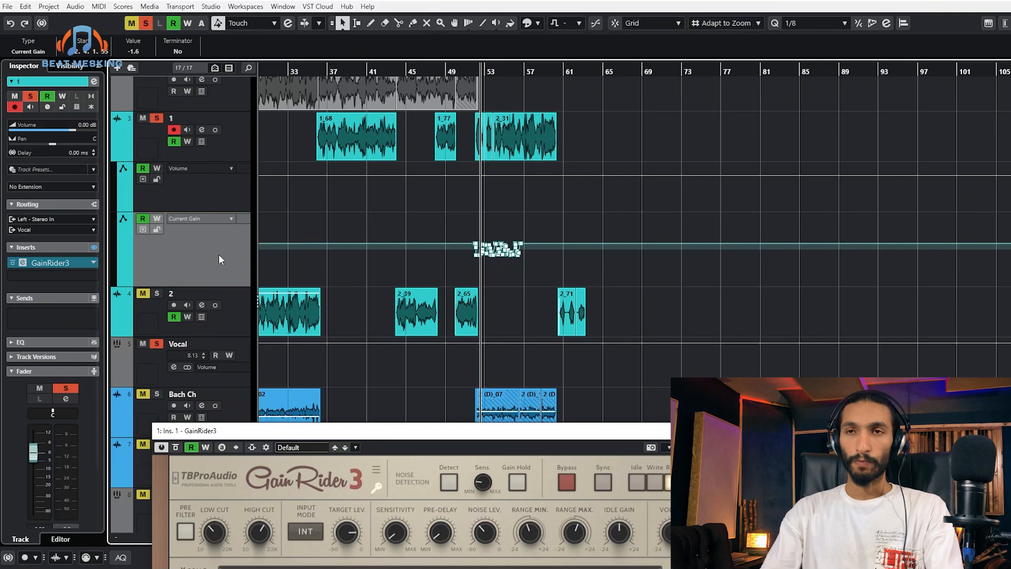
click(61, 275)
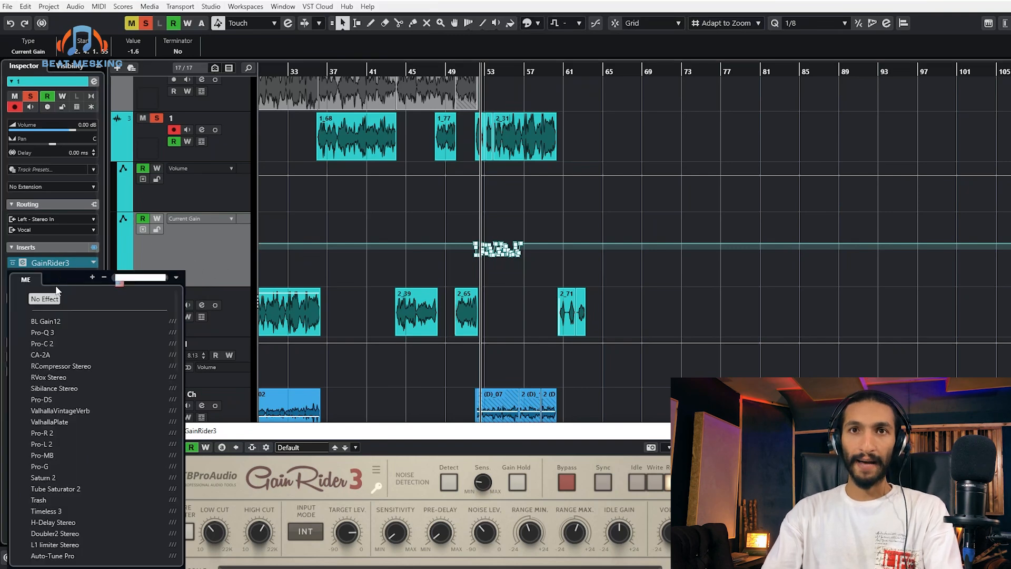
click(218, 247)
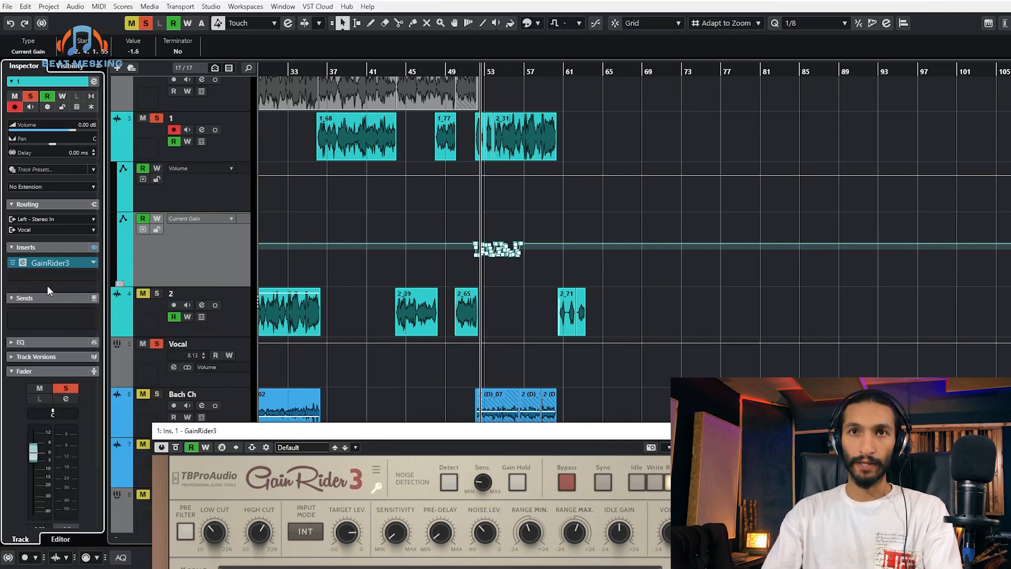
click(72, 273)
click(55, 334)
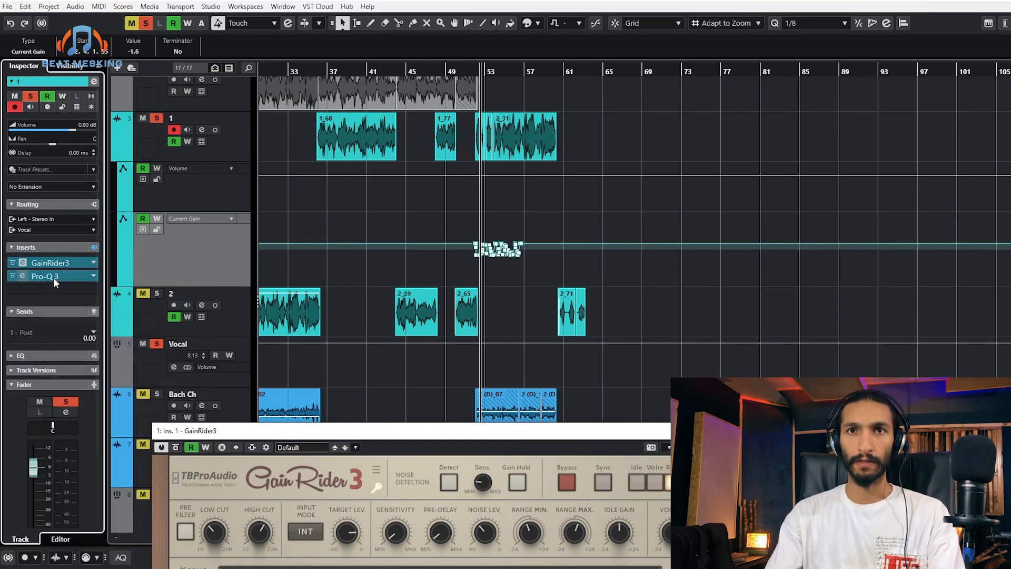
drag(52, 277, 55, 261)
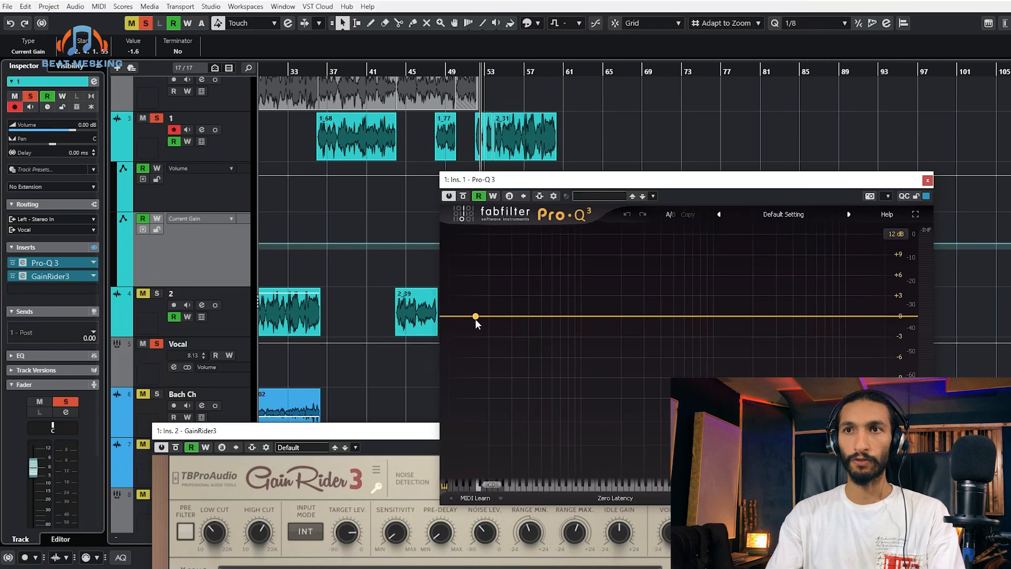
drag(476, 318, 584, 324)
key(Escape)
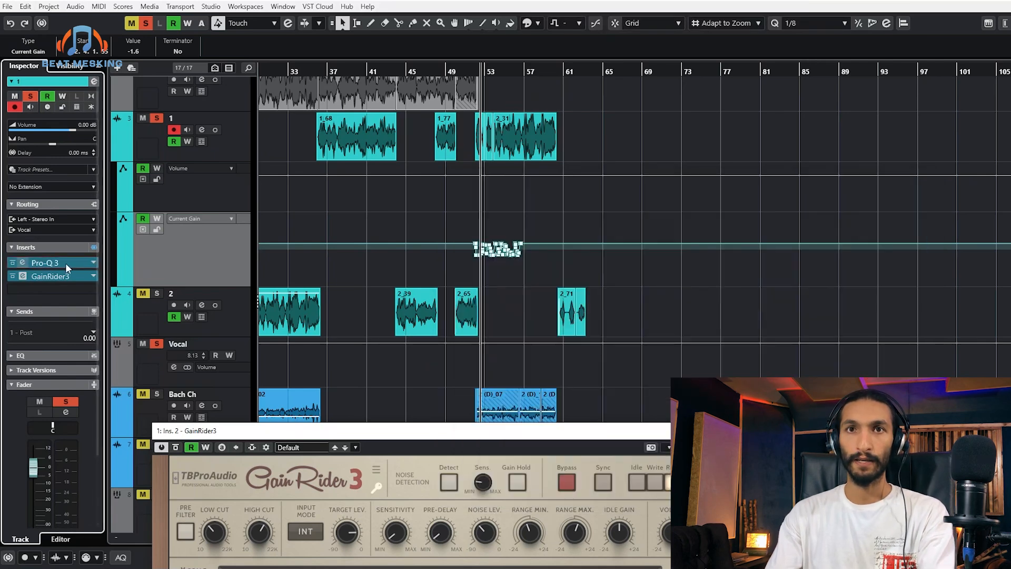
Remove Pro-Q 3 from track 1's inserts, keeping GainRider3 as the only effect
drag(66, 263, 213, 261)
key(Return)
drag(62, 274, 61, 261)
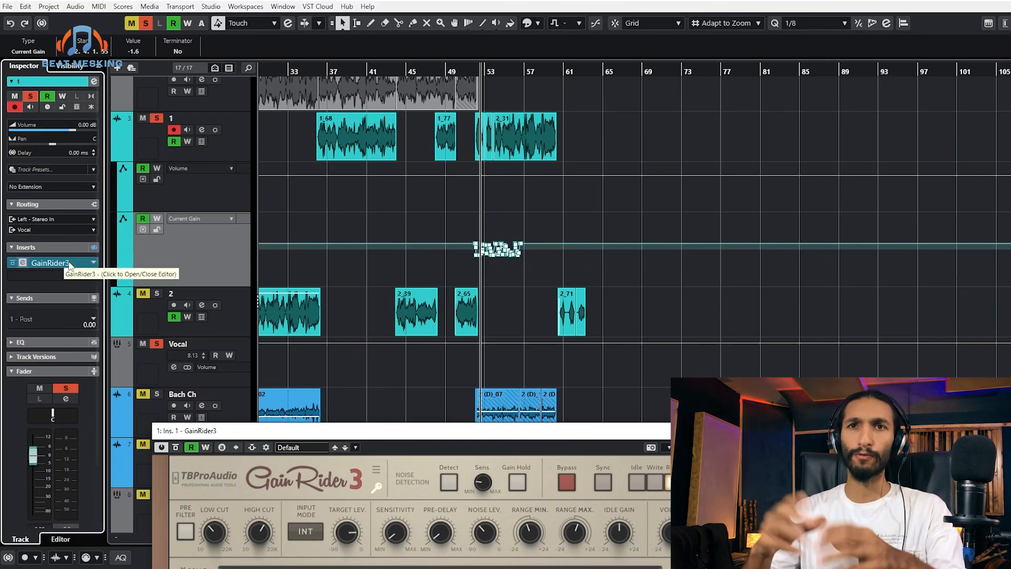
click(59, 275)
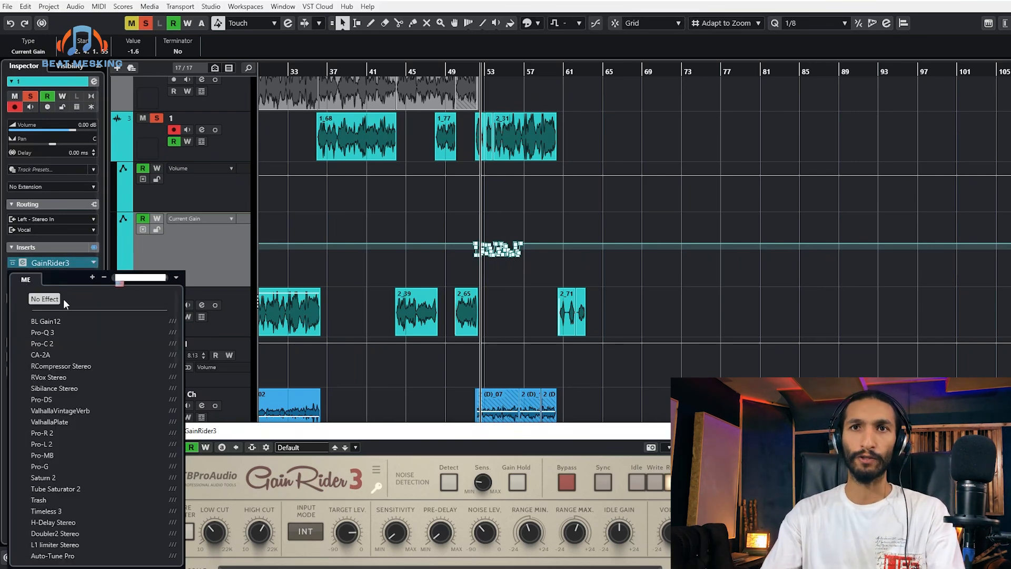
click(63, 299)
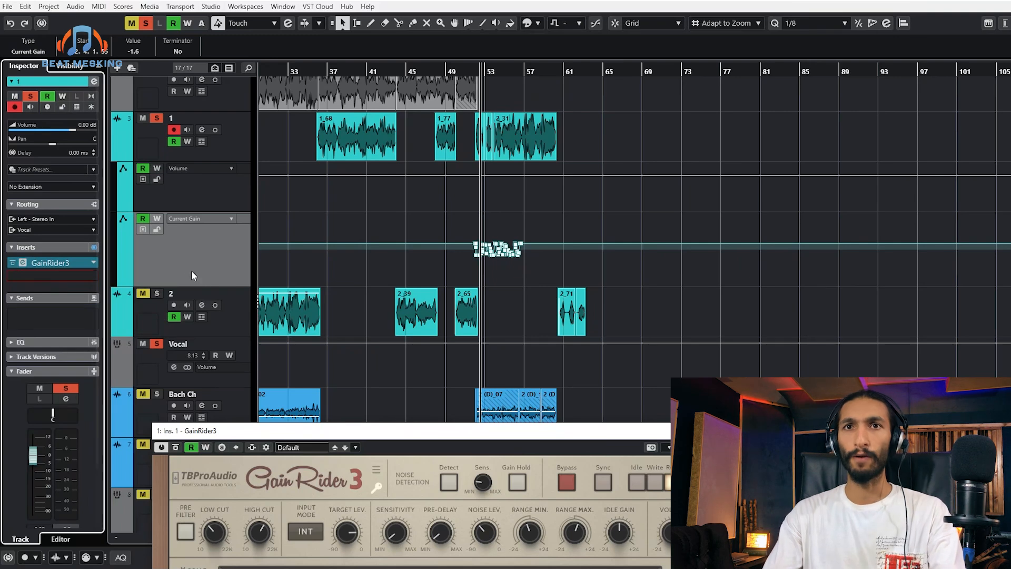
Compare the insert chain of the Vocal group with track 1's inserts
click(161, 370)
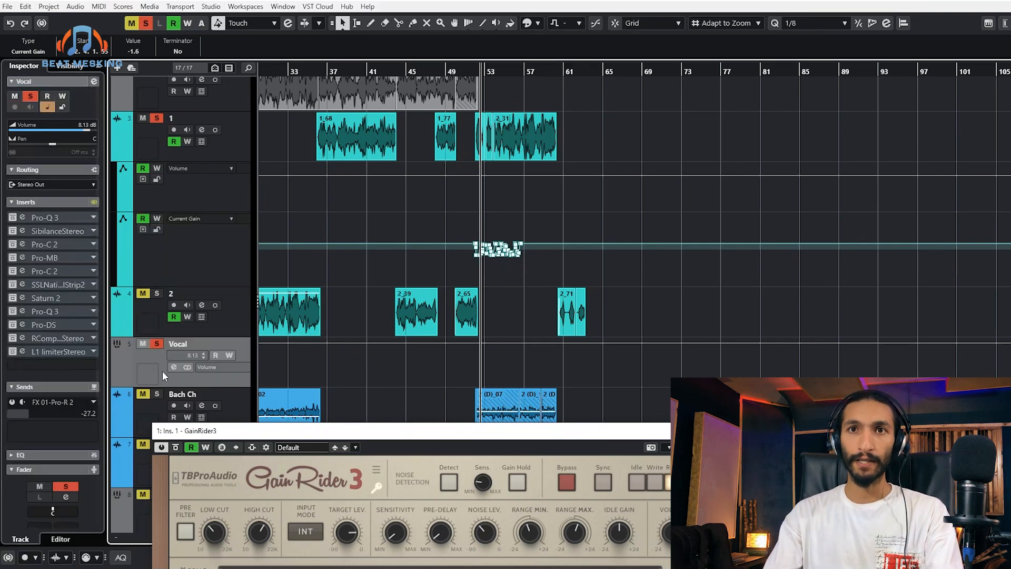
click(144, 179)
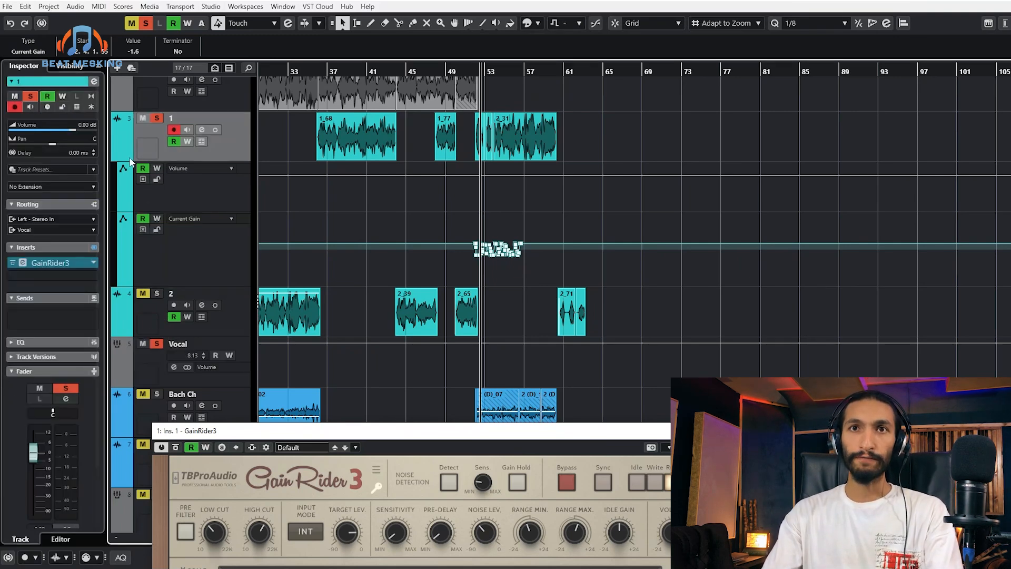
click(149, 367)
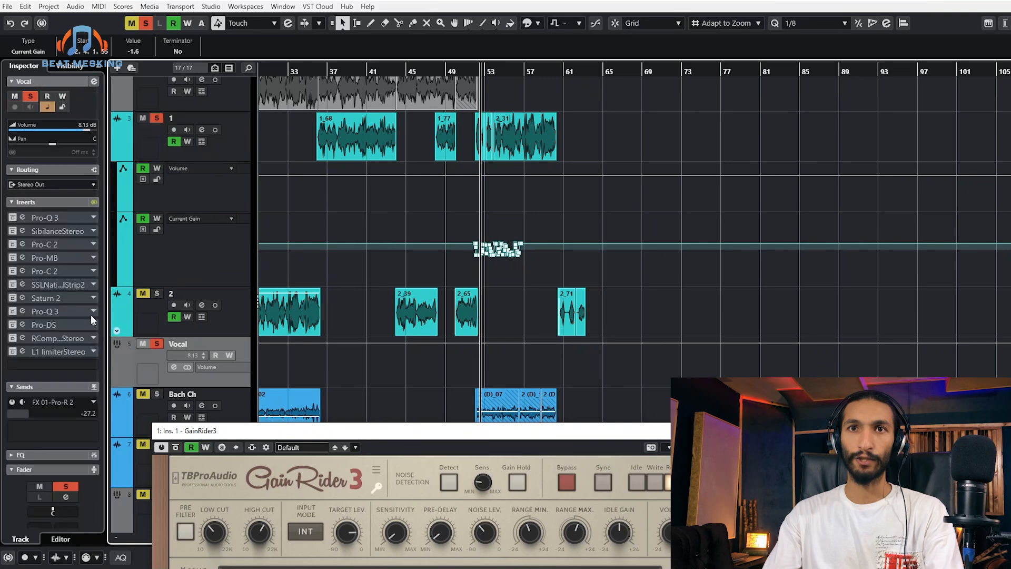
click(154, 148)
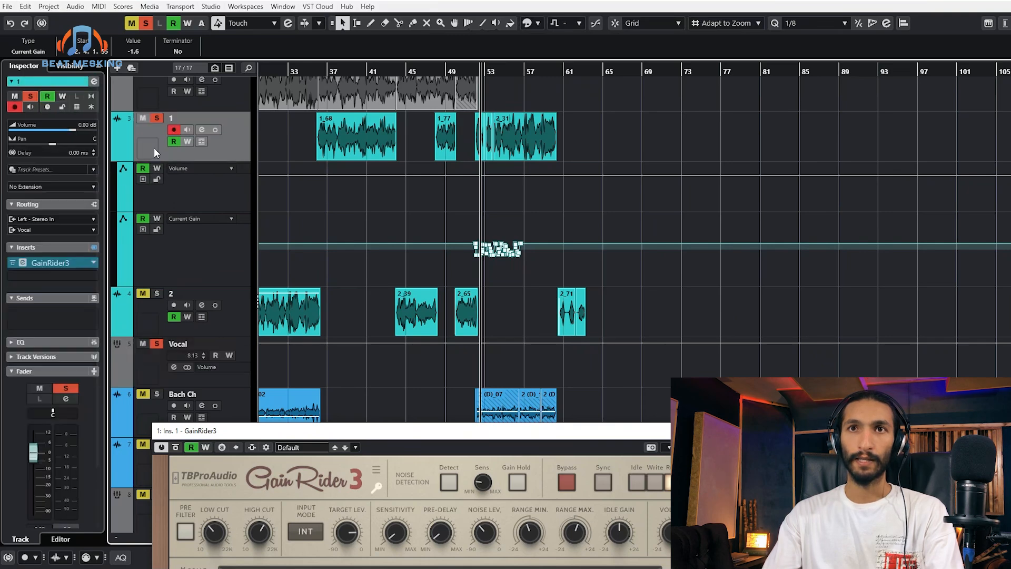
click(33, 276)
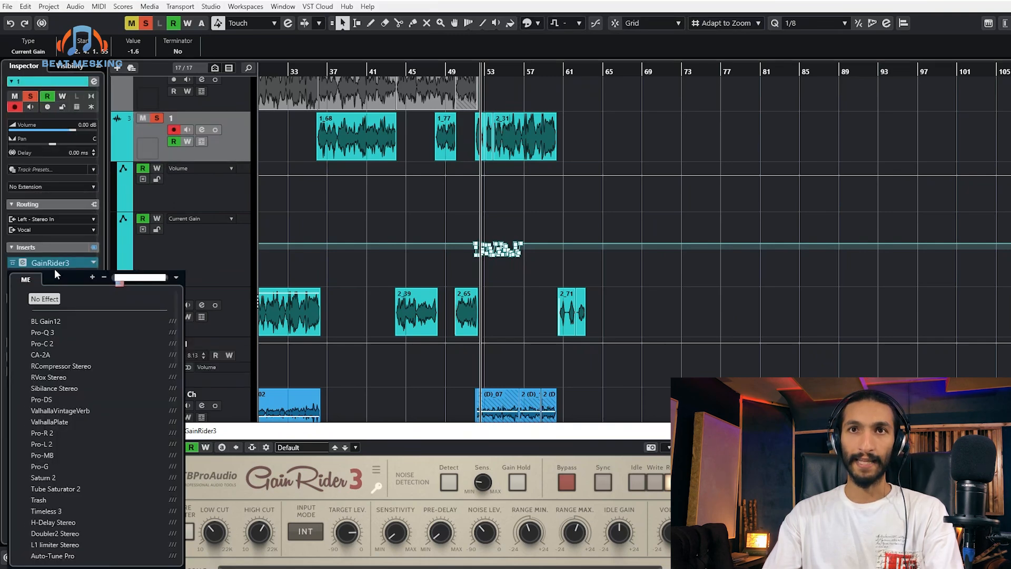
click(147, 144)
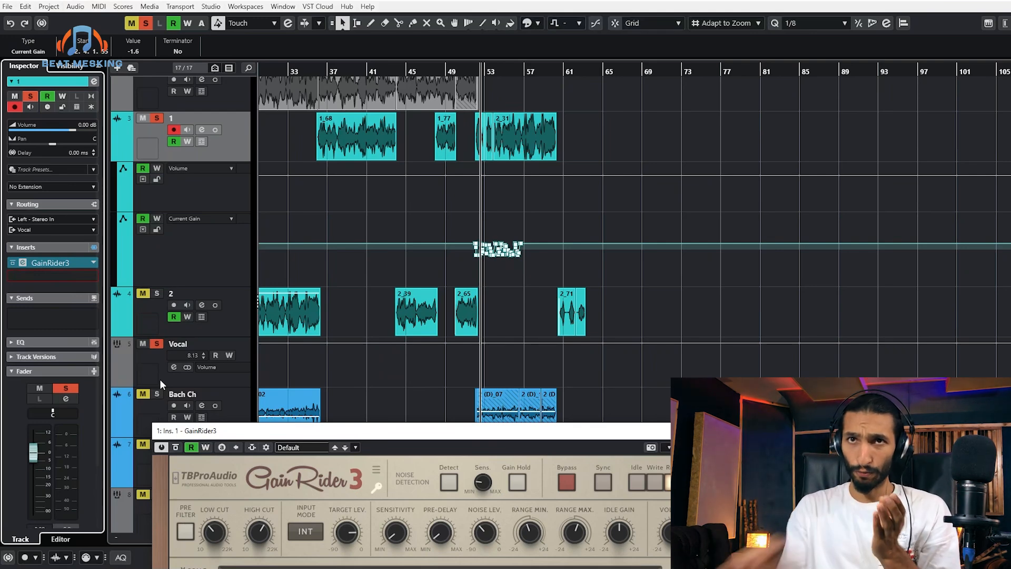
click(145, 137)
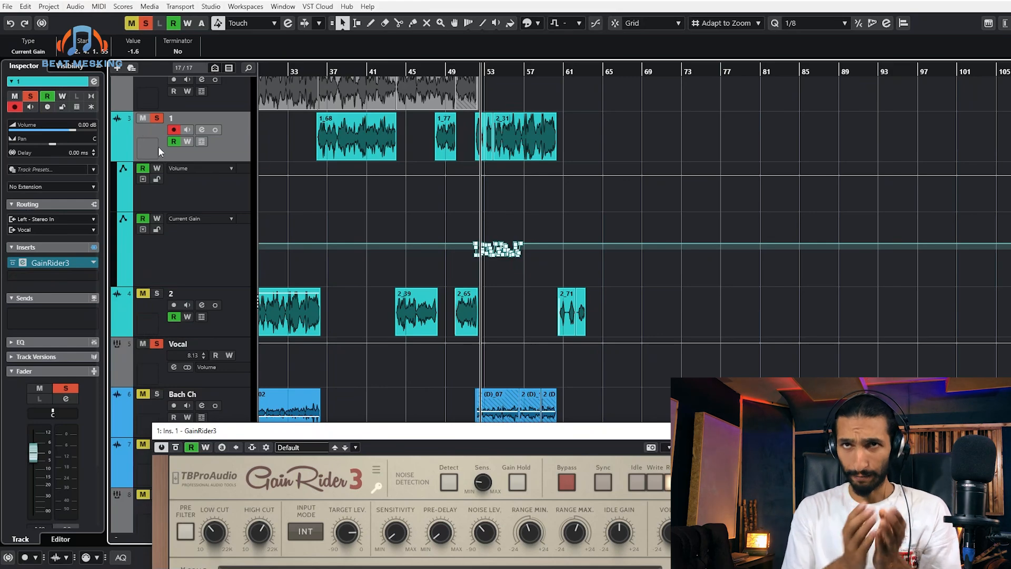
click(145, 372)
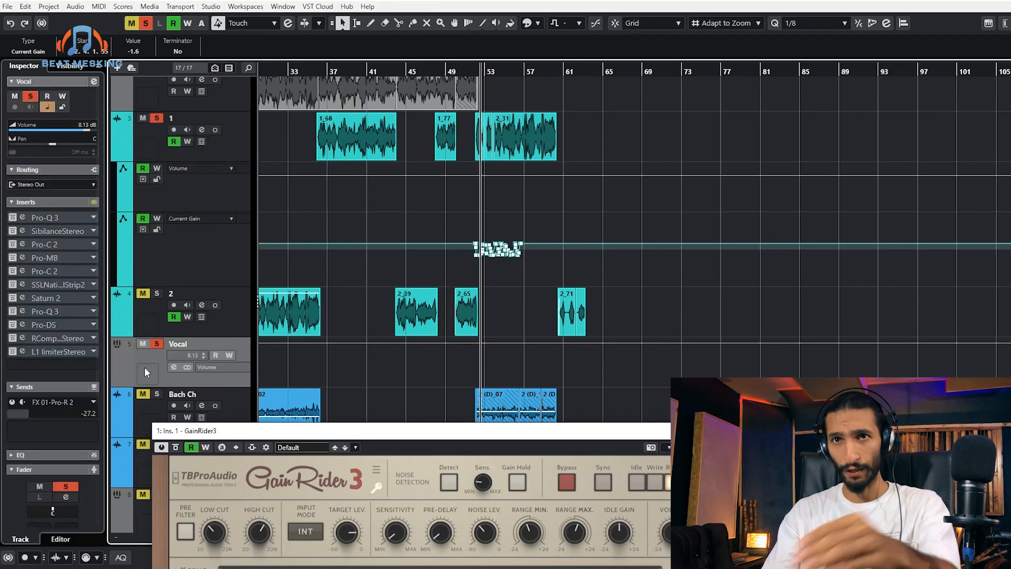
click(144, 146)
Delete all of track 1's Current Gain automation points between bars 52 and 57, and move the playback position to around bar 4
scroll(497, 198, up, 5)
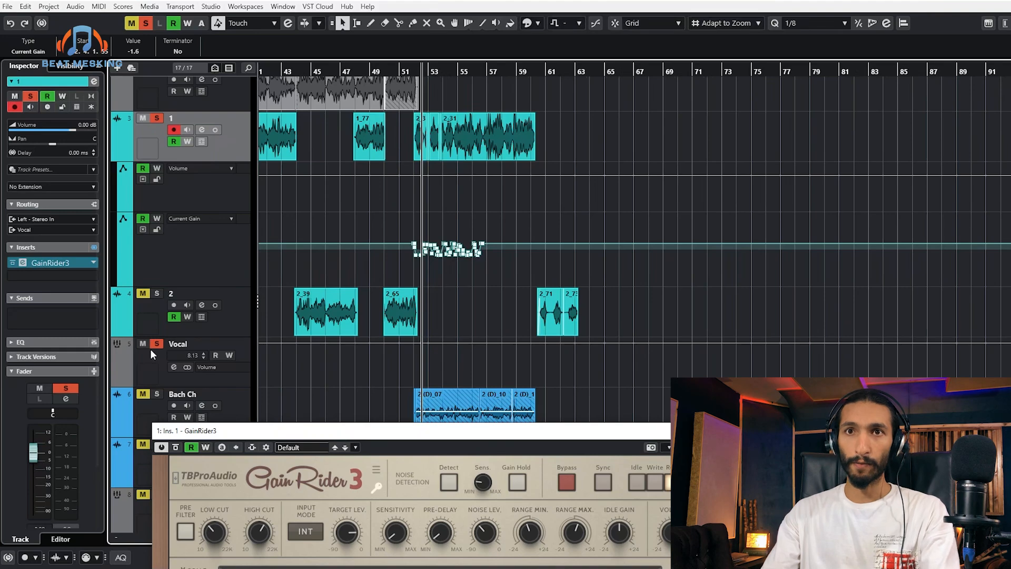
click(141, 373)
drag(538, 225, 391, 266)
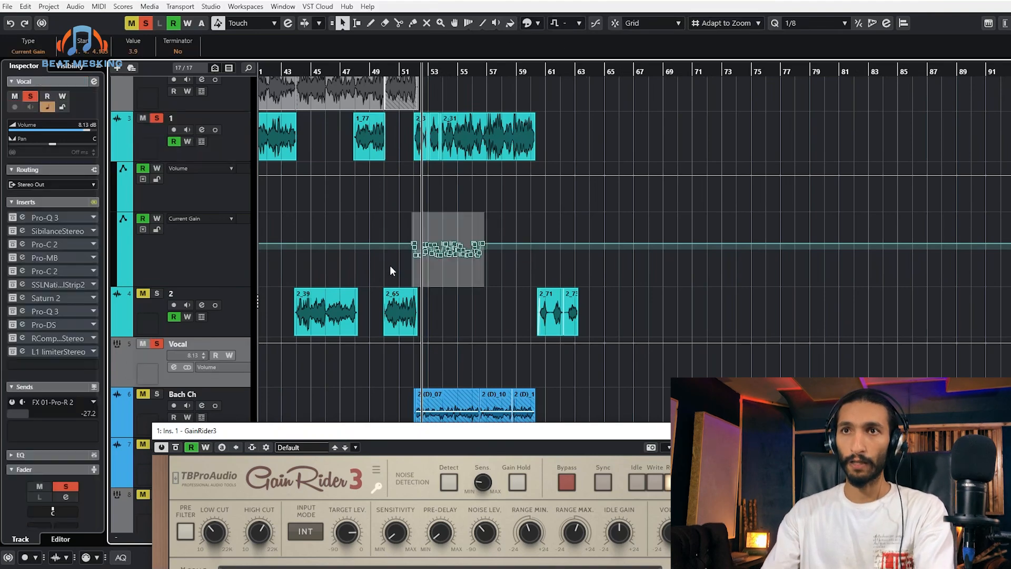
key(Delete)
scroll(611, 210, down, 3)
scroll(610, 210, down, 3)
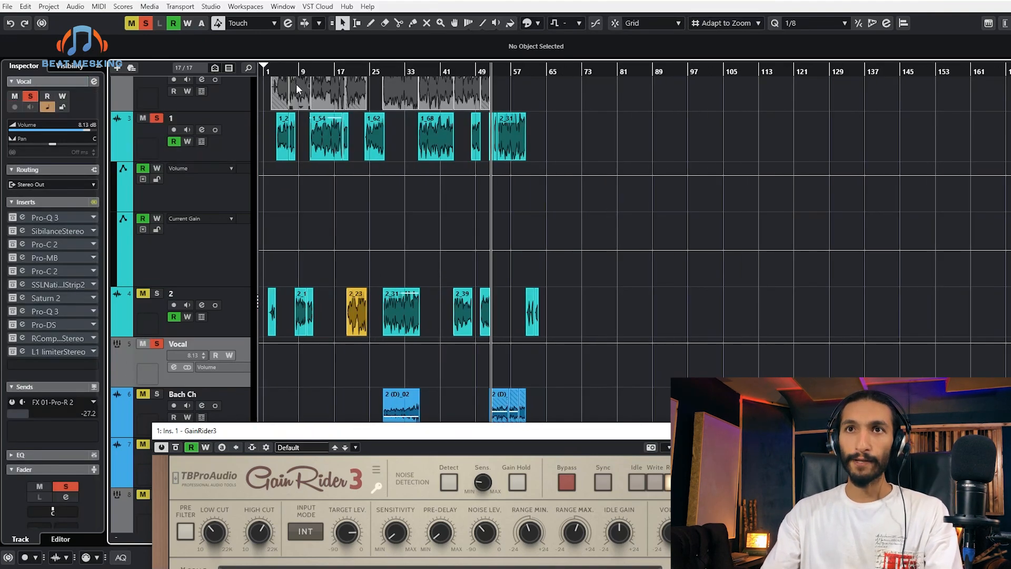
click(282, 72)
Copy GainRider3 from track 1 to the first insert slot of track 2 in the MixConsole
click(146, 142)
key(F3)
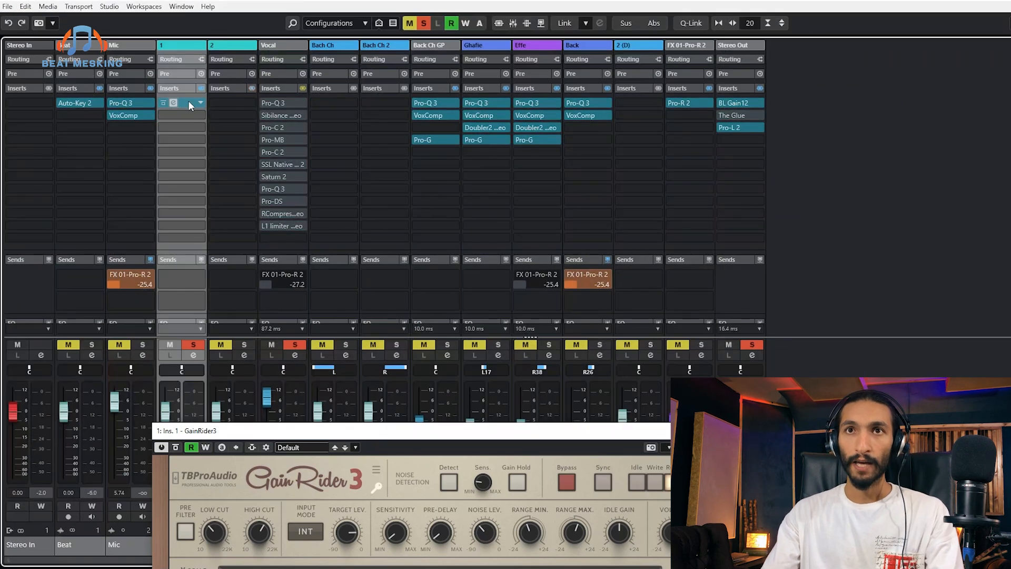
drag(177, 100, 232, 94)
right_click(181, 82)
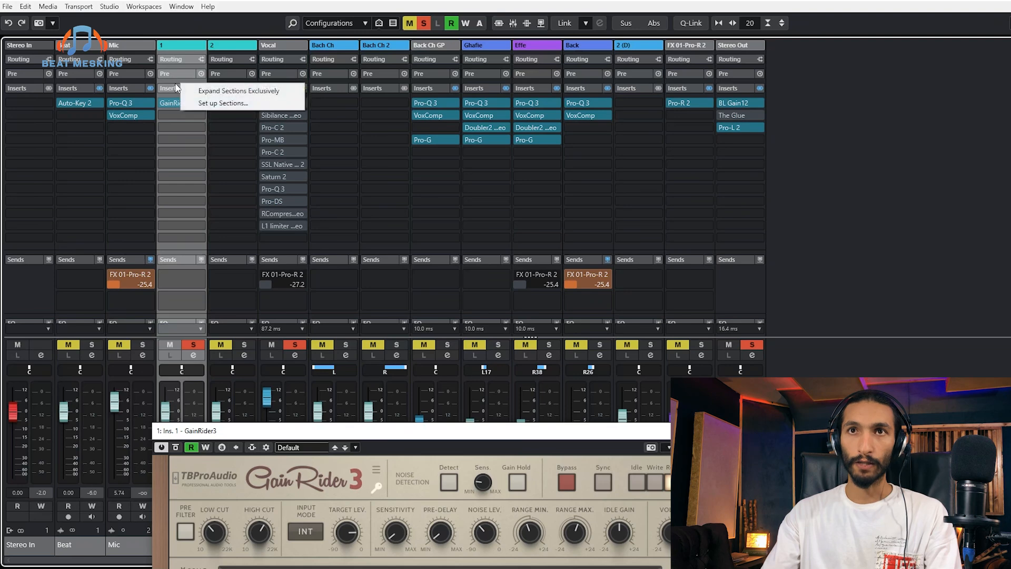
right_click(169, 87)
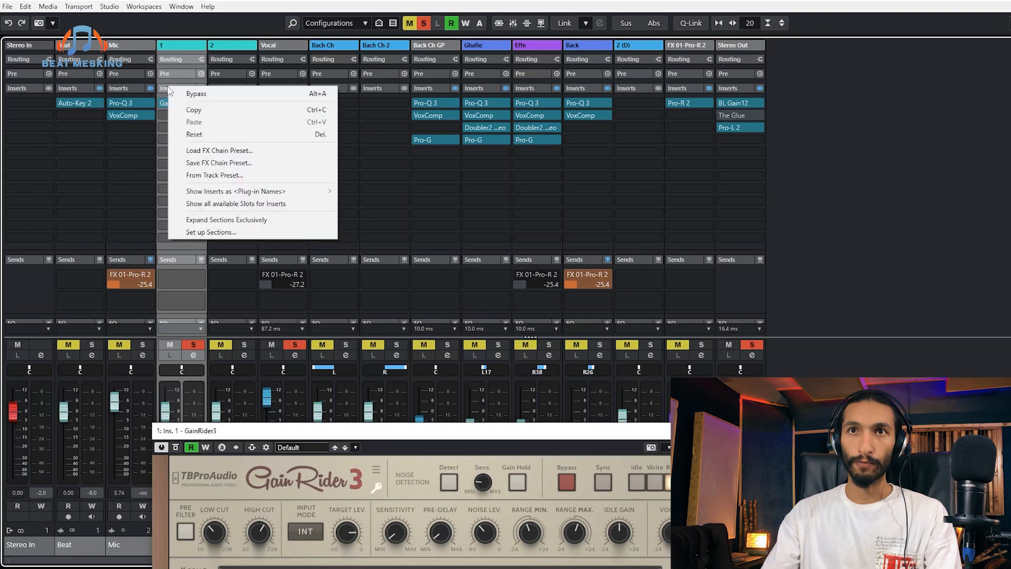
click(203, 79)
right_click(224, 86)
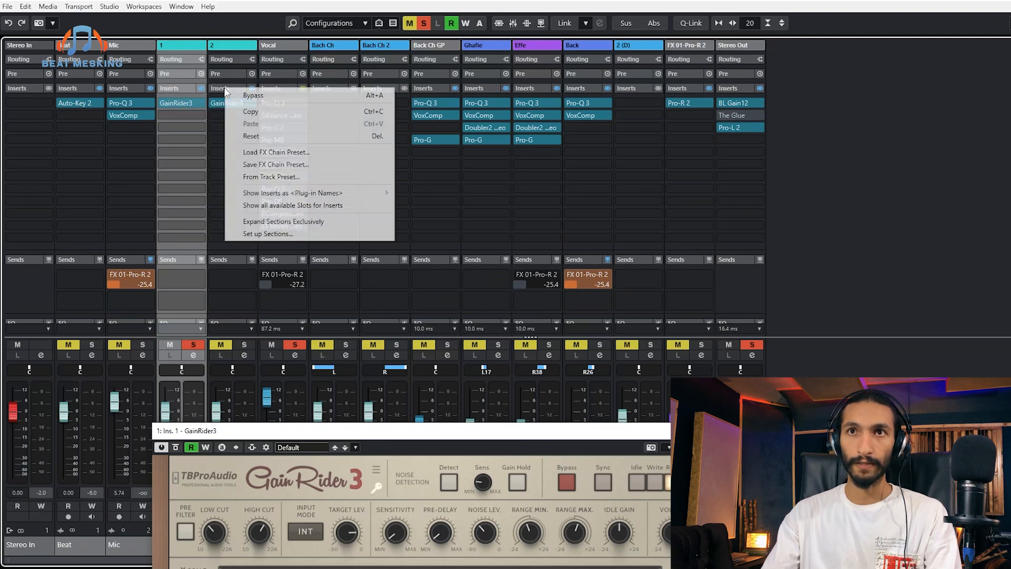
click(253, 71)
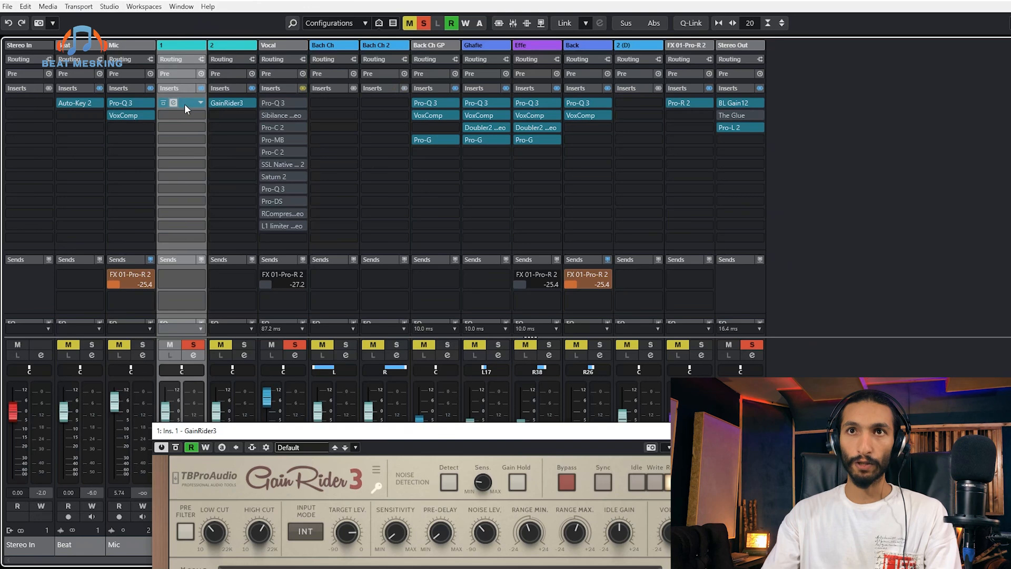
drag(185, 103, 219, 46)
key(Return)
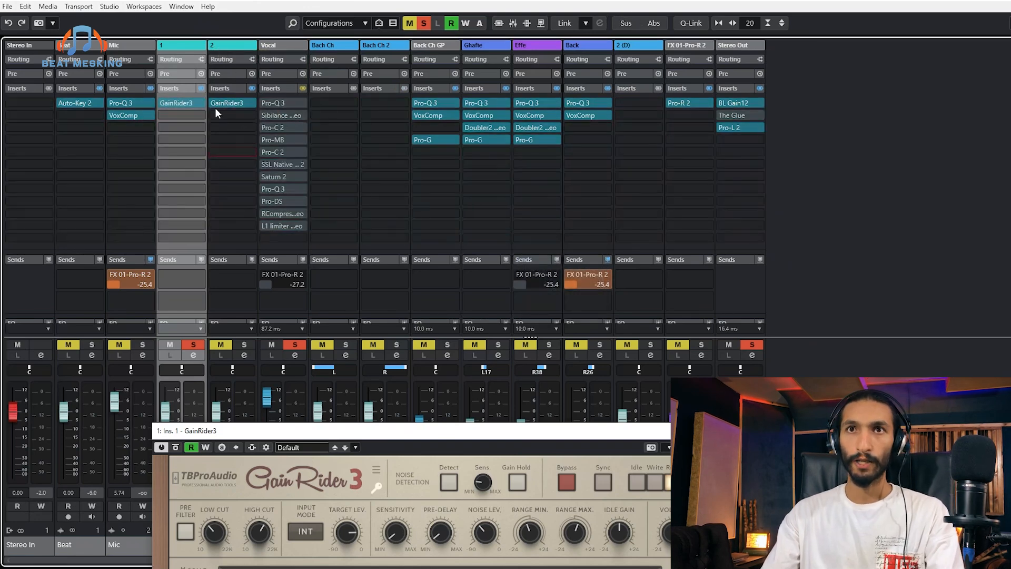
Return to the project view, select track 2 and open its GainRider3 insert
key(F3)
scroll(444, 251, down, 1)
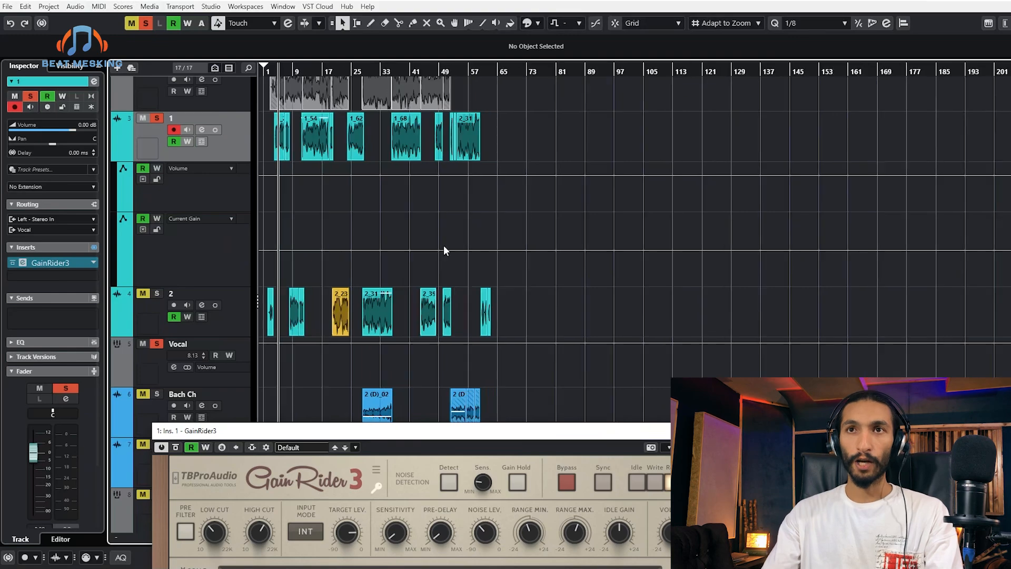
scroll(273, 85, up, 3)
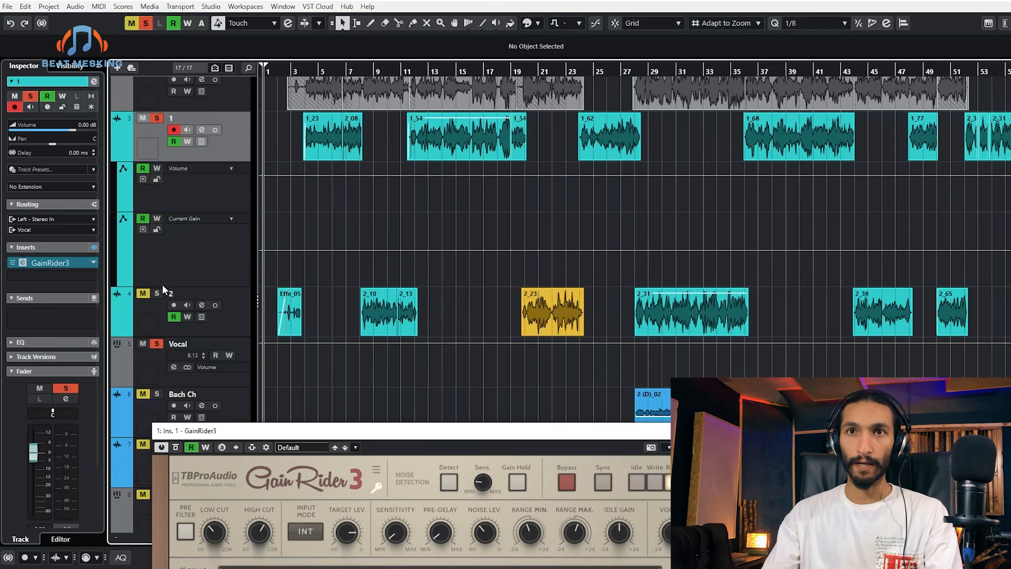
click(147, 308)
click(65, 259)
click(77, 264)
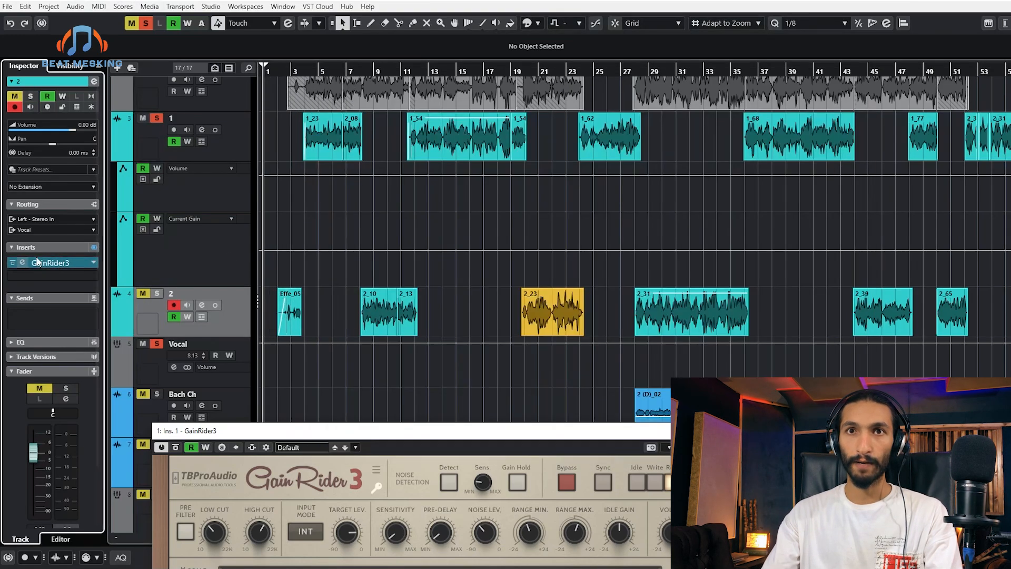
click(50, 265)
click(156, 293)
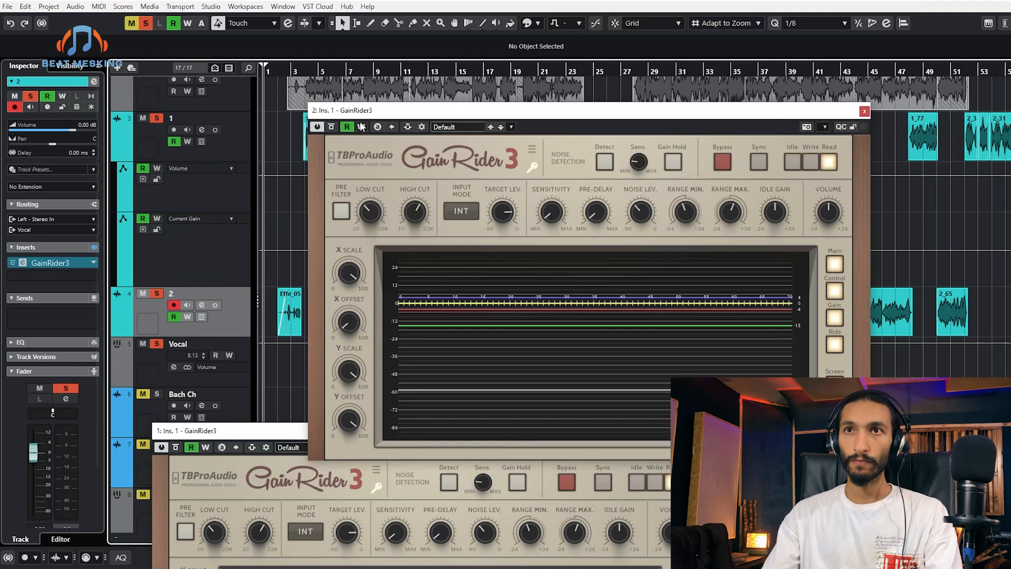
Move the two GainRider3 windows clear of the track list and enable automation writing on vocal tracks 1 and 2
drag(372, 108, 523, 116)
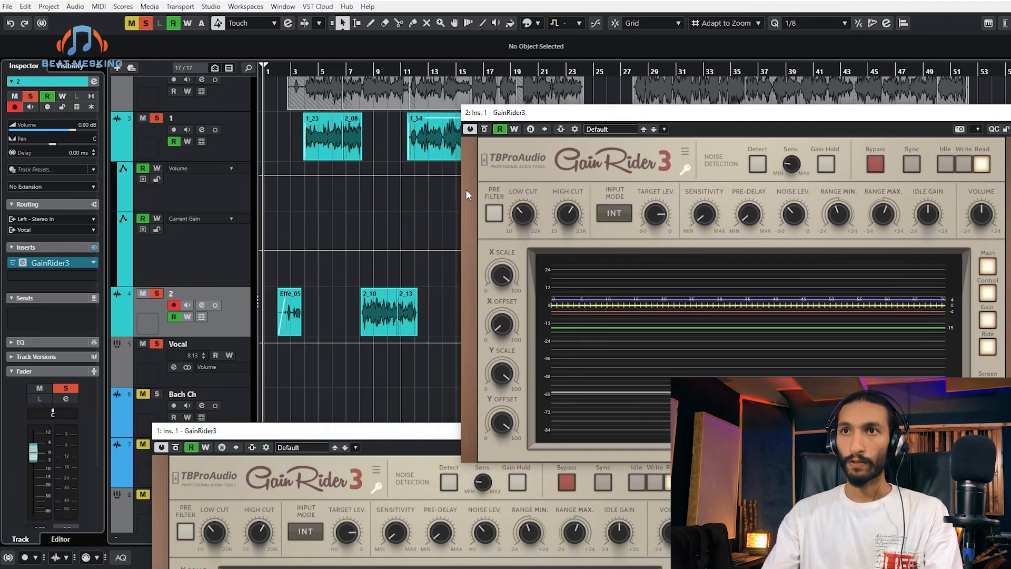
drag(372, 427, 378, 384)
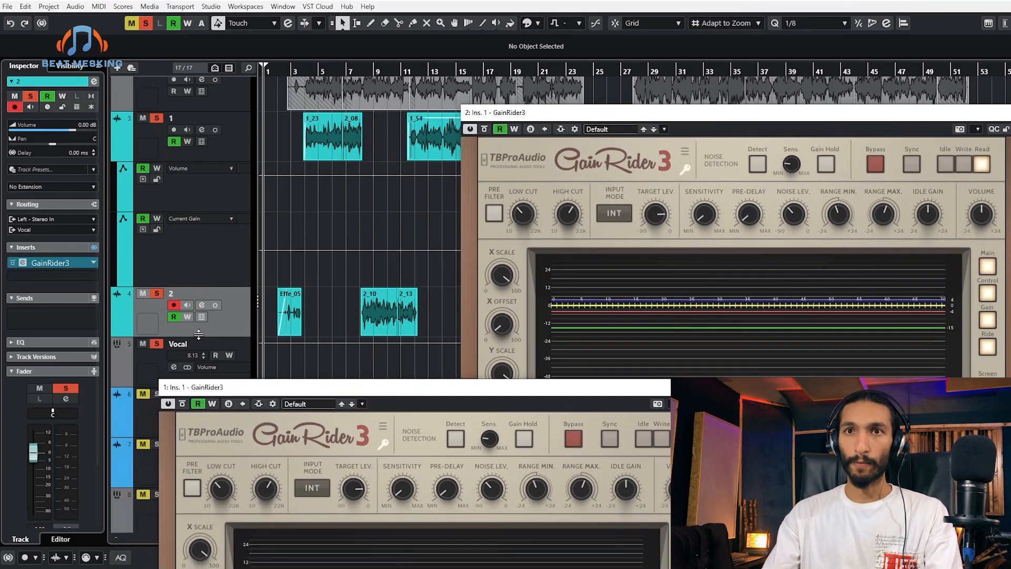
click(187, 317)
click(188, 142)
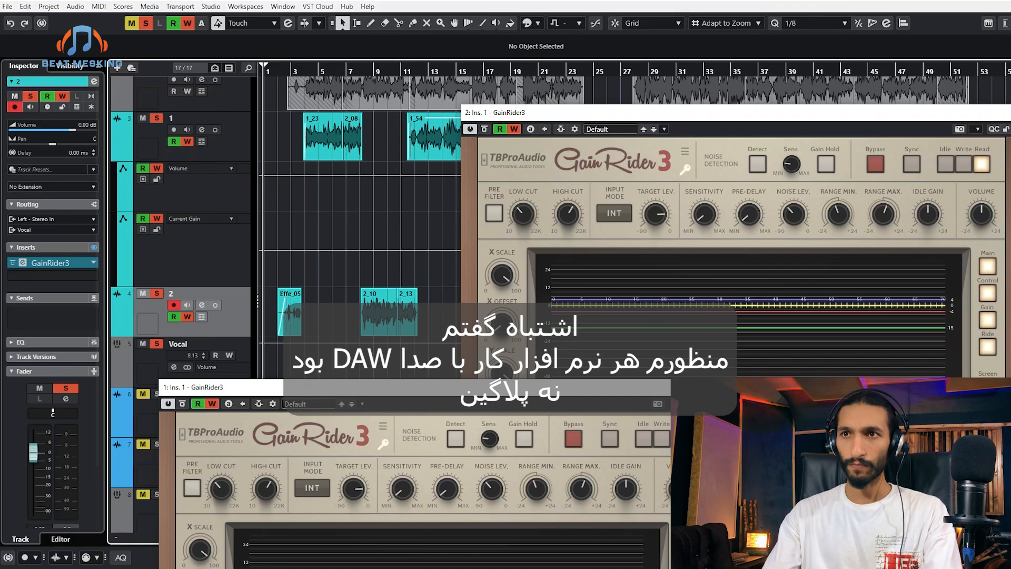
Set the GainRider3 plug-ins of tracks 1 and 2 to Write mode, arranging their windows one above the other
drag(645, 393, 842, 232)
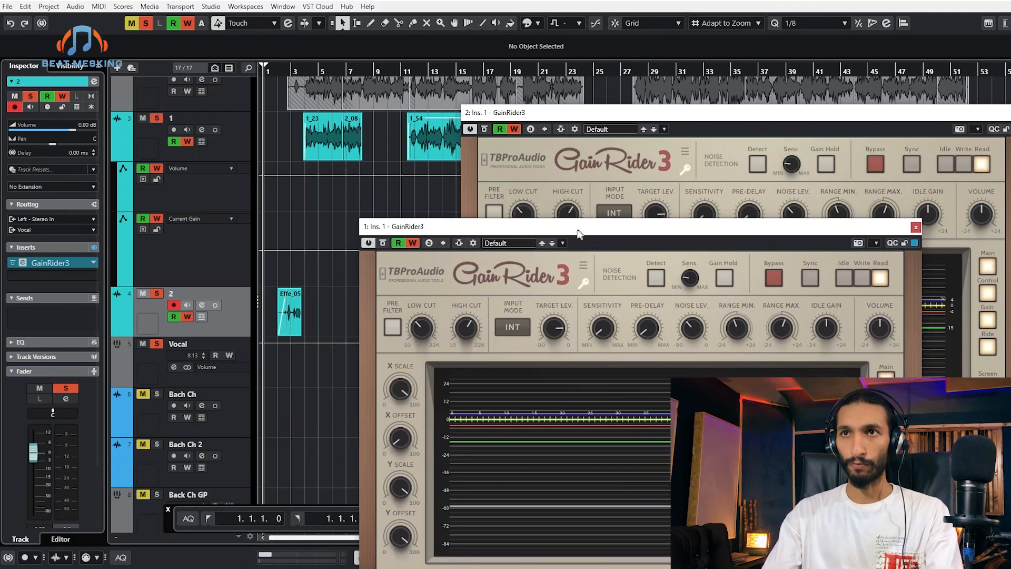
drag(580, 232, 525, 232)
click(812, 280)
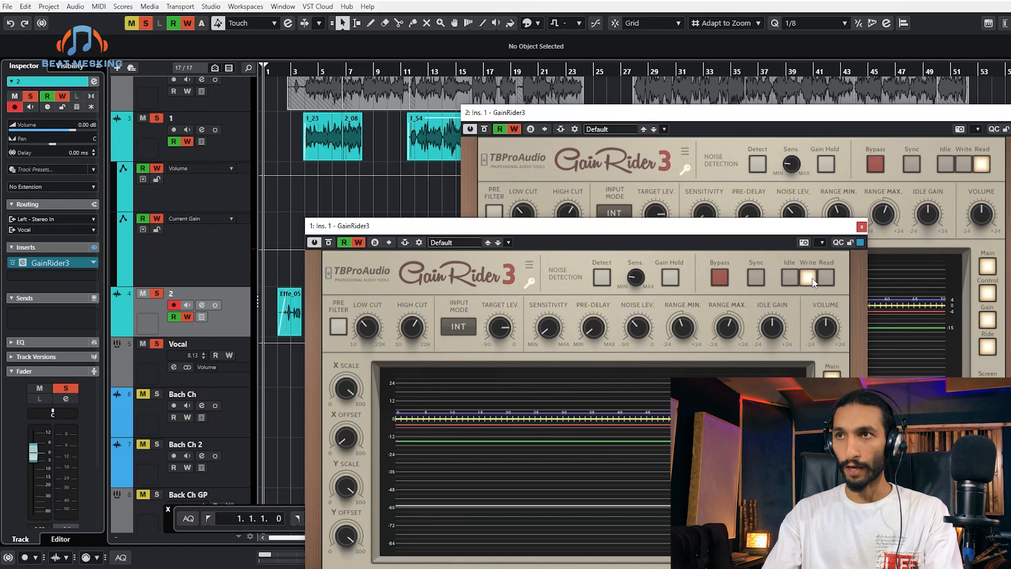
click(965, 169)
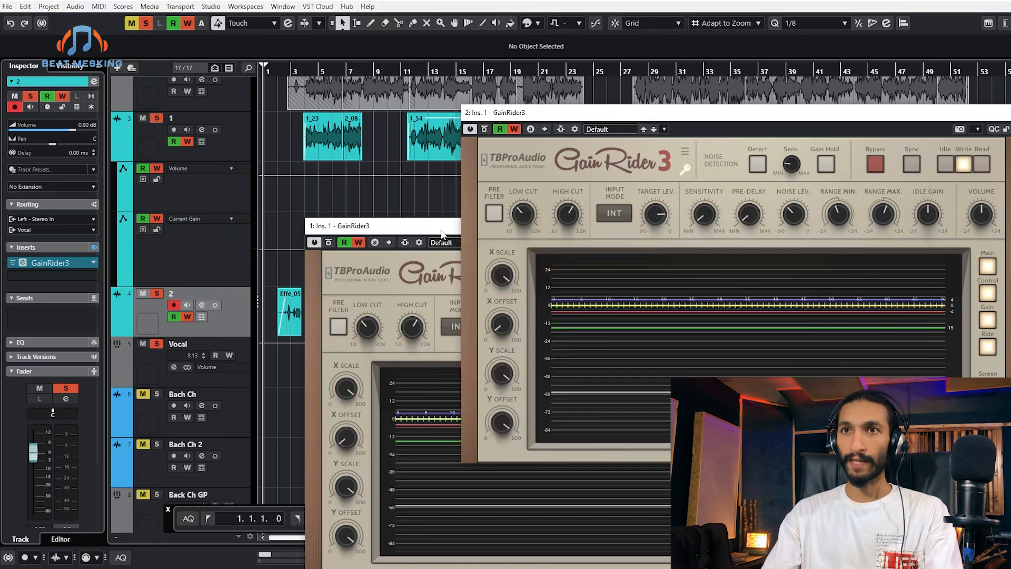
drag(441, 234, 583, 320)
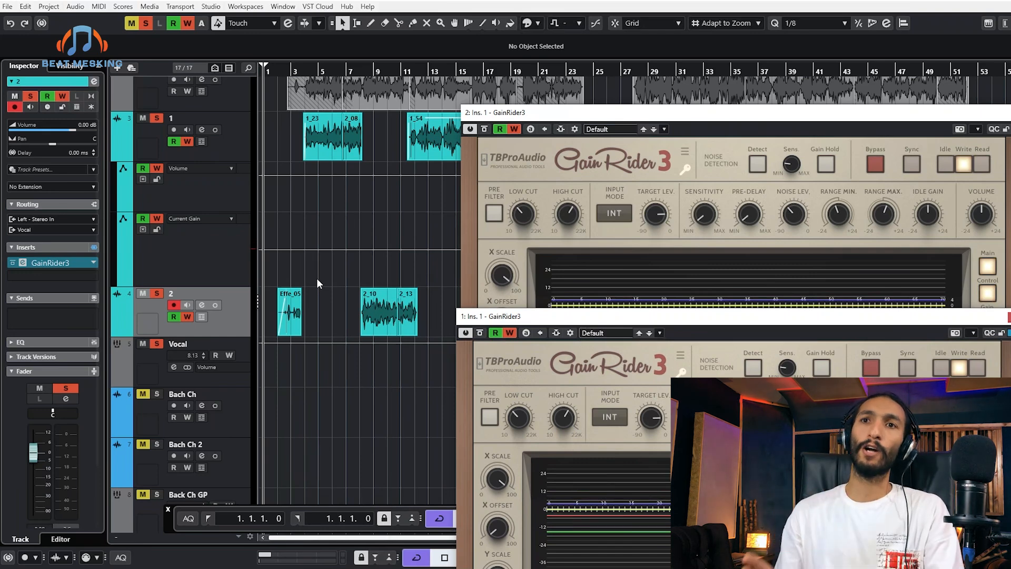
Deactivate solo on all tracks and set the playback position to the start of the project at bar 1
key(space)
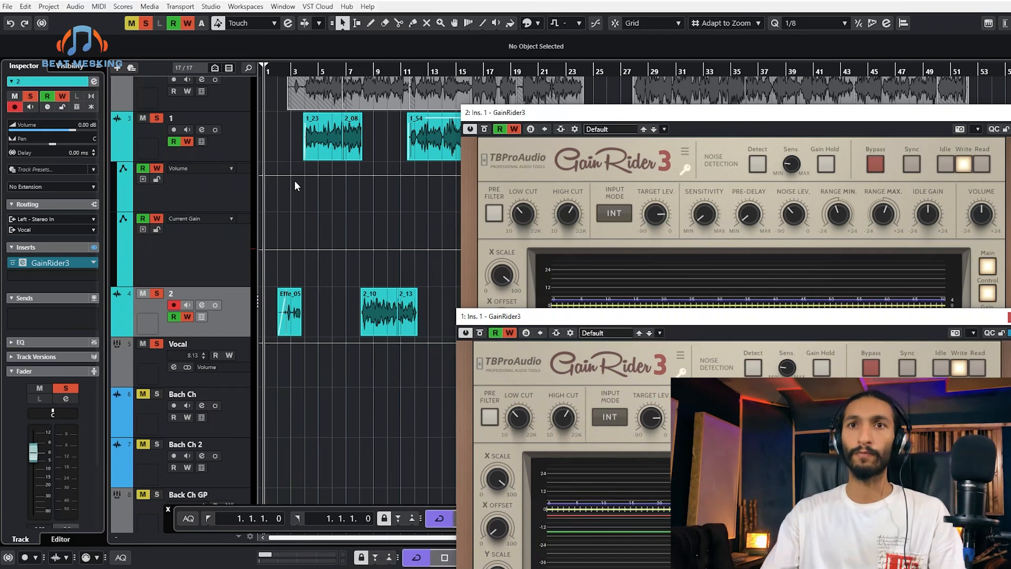
key(space)
click(146, 24)
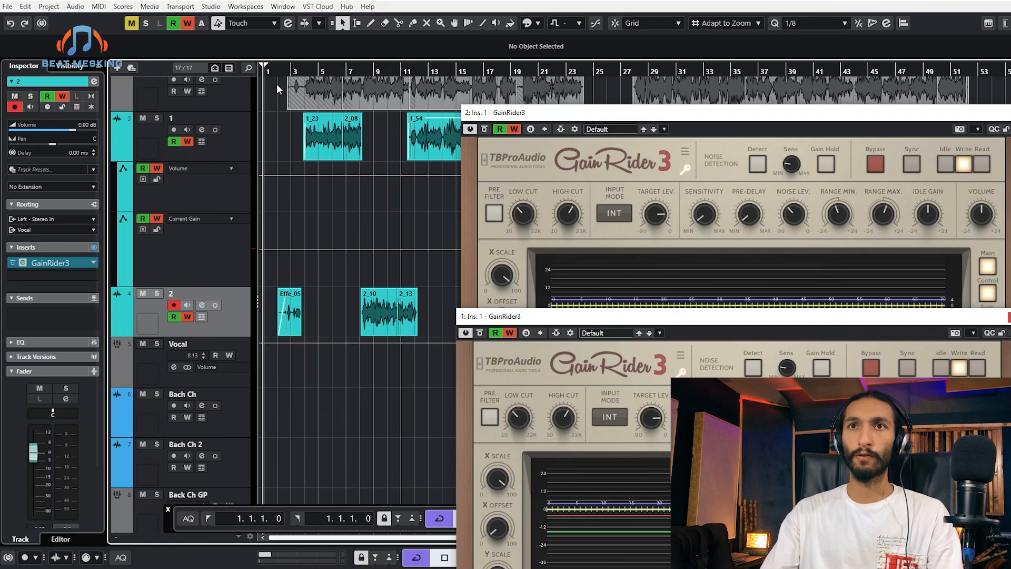
click(269, 70)
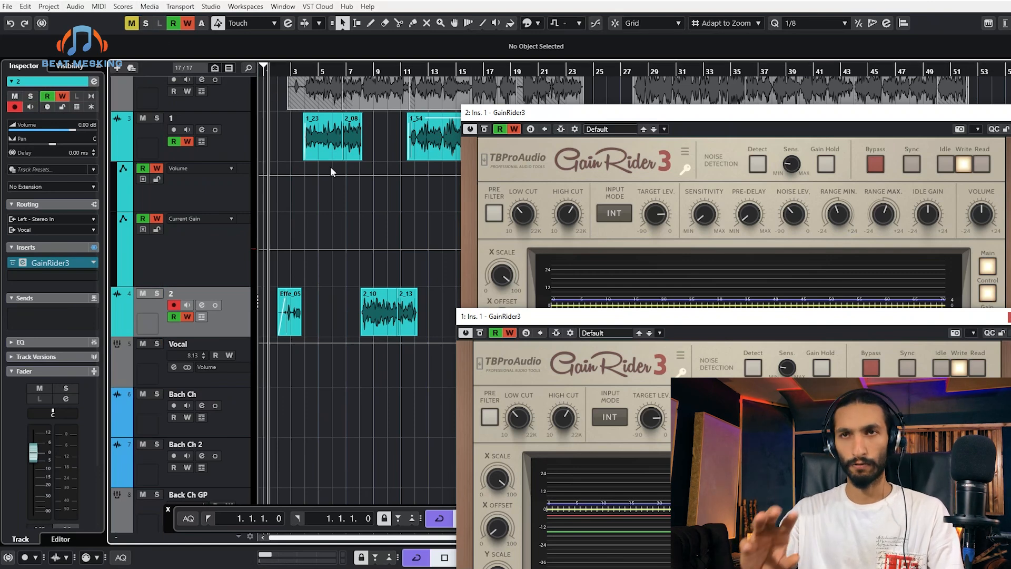
Play the whole song from the start to write Current Gain automation on vocal tracks 1 and 2, following both automation lanes
key(space)
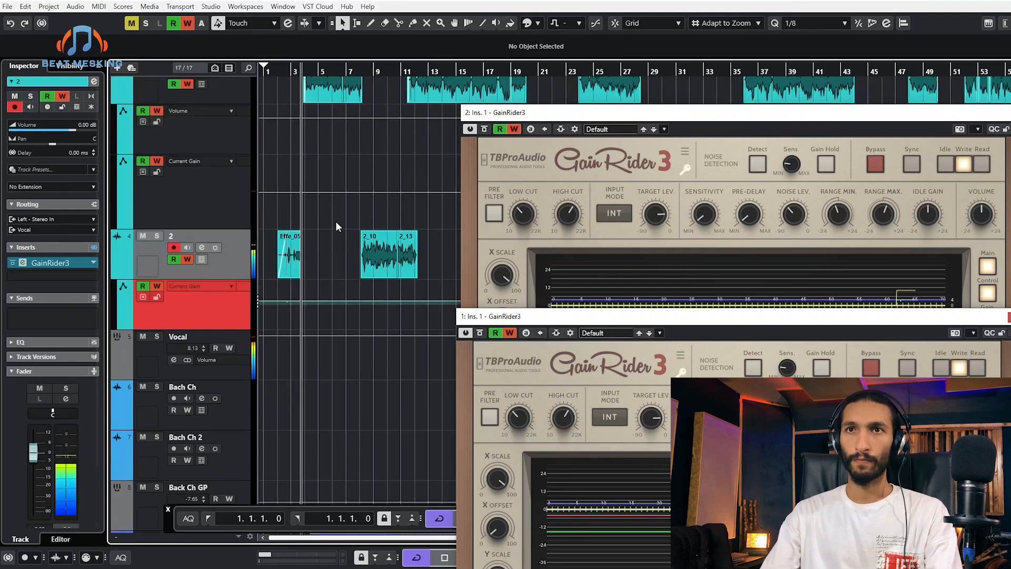
scroll(339, 224, up, 3)
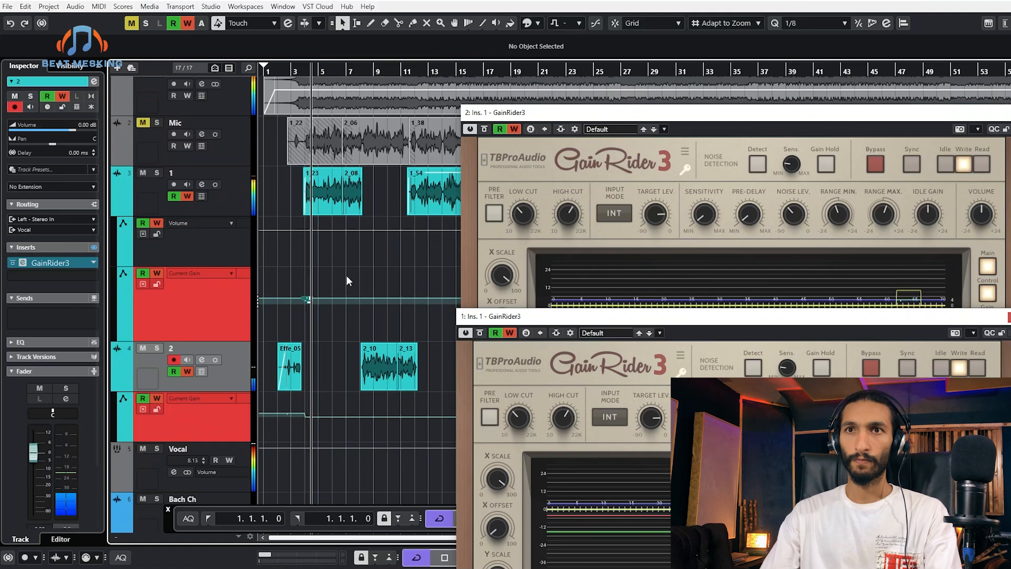
scroll(347, 276, up, 3)
scroll(355, 276, down, 2)
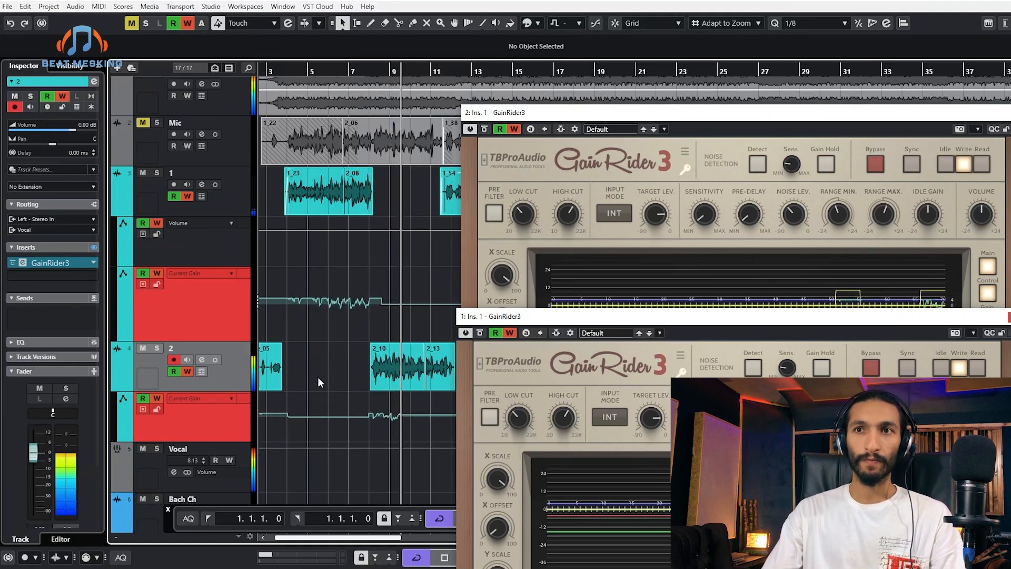
scroll(318, 377, down, 2)
scroll(421, 390, up, 3)
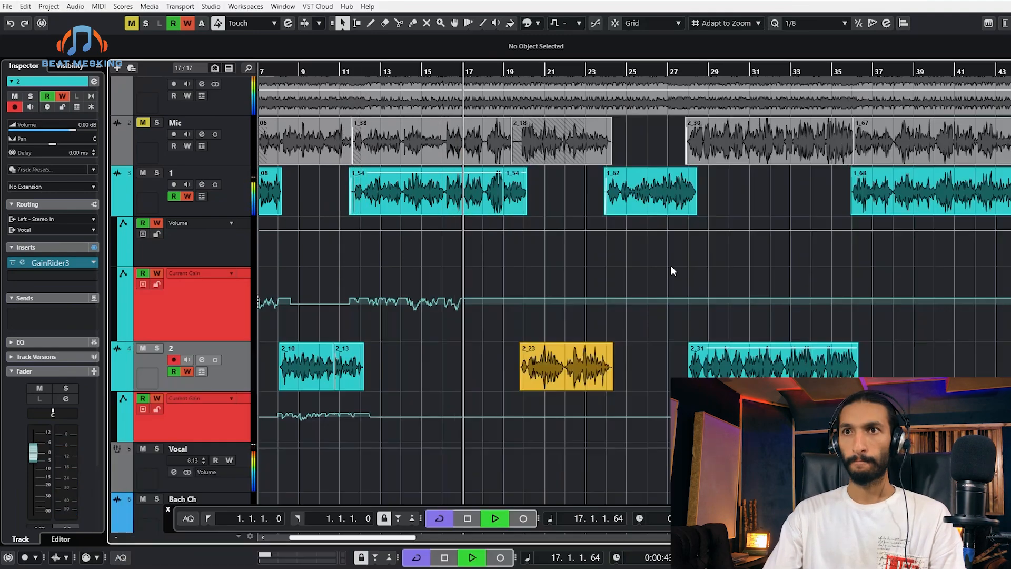
key(h)
key(shift+f)
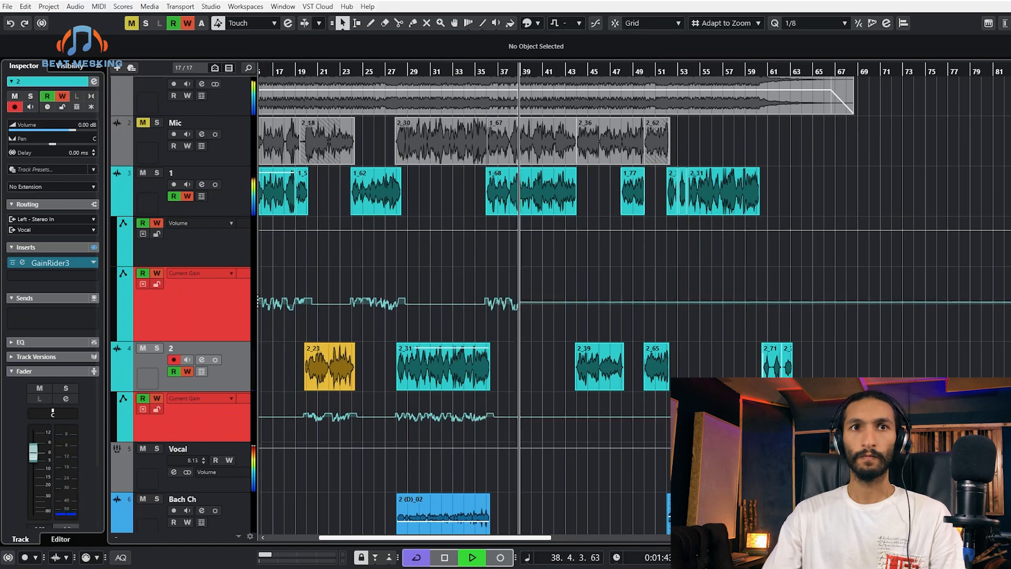
key(space)
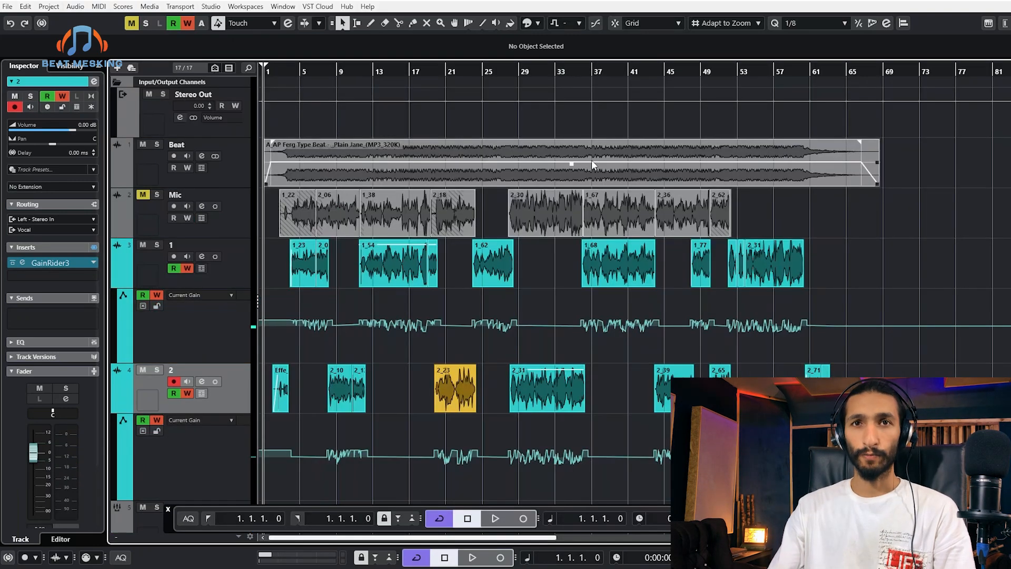
Turn off automation writing on tracks 1 and 2, put both GainRider3 plug-ins in Read mode and close their windows
click(187, 268)
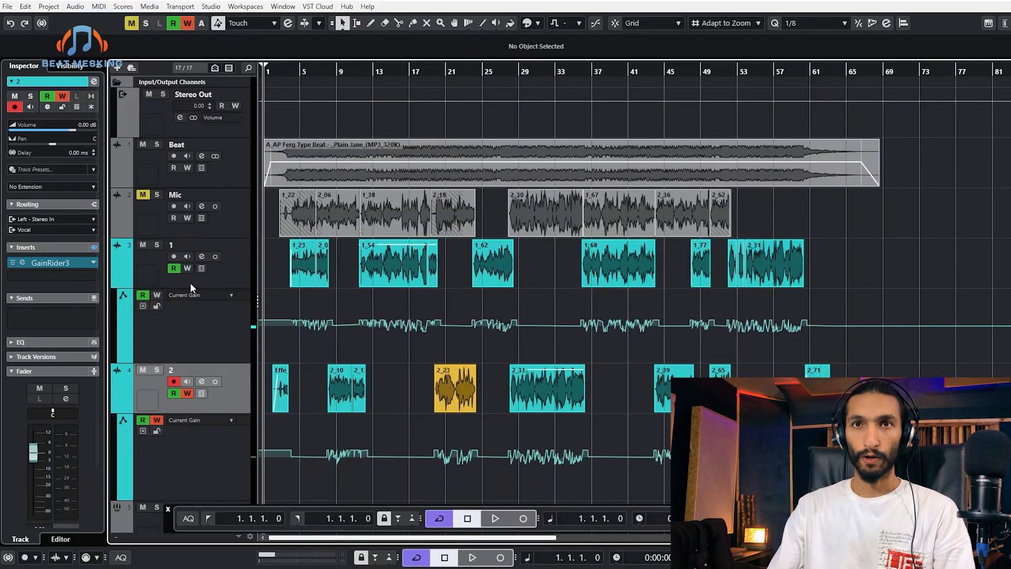
click(187, 393)
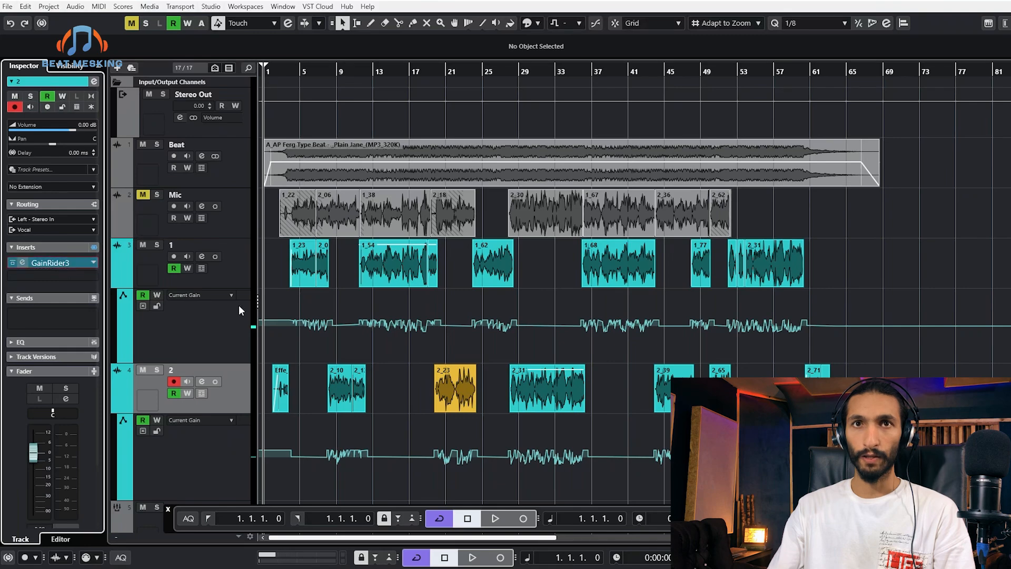
click(62, 262)
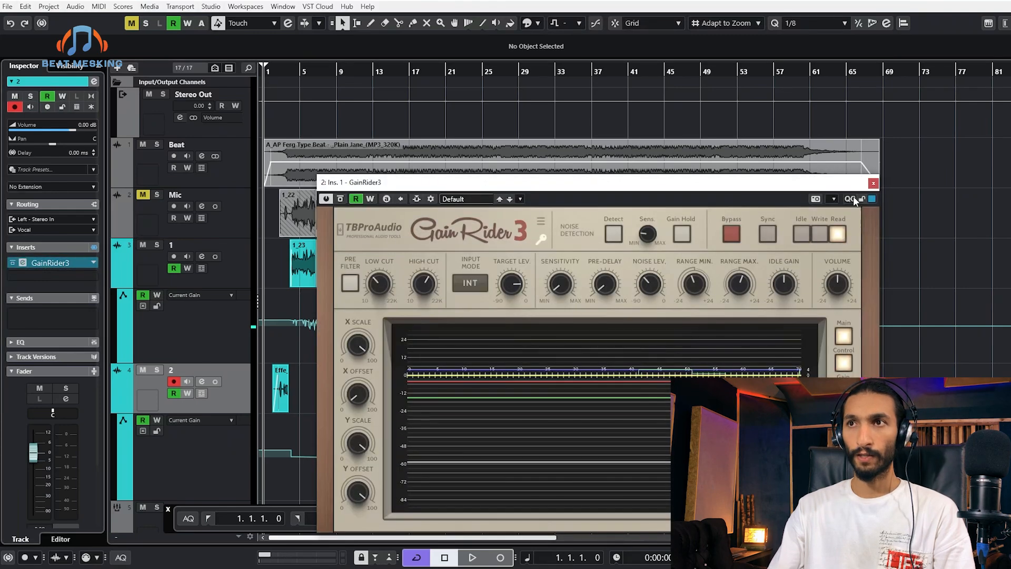
click(874, 182)
click(215, 268)
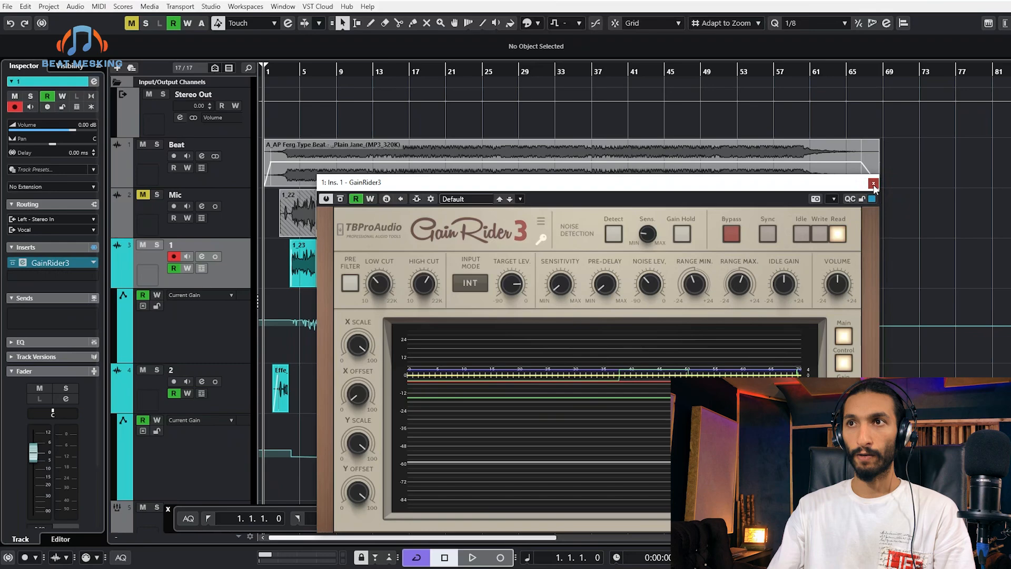
click(873, 183)
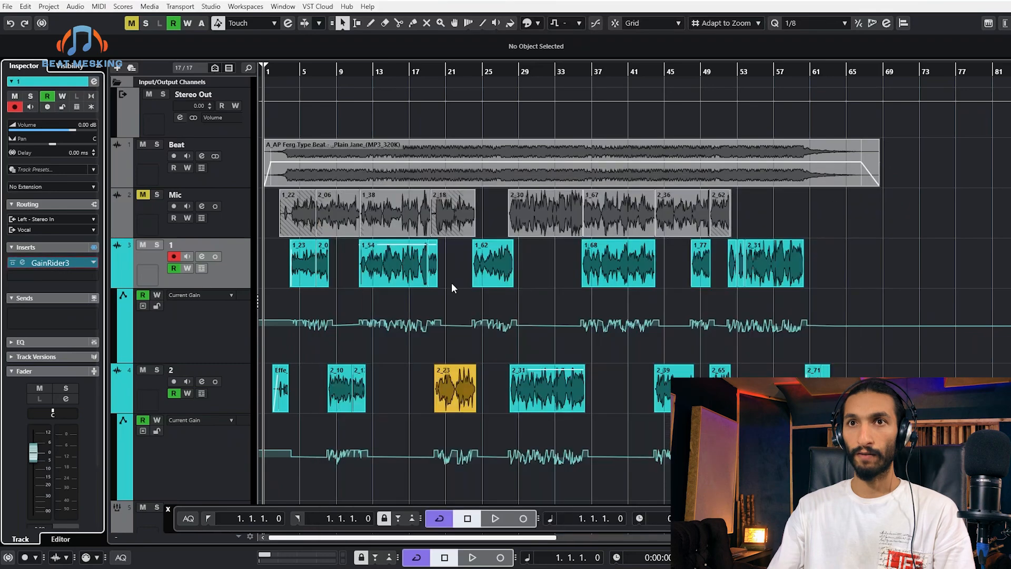
Move the playback position to around bar 11 and examine track 1's written Current Gain automation against its vocal clips
drag(361, 73, 357, 75)
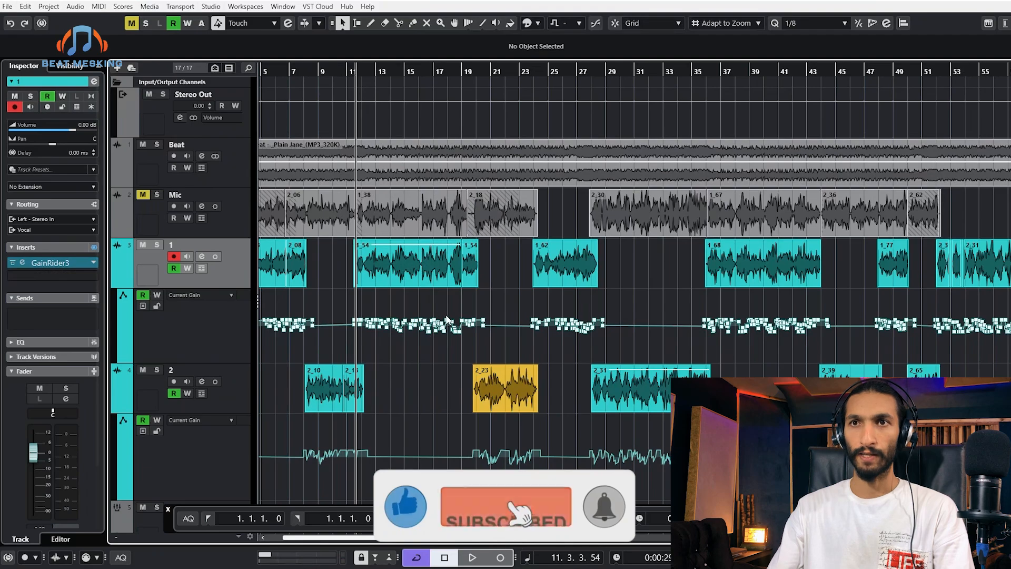
scroll(458, 329, down, 1)
scroll(608, 329, up, 2)
scroll(664, 338, up, 2)
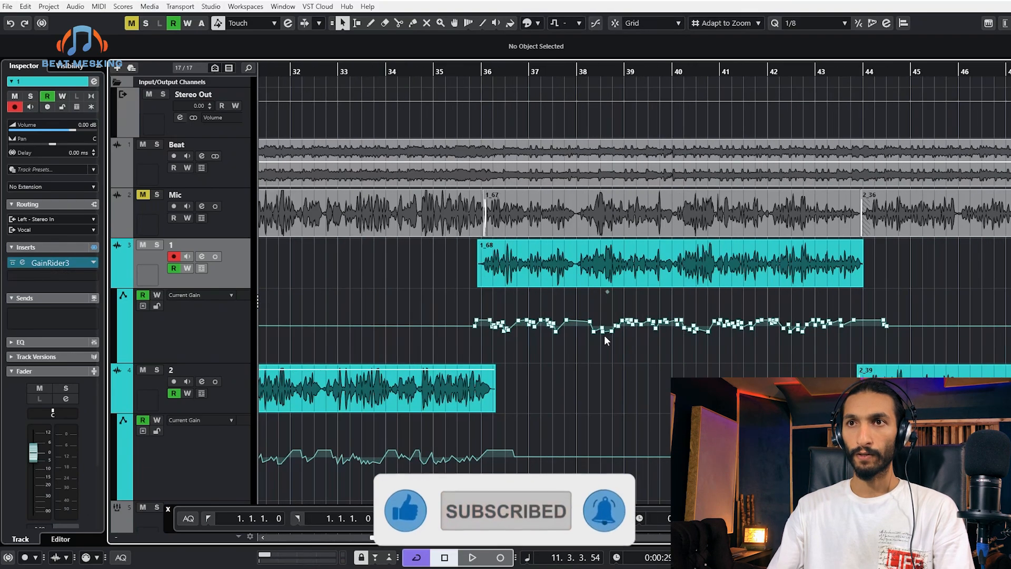
scroll(543, 338, down, 4)
scroll(543, 340, up, 3)
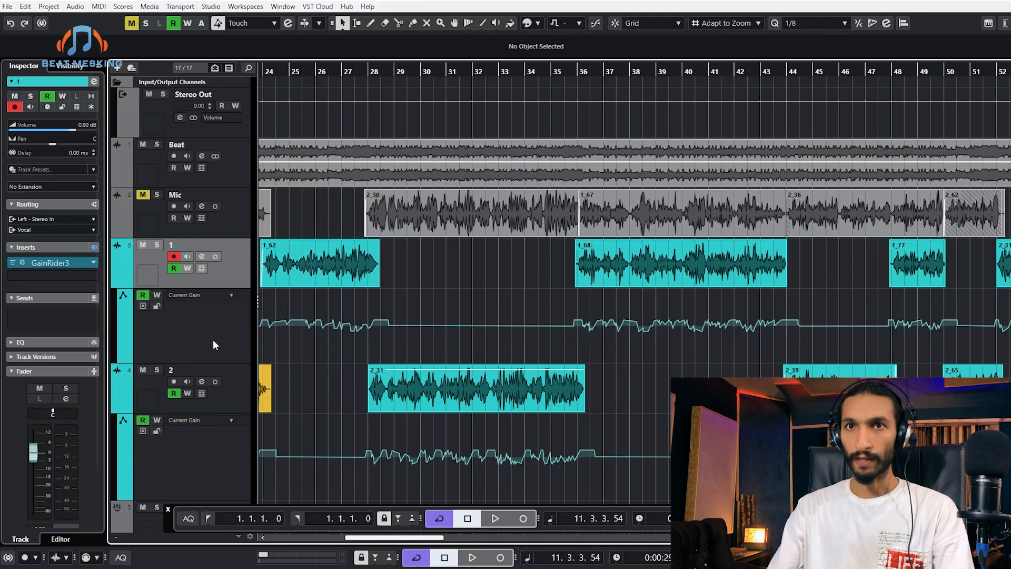
Adjust the height of track 1's Current Gain lane and examine its automation across the whole song
drag(230, 363, 227, 448)
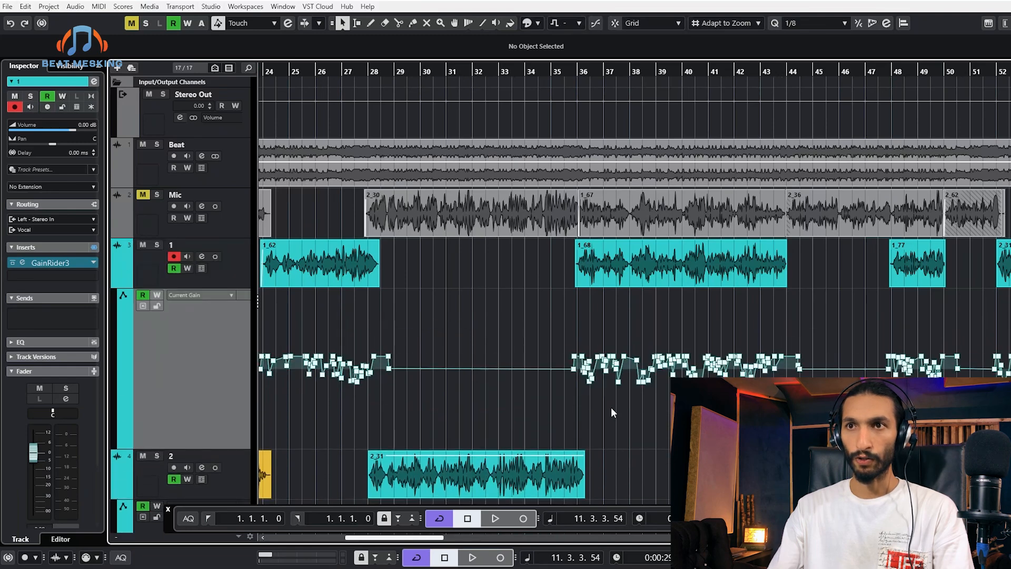
scroll(637, 312, down, 2)
scroll(385, 267, down, 3)
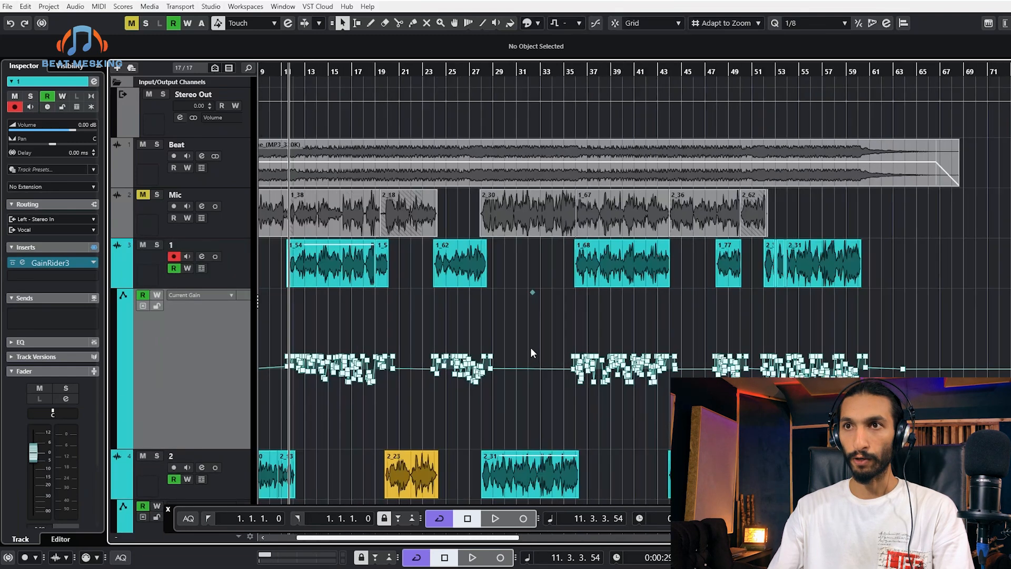
scroll(385, 268, down, 3)
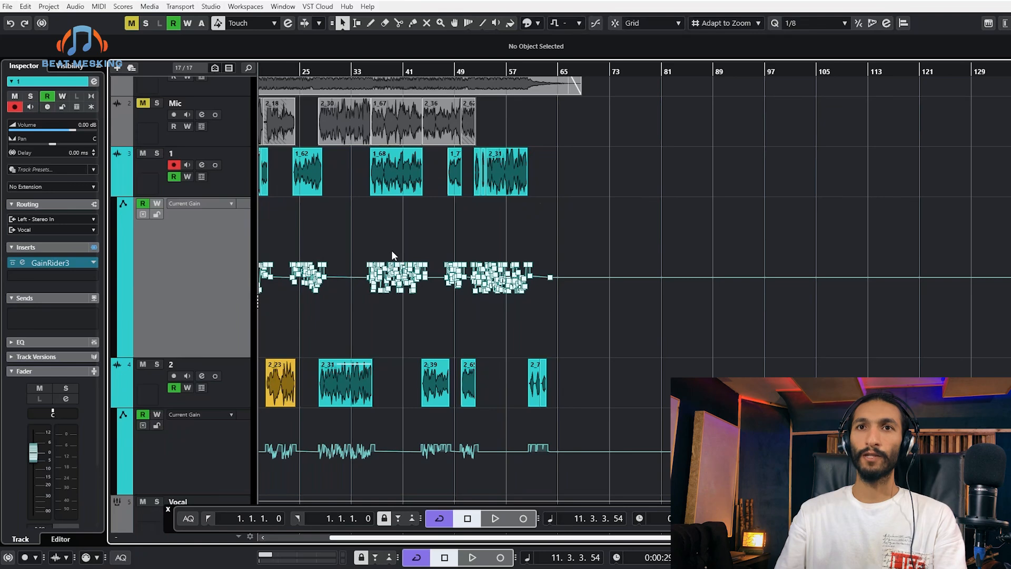
scroll(552, 248, down, 3)
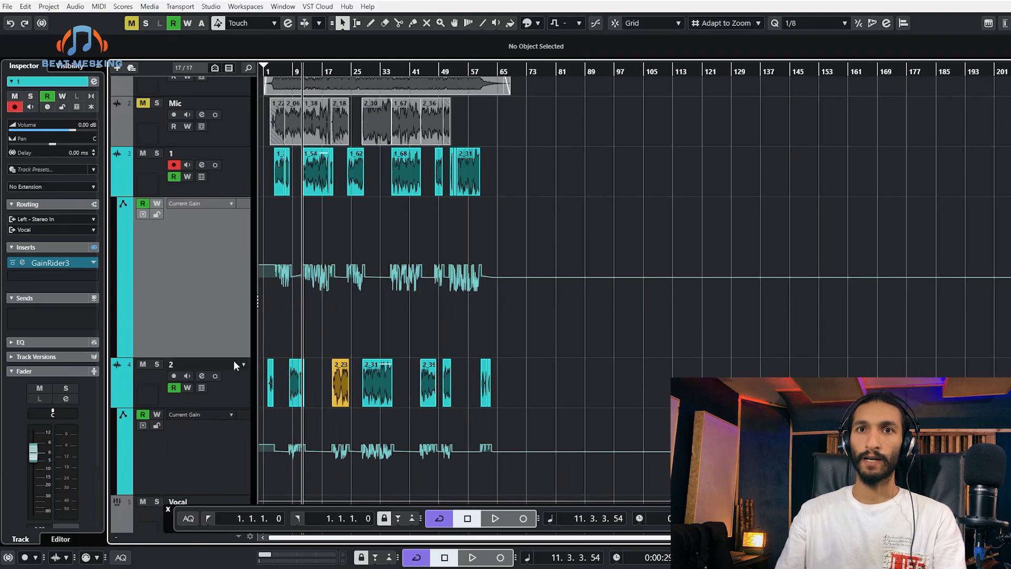
drag(236, 358, 239, 305)
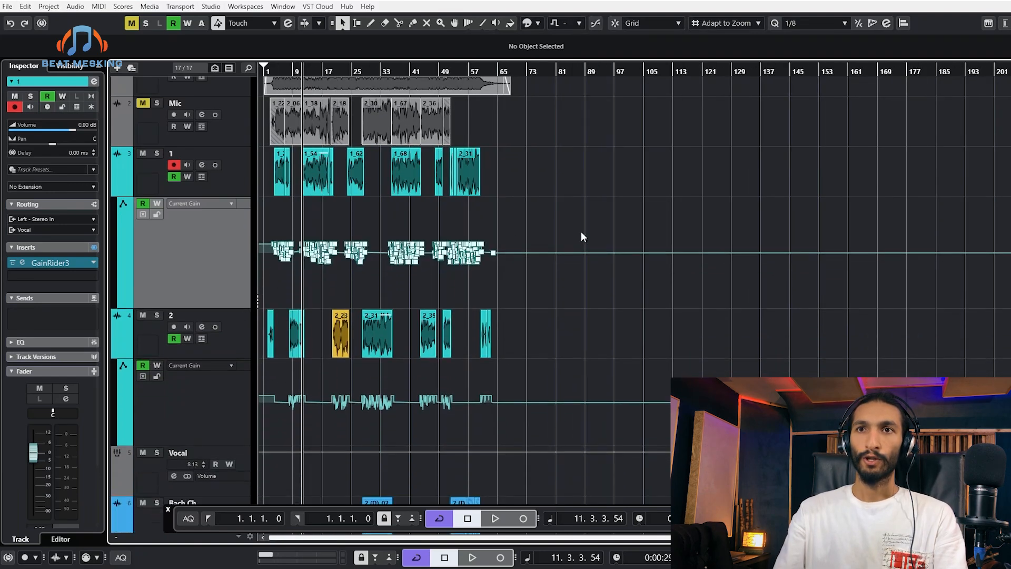
Select all automation points in track 1's Current Gain lane
right_click(200, 238)
click(224, 255)
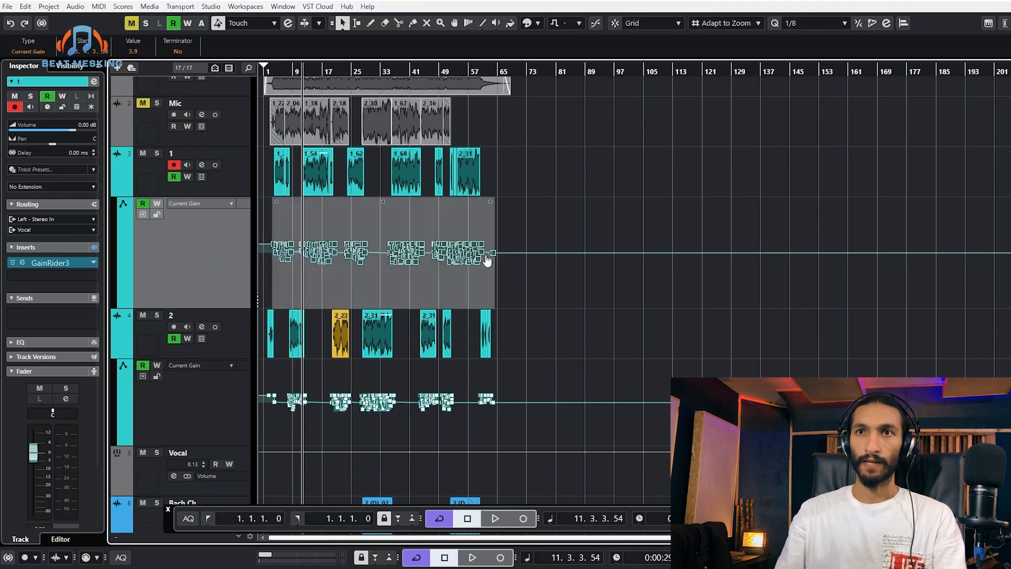
drag(594, 220, 215, 293)
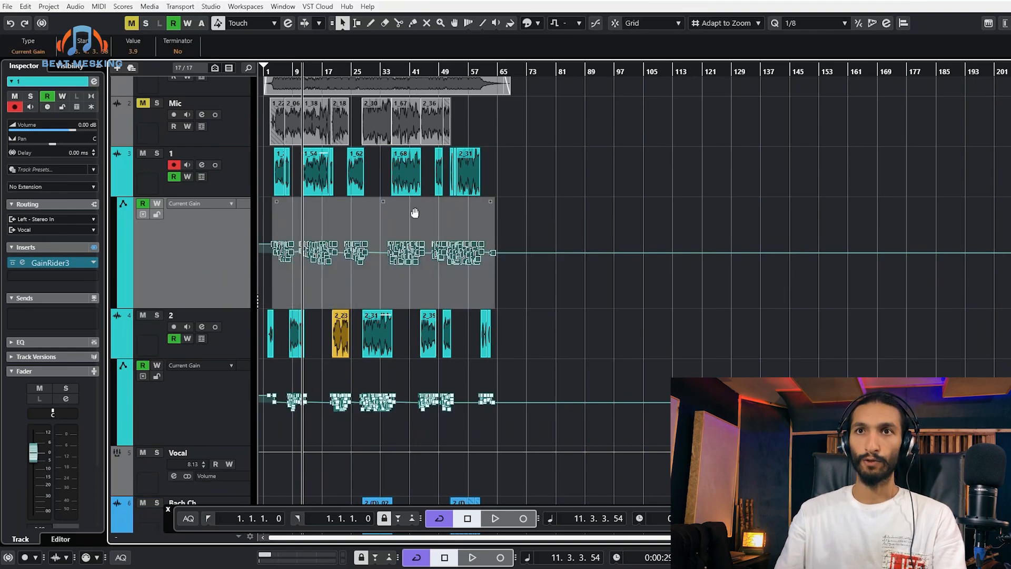
Examine track 1's selected Current Gain automation points up close between about bars 50 and 59
scroll(404, 230, up, 8)
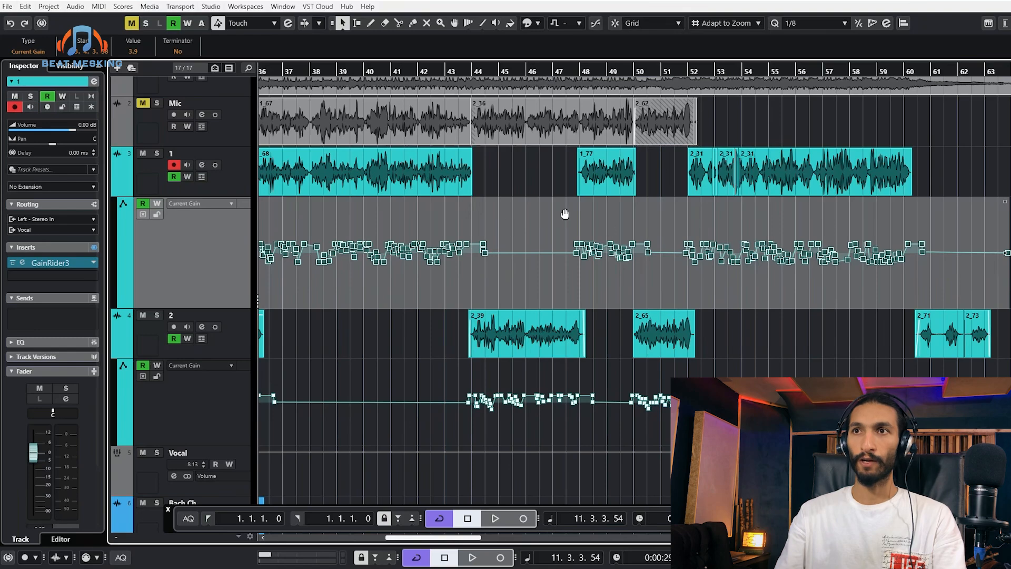
scroll(862, 231, up, 4)
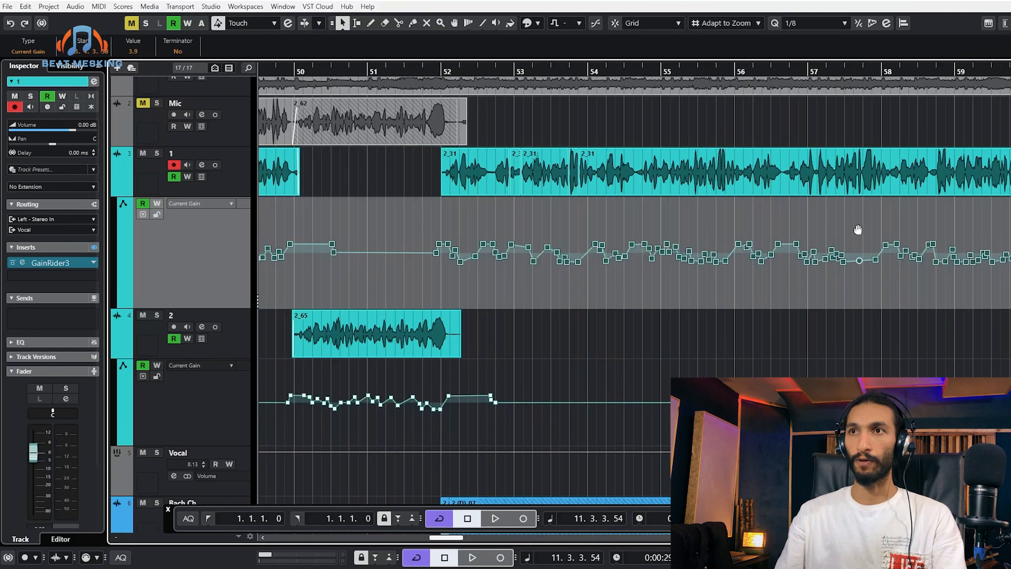
scroll(858, 229, up, 1)
scroll(727, 221, down, 3)
scroll(768, 231, up, 5)
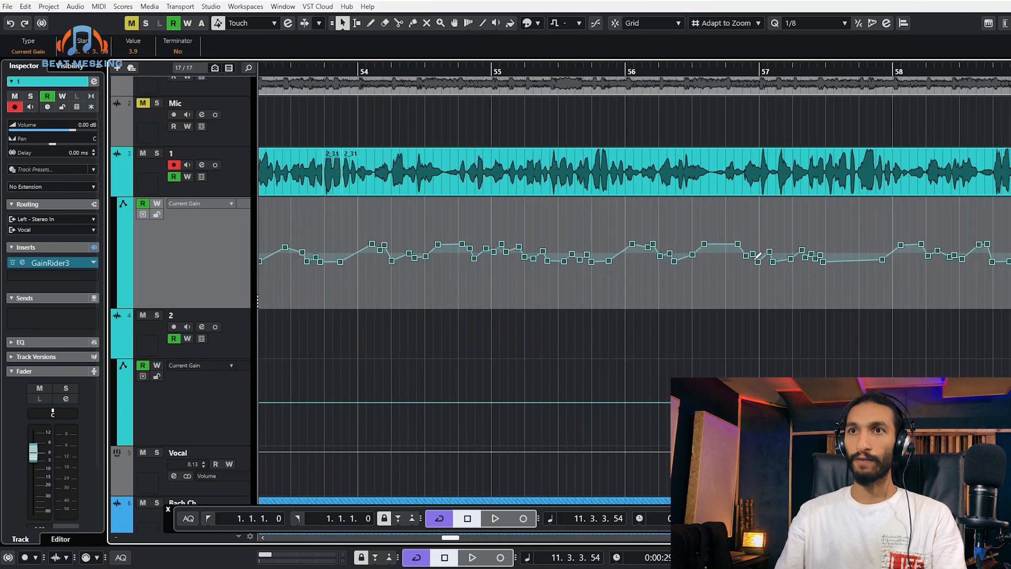
scroll(561, 223, down, 2)
scroll(885, 253, up, 5)
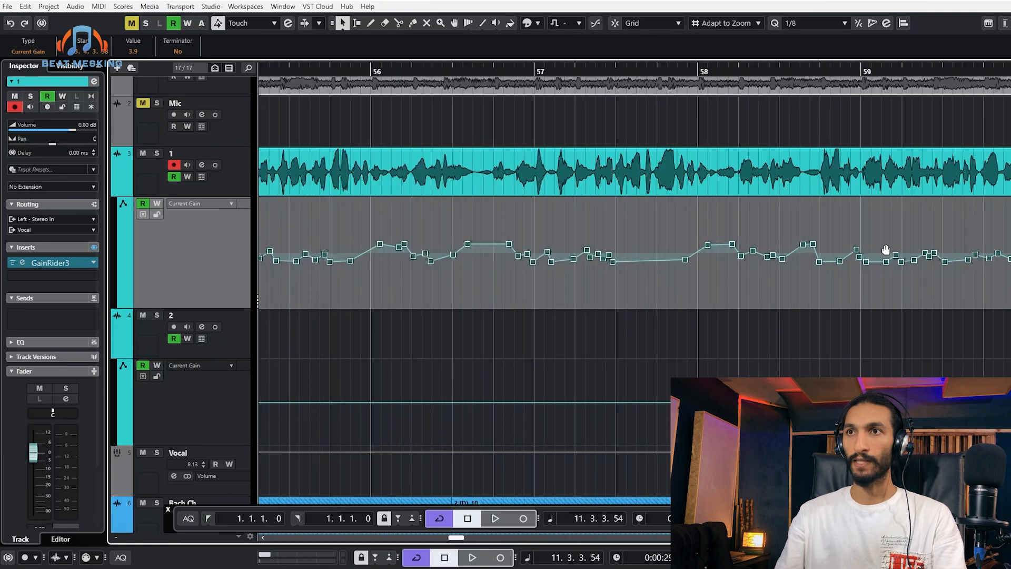
Examine track 1's Current Gain points against the vocal waveform around bars 54 to 60 and up close near bar 42
scroll(747, 211, up, 3)
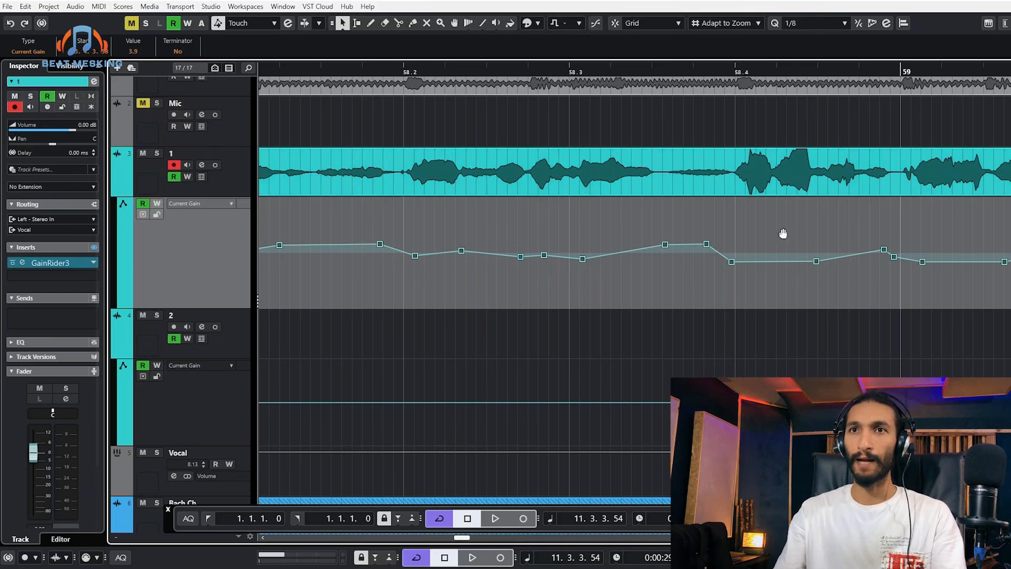
scroll(661, 241, down, 2)
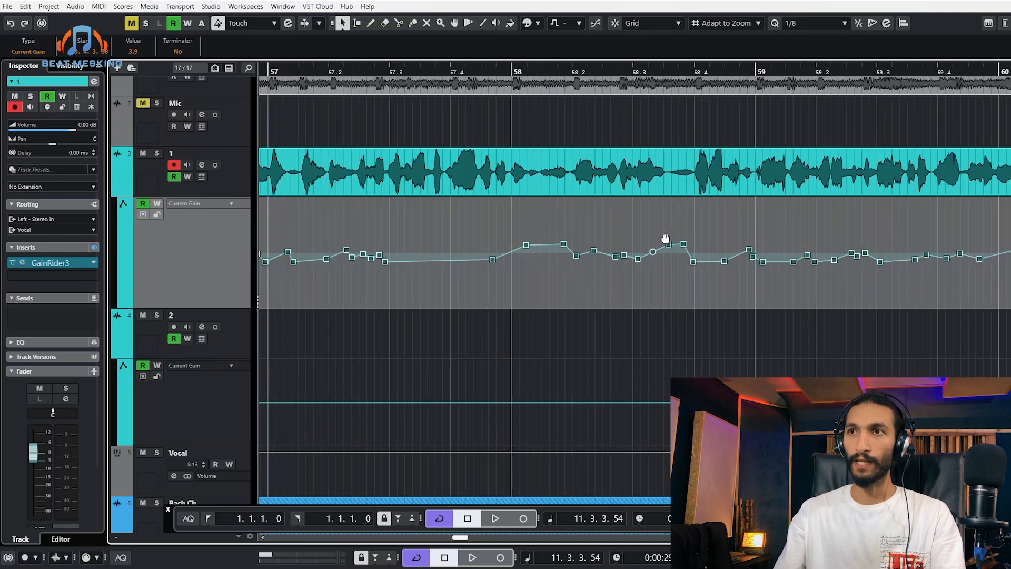
scroll(751, 233, down, 2)
scroll(458, 251, up, 2)
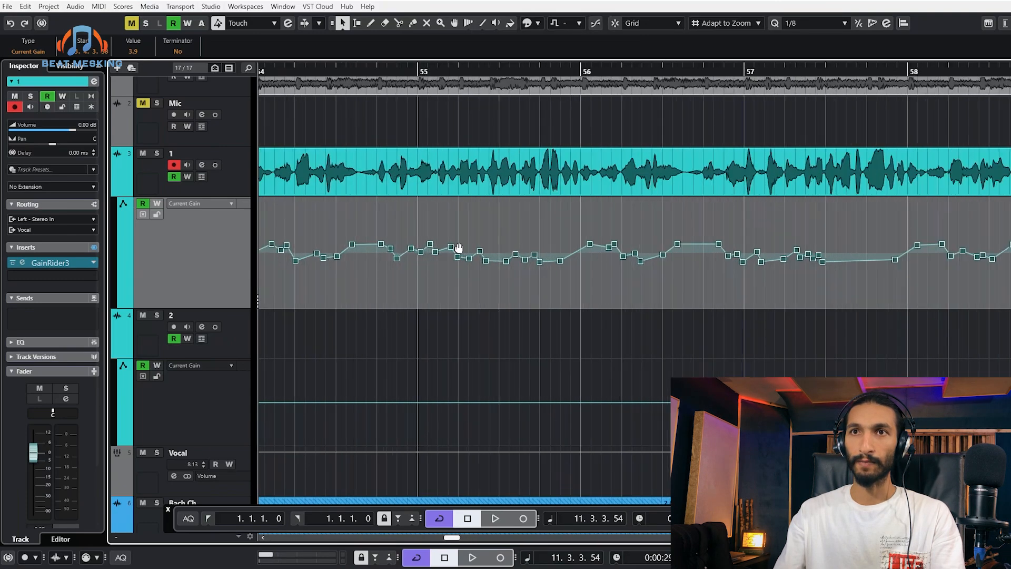
scroll(482, 251, up, 1)
scroll(497, 257, down, 3)
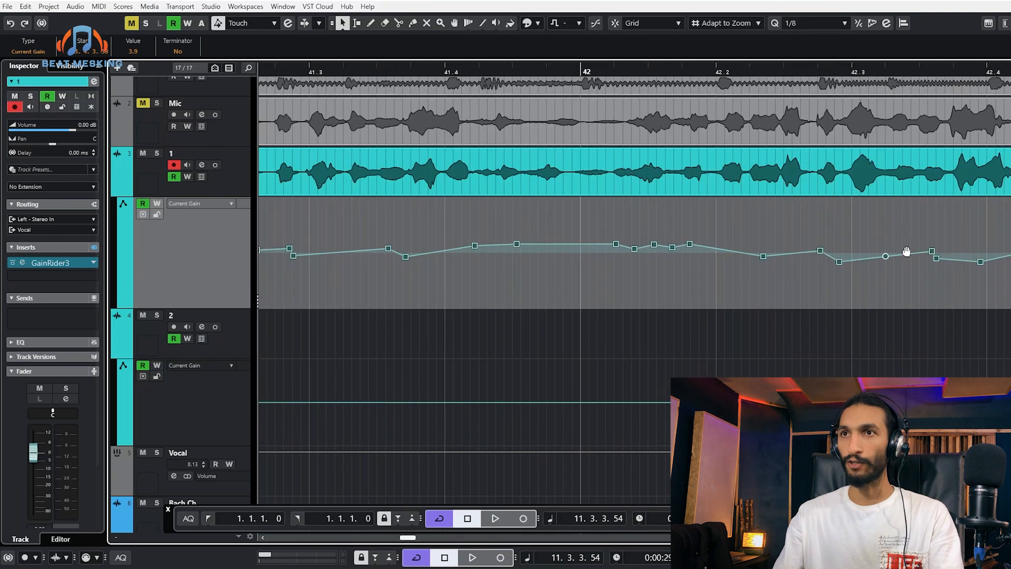
scroll(895, 251, up, 1)
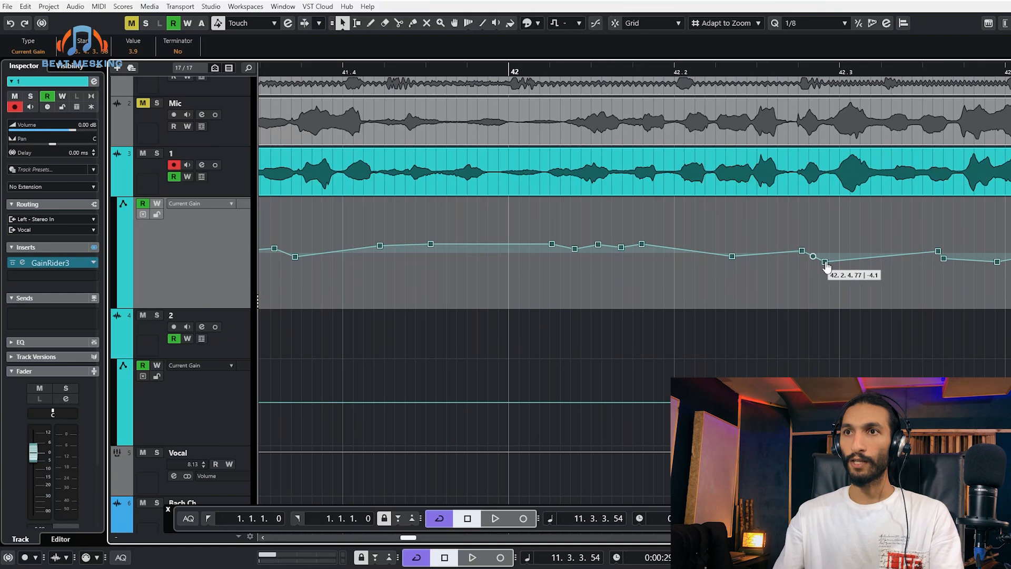
mouse_move(826, 264)
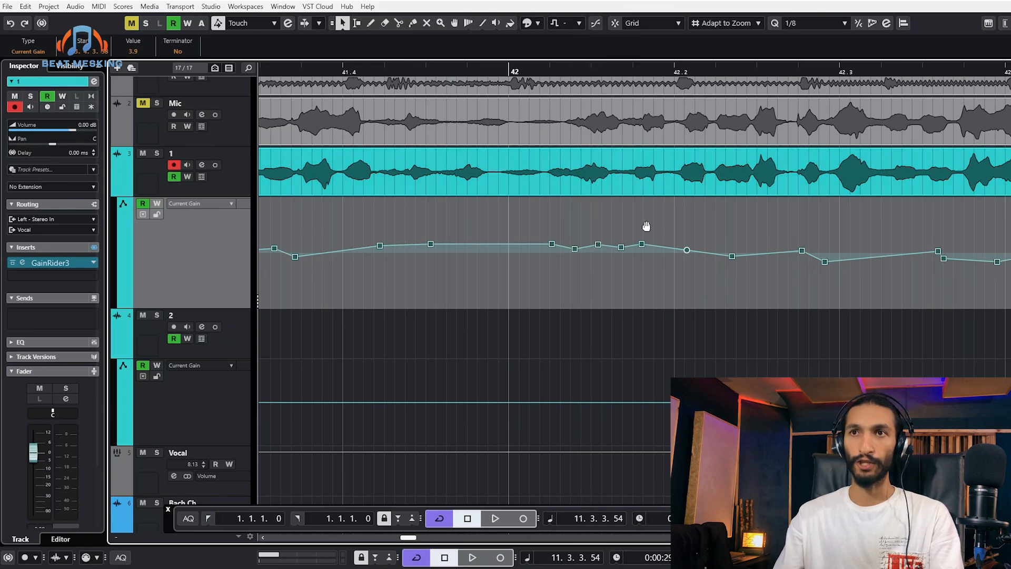
Try shifting all of track 1's Current Gain points slightly later in time, comparing both timings near bar 42 with undo and redo
drag(663, 229, 678, 223)
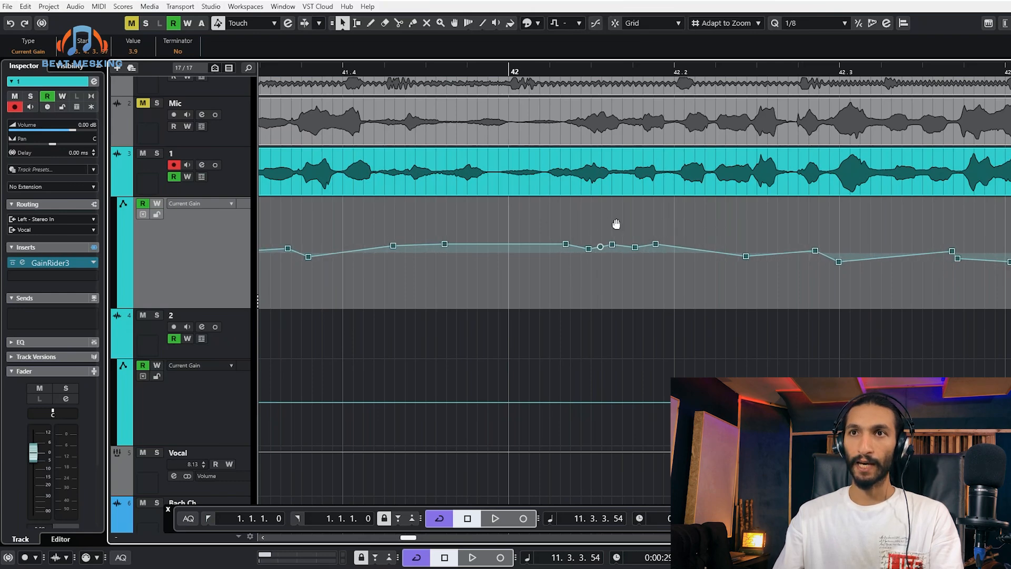
key(ctrl+z)
right_click(208, 244)
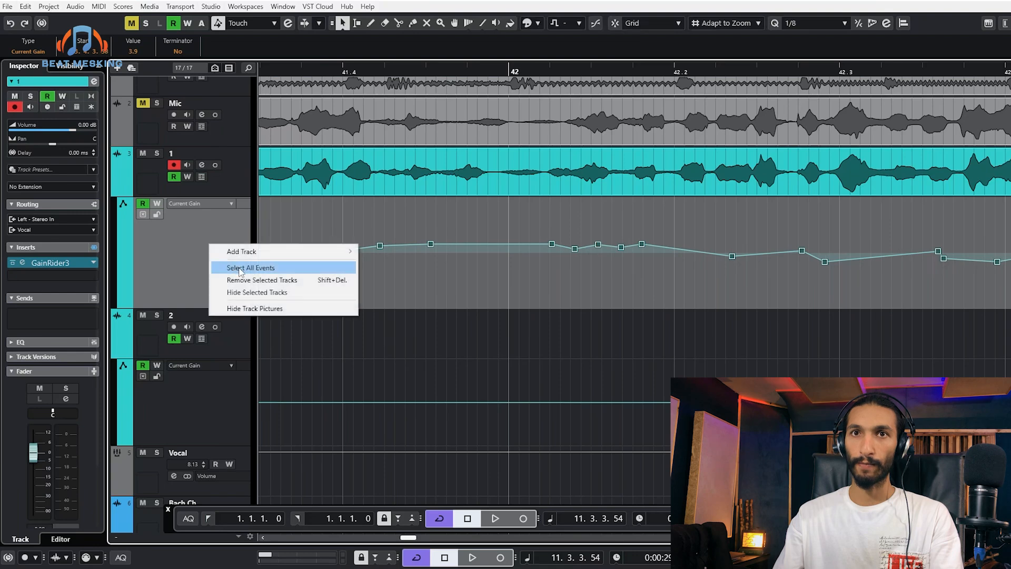
click(240, 268)
drag(655, 229, 671, 227)
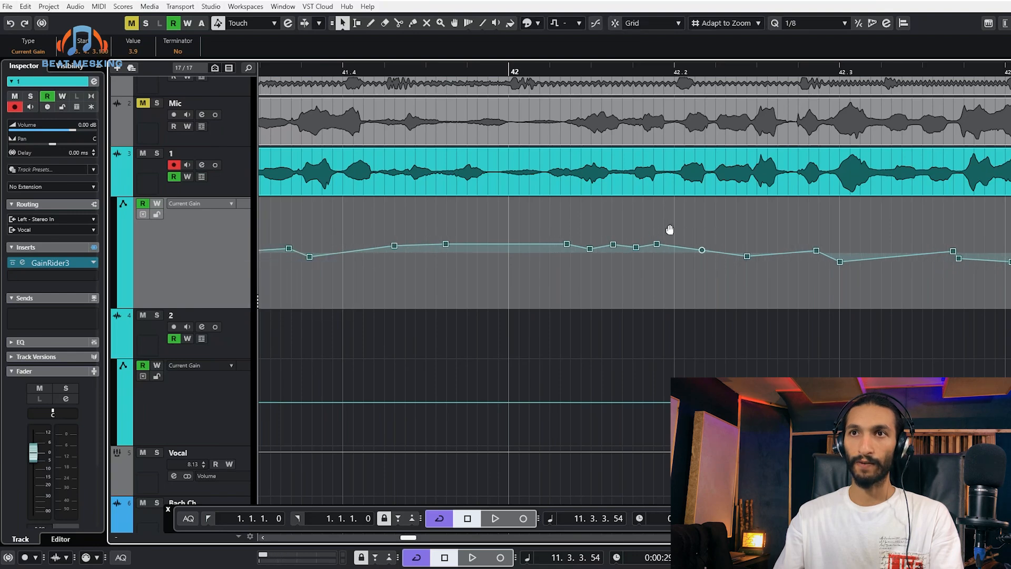
key(ctrl+z)
key(ctrl+shift+z)
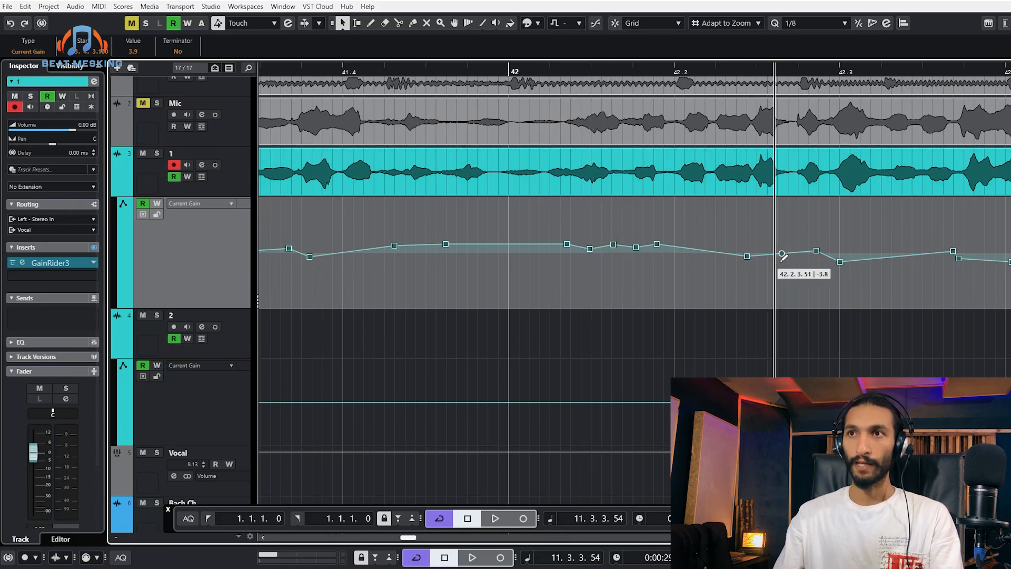
drag(839, 262, 825, 262)
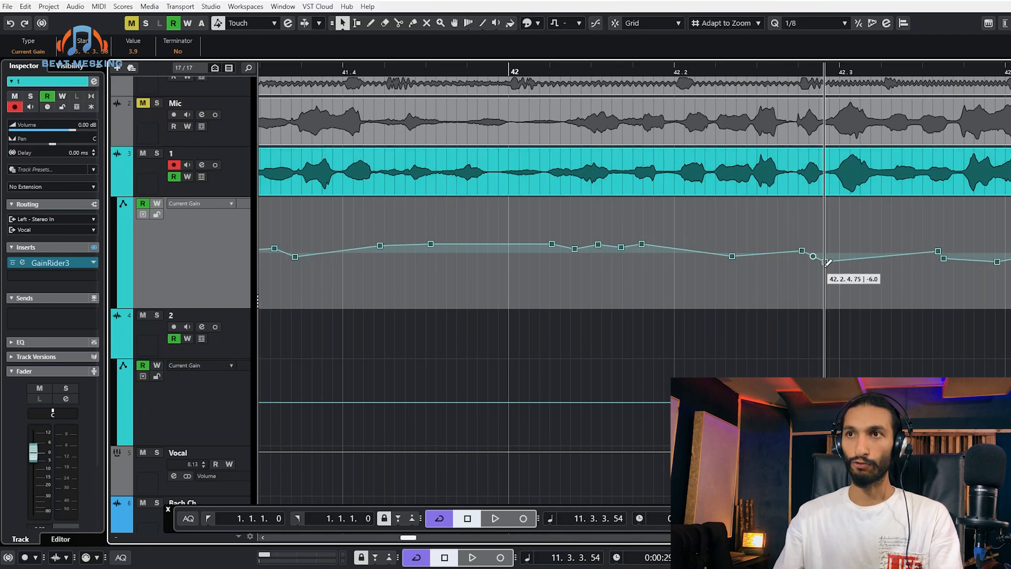
Shift all selected Current Gain points on track 1 slightly later, lining up the gain dips with the vocal peaks near beats 42.3 and 42.4
drag(846, 223, 866, 226)
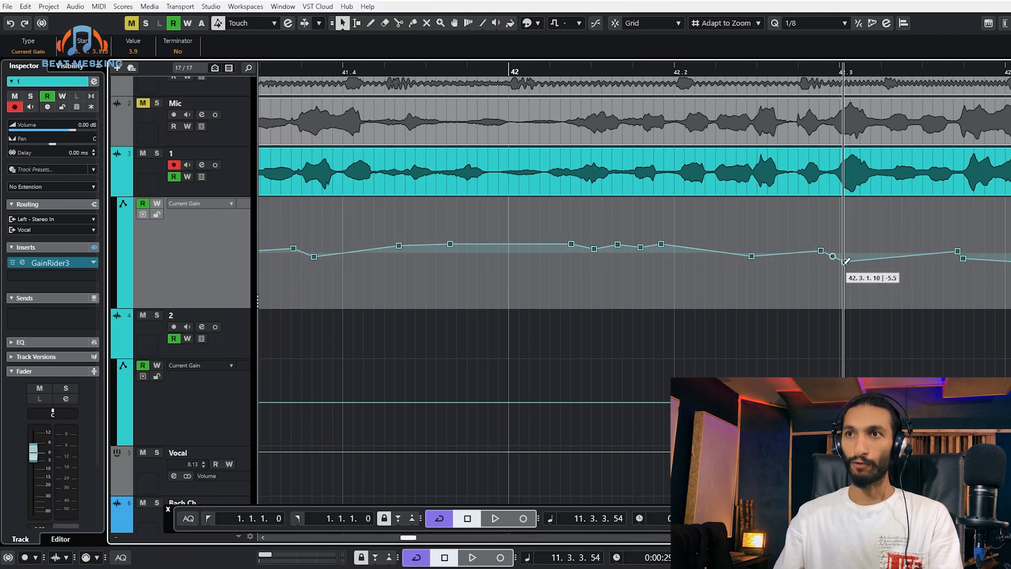
scroll(820, 250, down, 3)
drag(711, 246, 577, 242)
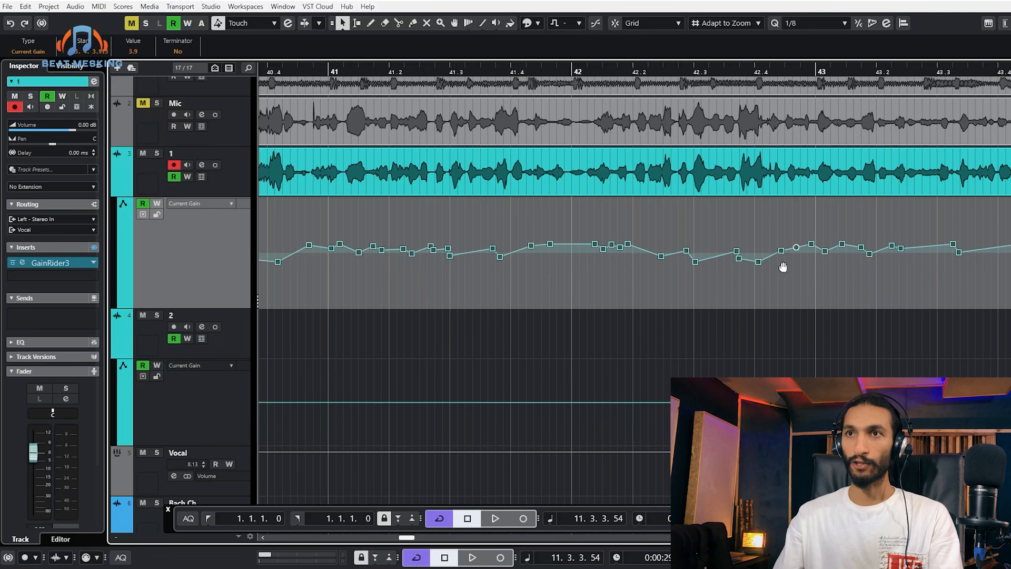
scroll(635, 258, up, 2)
scroll(710, 252, up, 4)
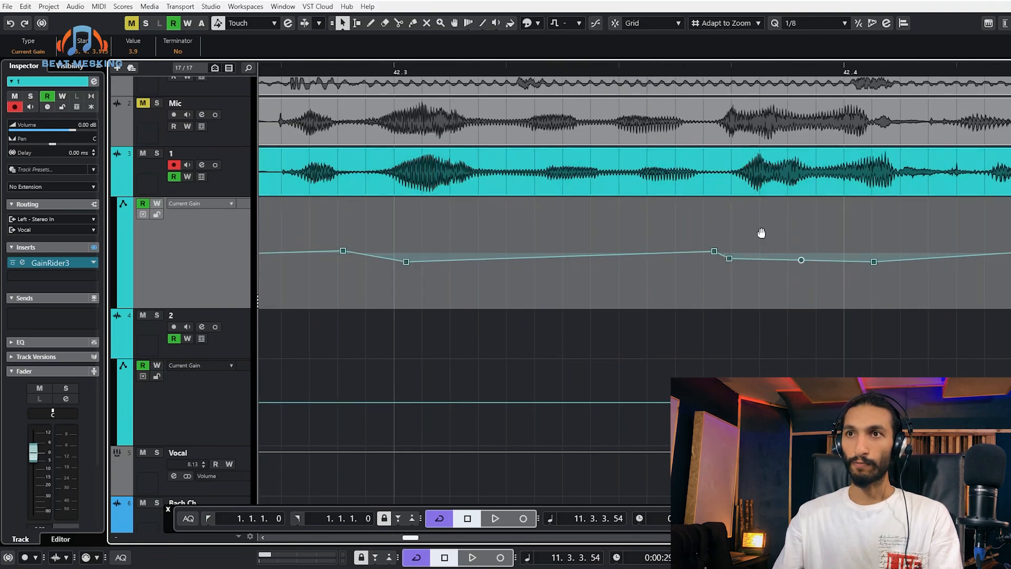
drag(767, 227, 776, 223)
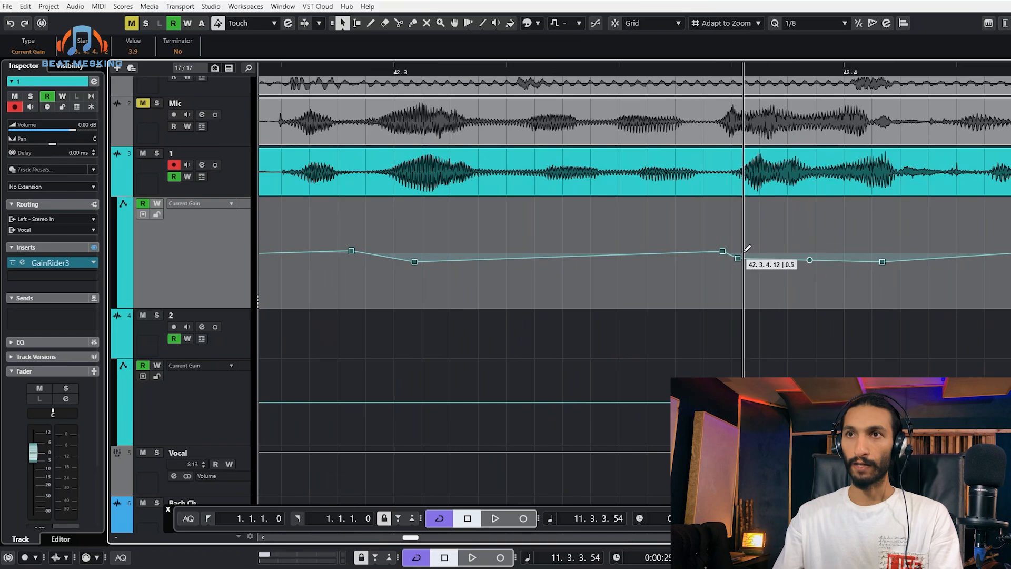
scroll(606, 256, down, 10)
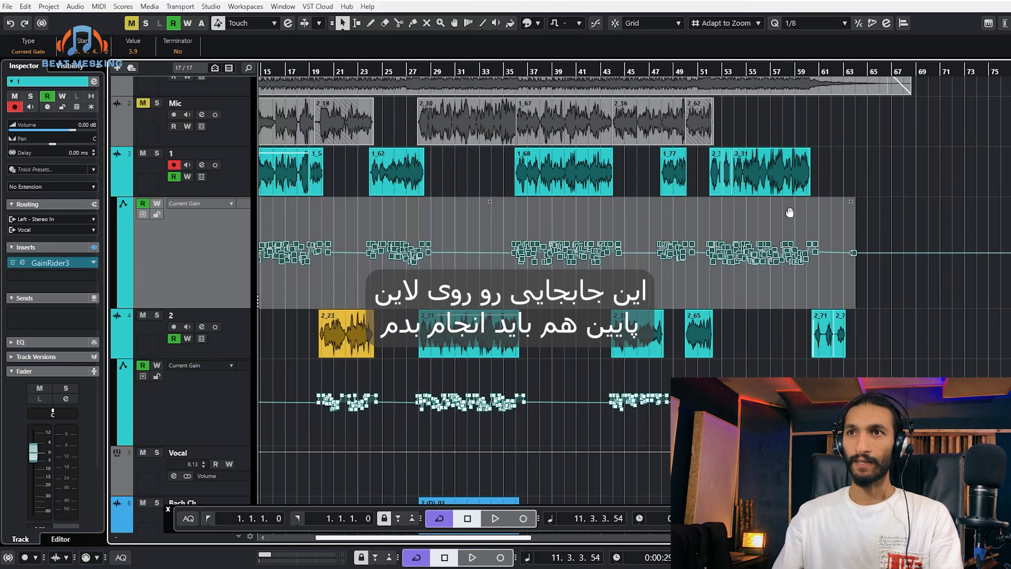
scroll(591, 356, up, 4)
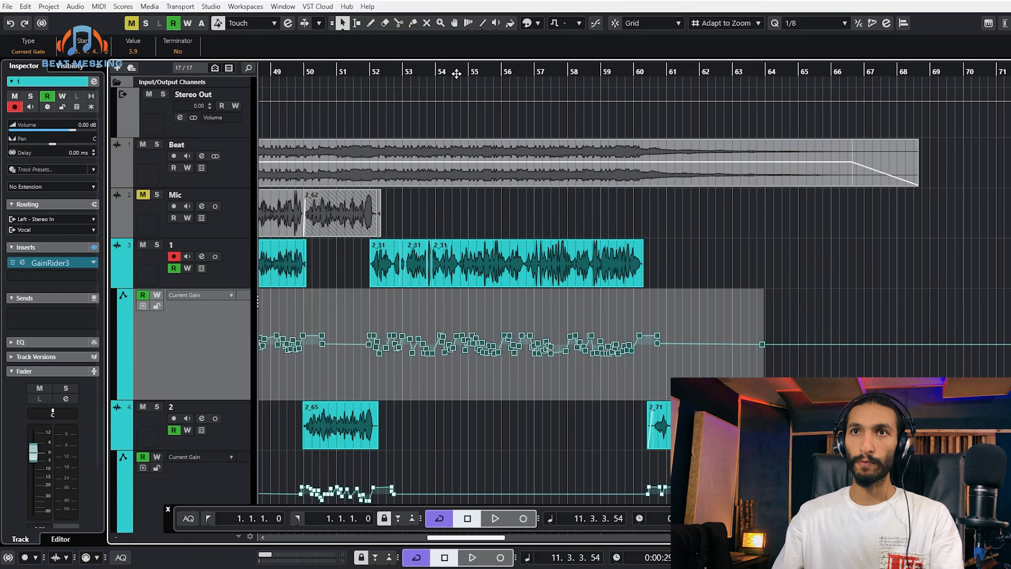
Clear the automation point selection and play back a short passage from about beat 54.3
click(457, 74)
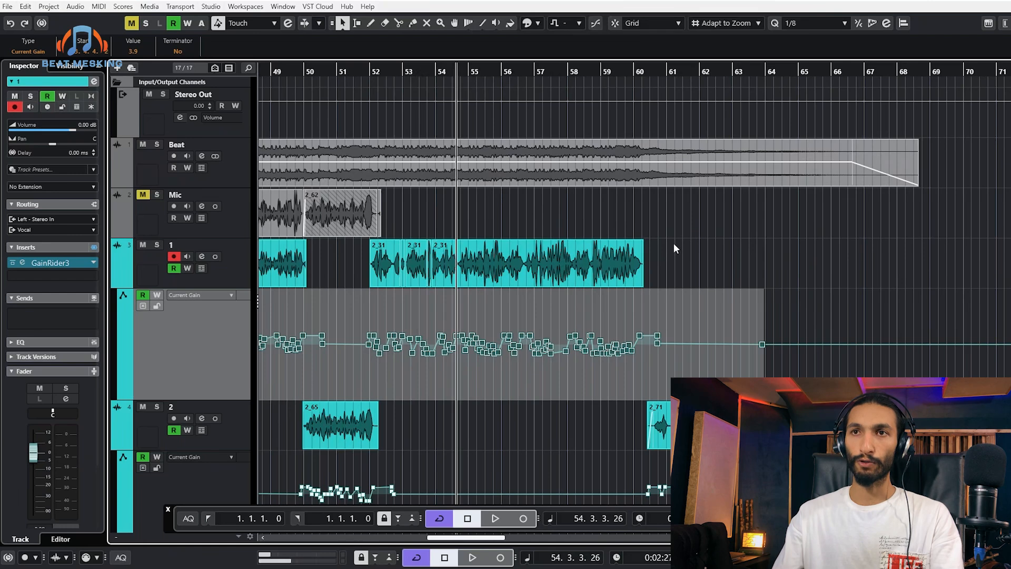
click(674, 235)
key(space)
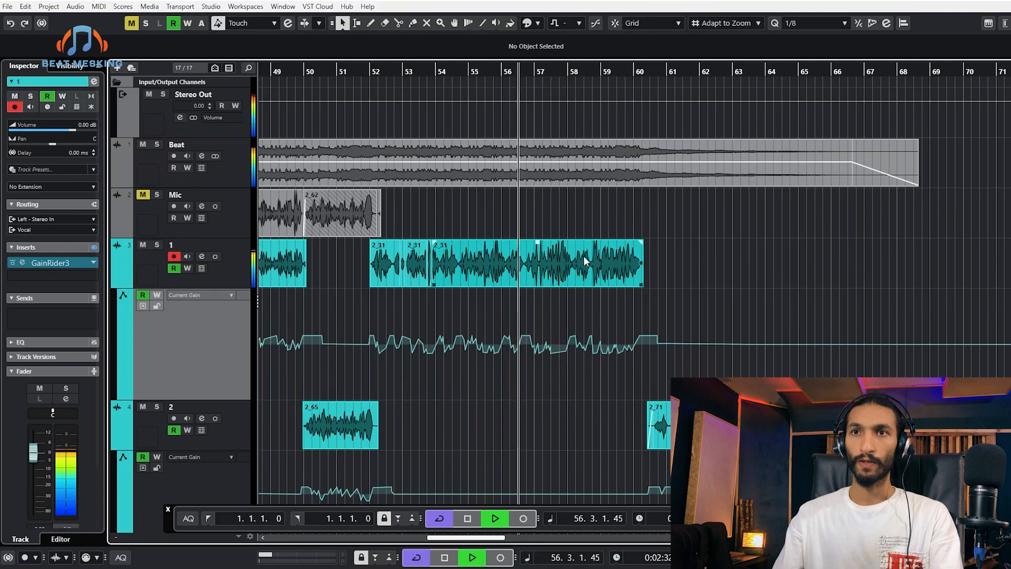
key(space)
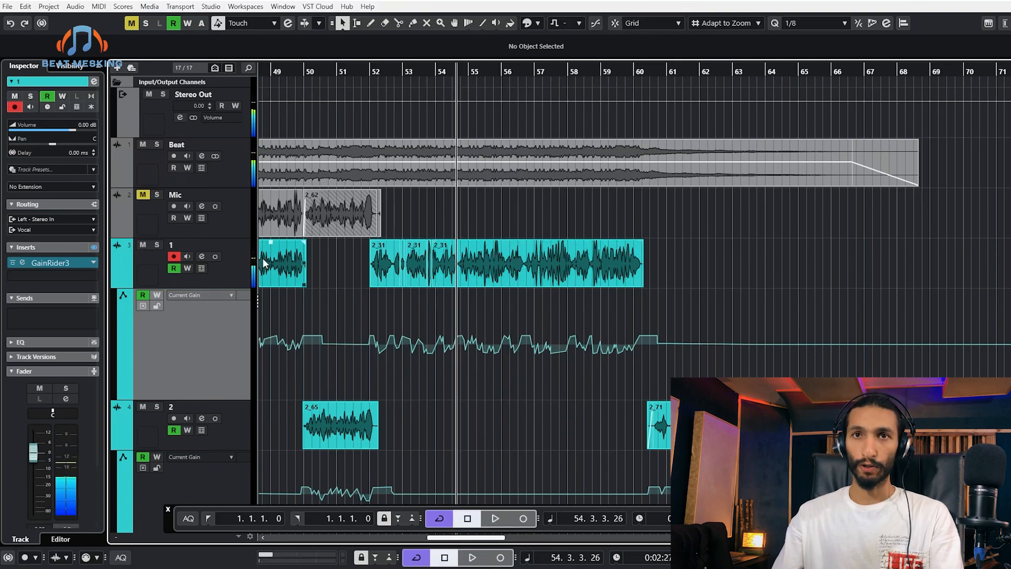
Inspect the Vocal group's insert chain, reselect track 1 and play back its vocal from about beat 53.2
scroll(152, 466, down, 2)
click(158, 463)
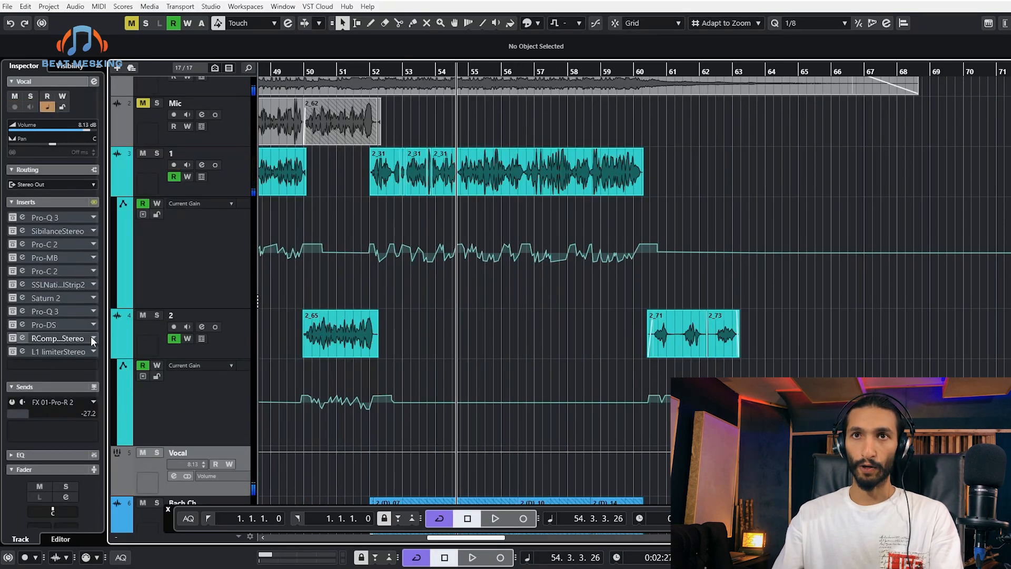
click(143, 178)
scroll(462, 216, up, 4)
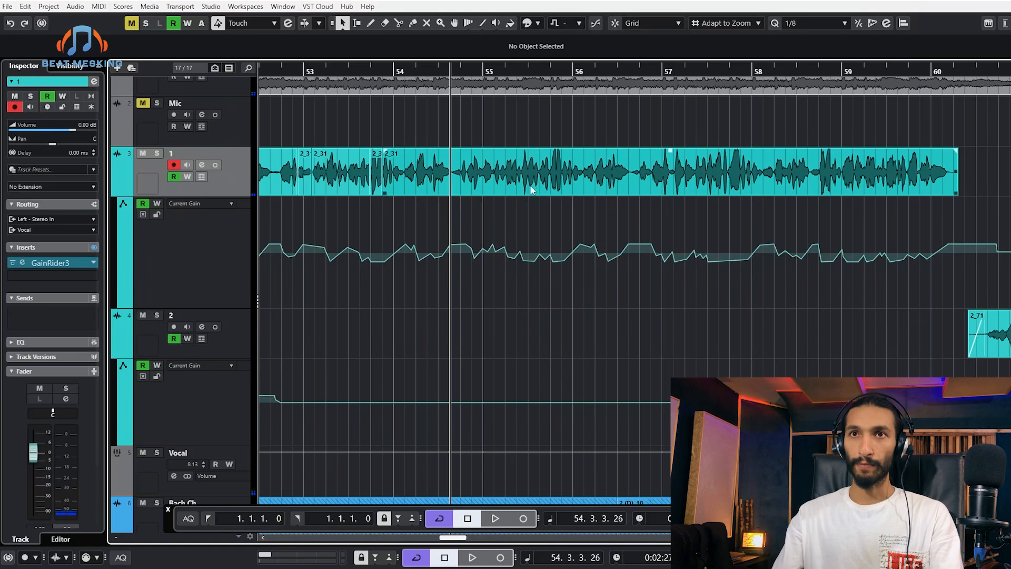
click(340, 82)
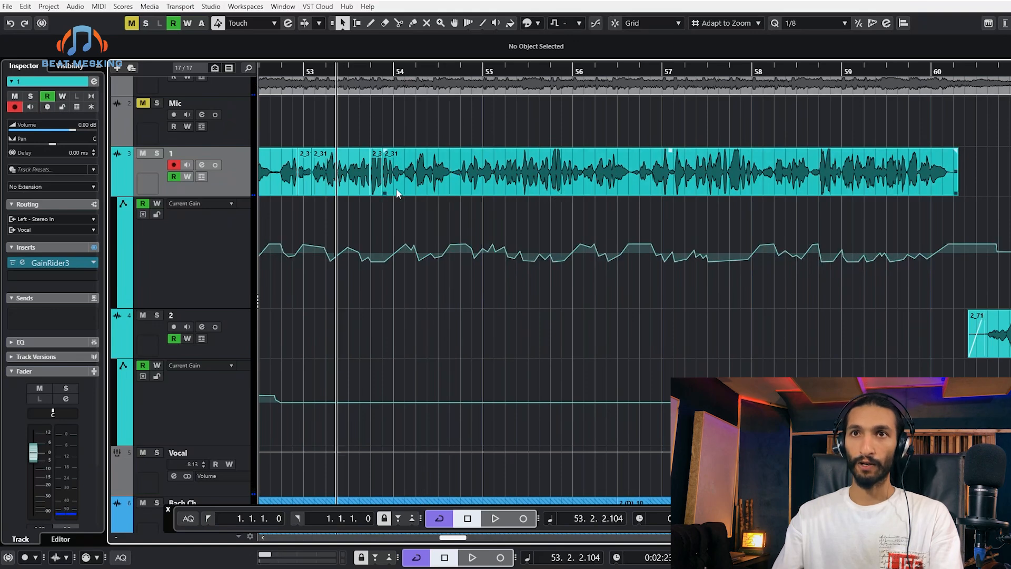
key(space)
scroll(392, 248, up, 2)
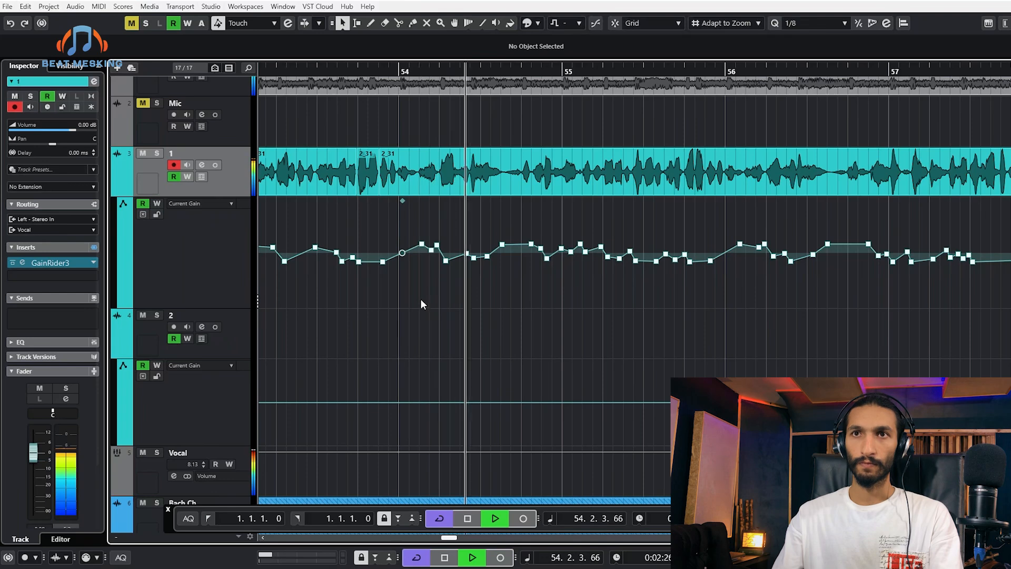
key(space)
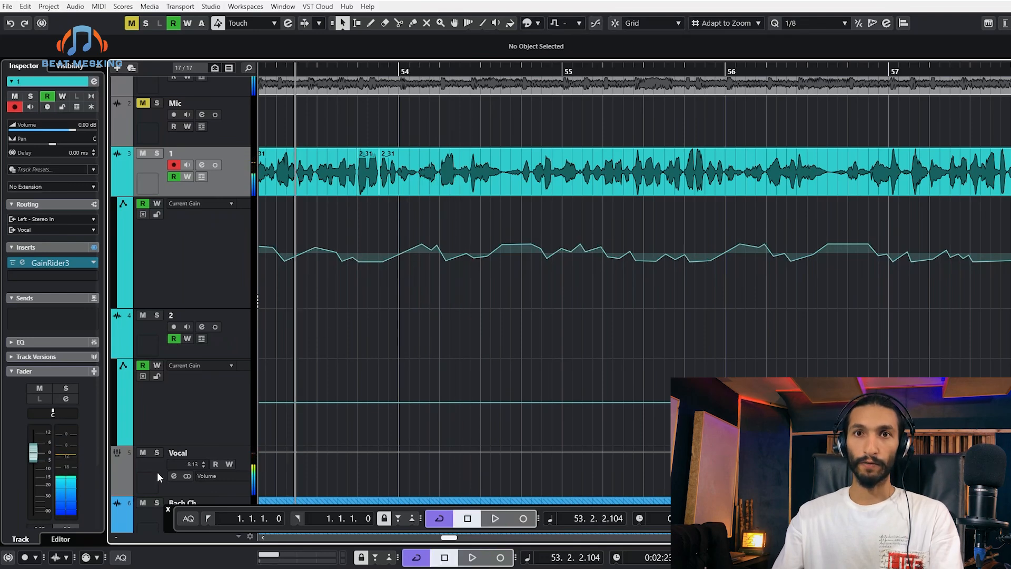
Activate both Pro-C 2 compressors and the RComp Stereo insert on the Vocal group and play back the passage from beat 53.2 twice
click(156, 471)
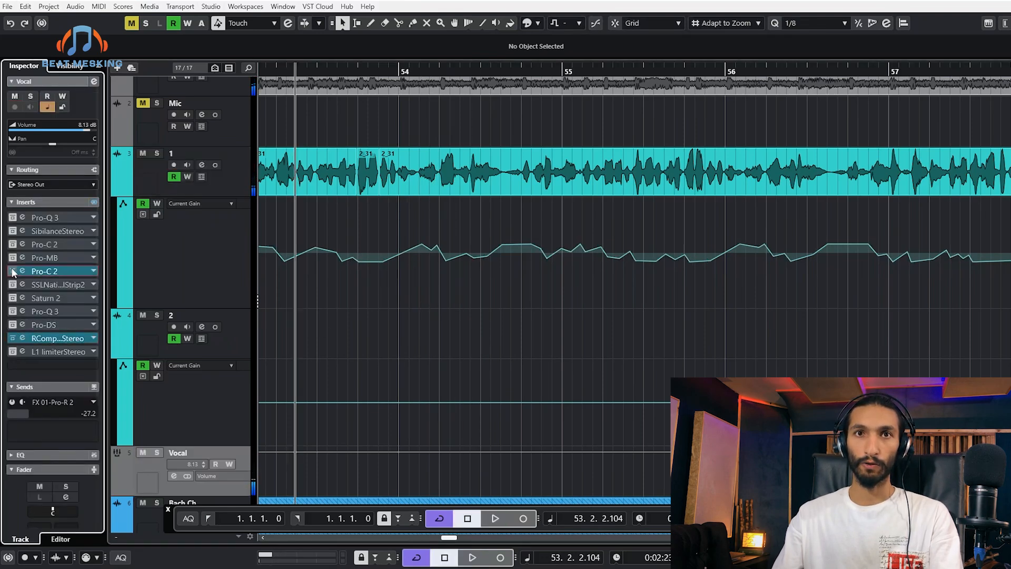
key(space)
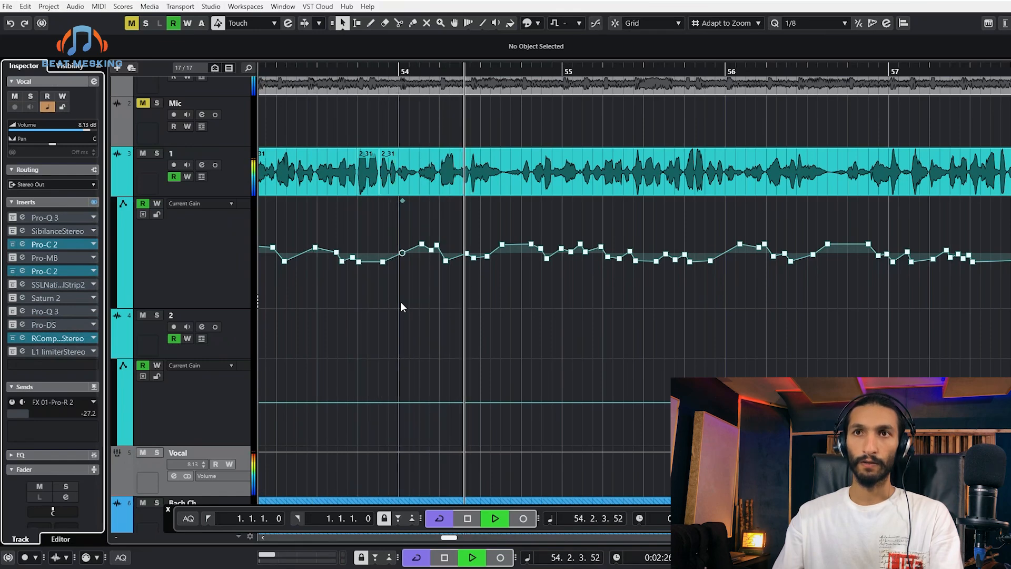
key(space)
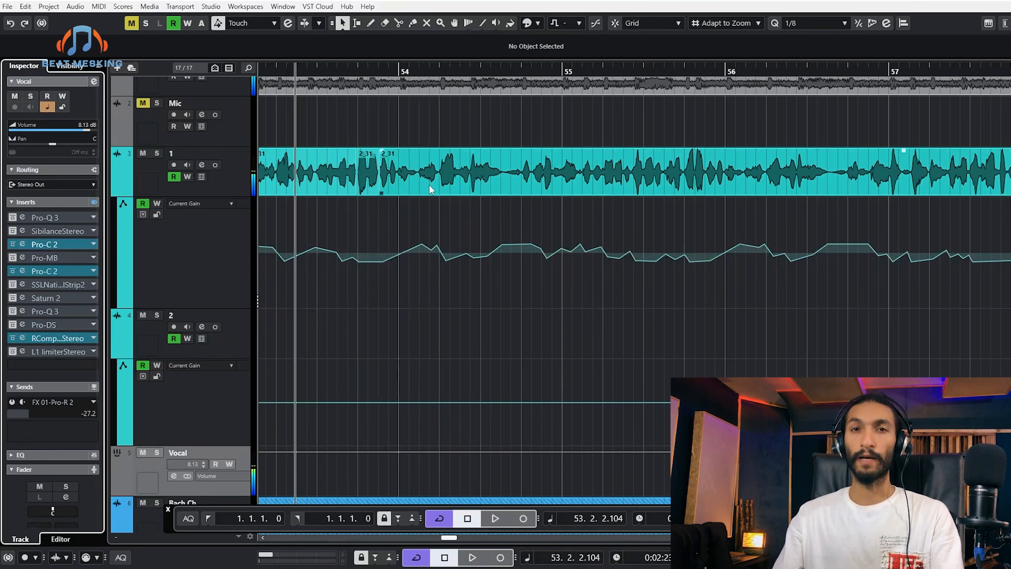
key(space)
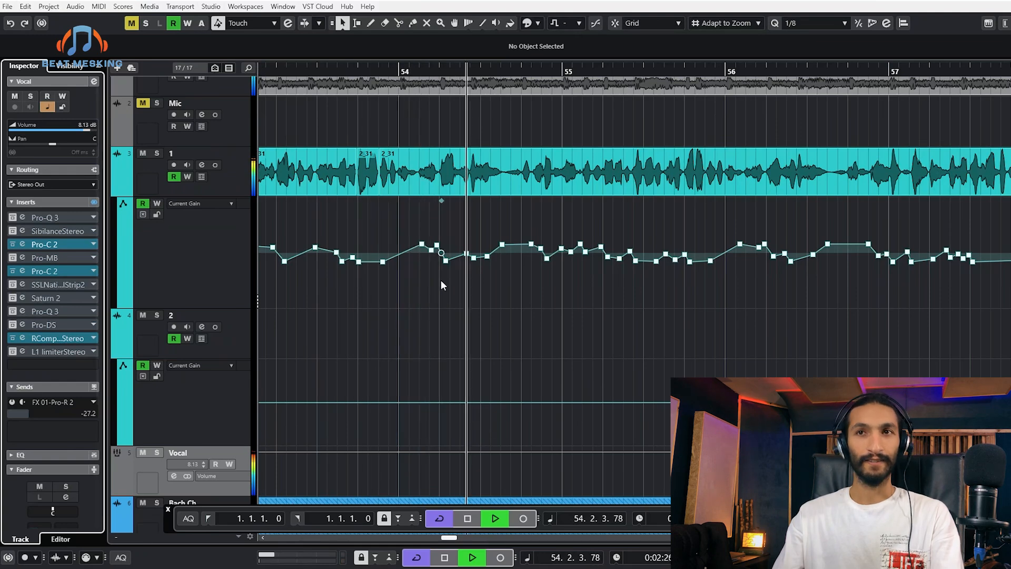
key(space)
Bypass the RComp Stereo insert and both Pro-C 2 compressors on the Vocal group
click(12, 338)
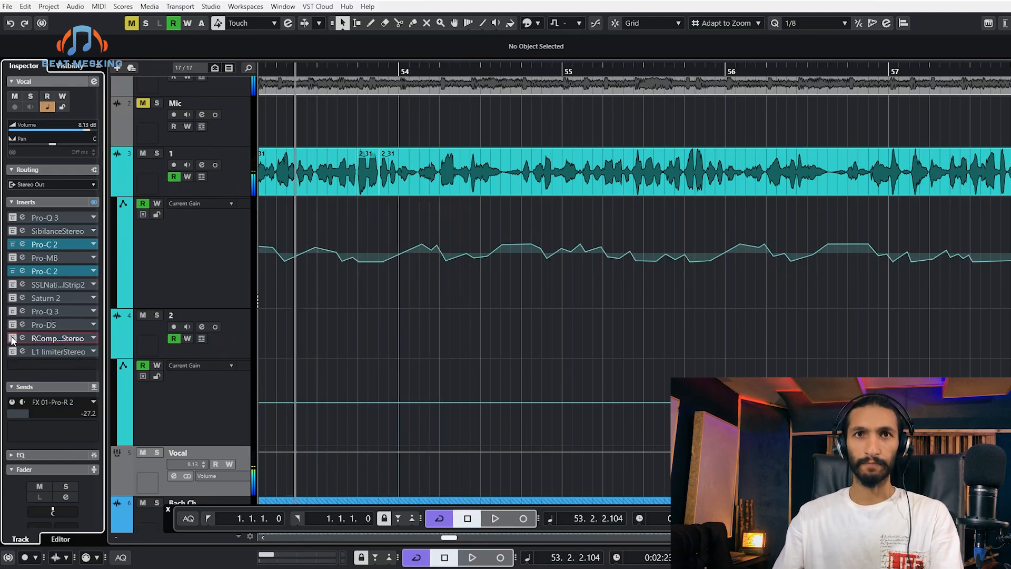
click(12, 271)
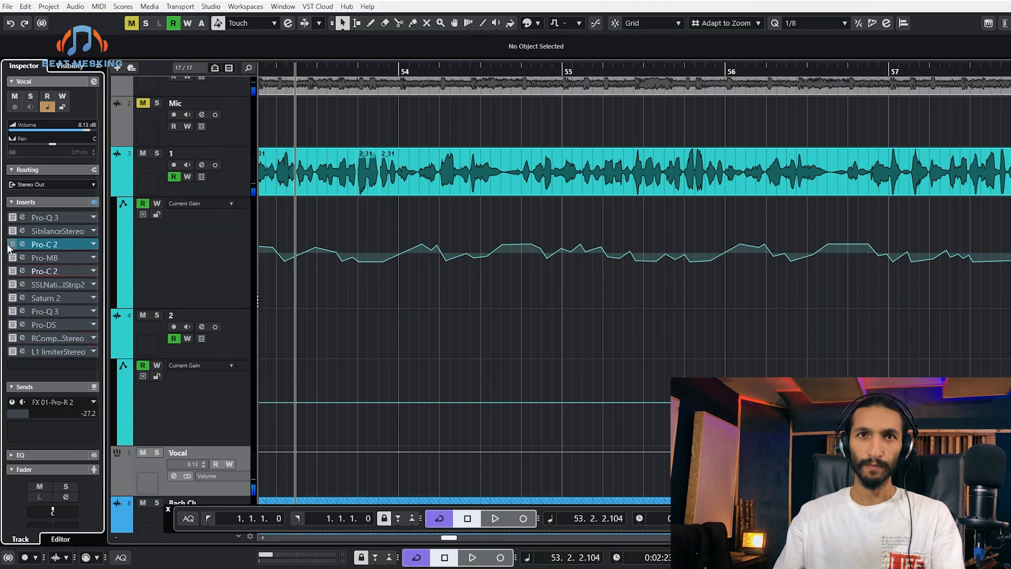
click(11, 244)
Select all automation points in track 1's Current Gain lane, view them near bar 55, and clear the selection
scroll(400, 315, down, 6)
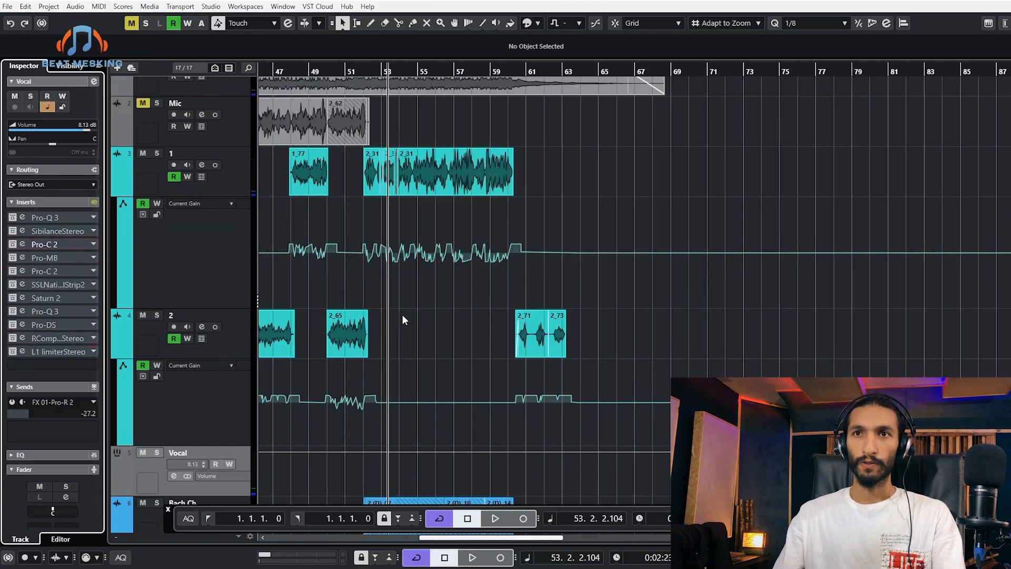
scroll(416, 280, up, 2)
scroll(386, 297, up, 5)
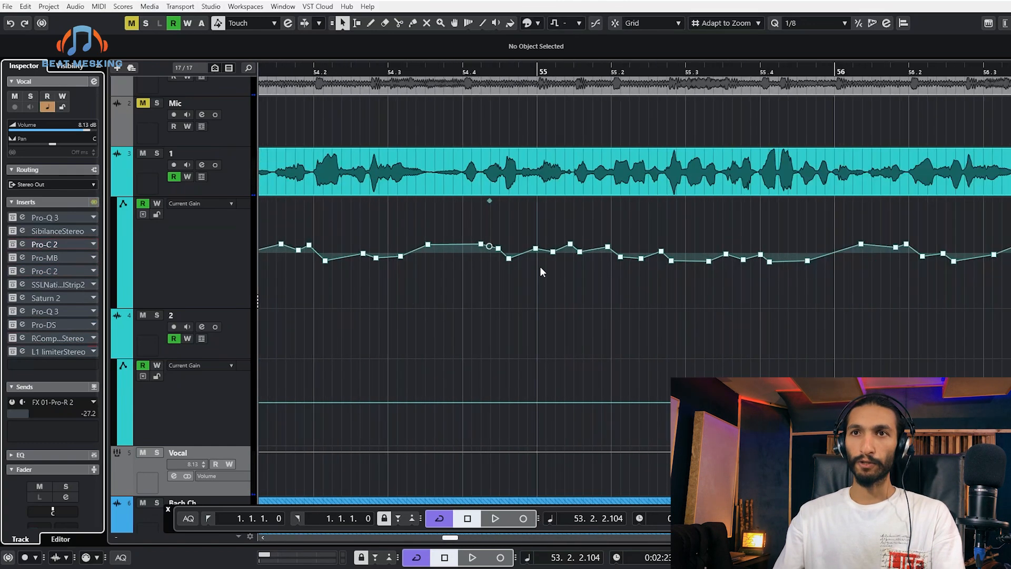
right_click(213, 251)
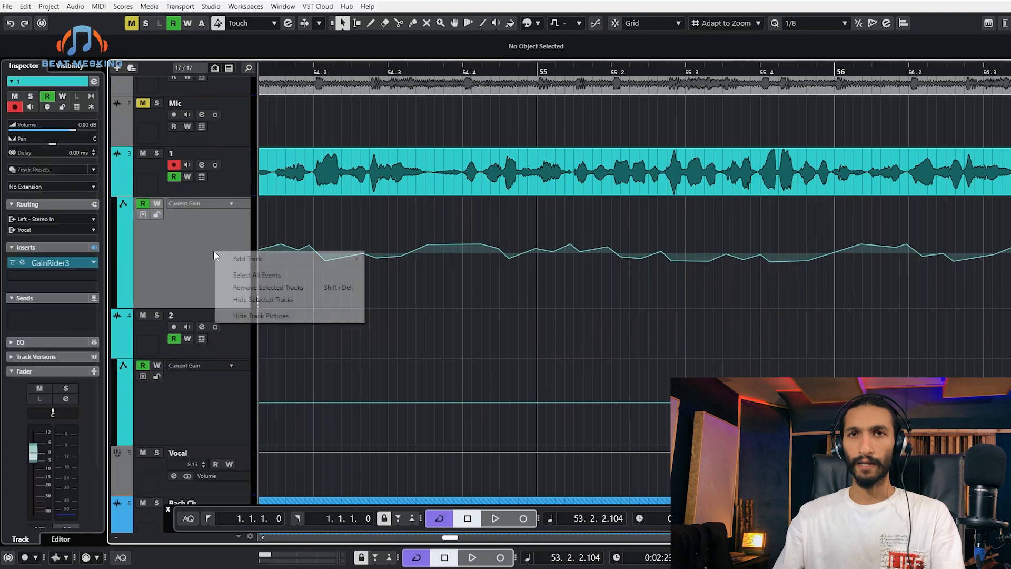
click(235, 275)
click(370, 328)
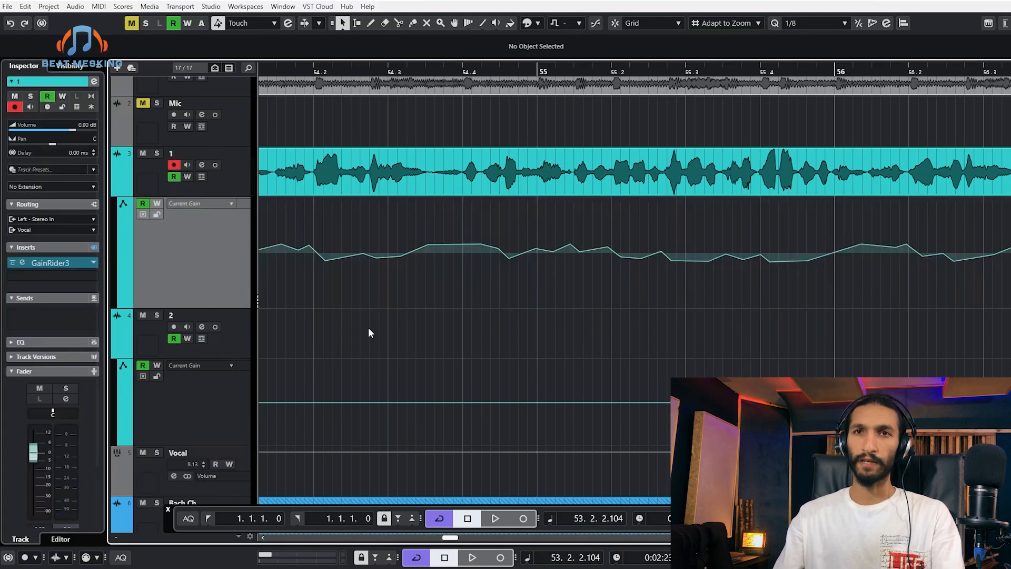
Select all automation points in track 1's Current Gain lane and shift them slightly earlier, then slightly later, around bar 55
right_click(211, 247)
click(246, 268)
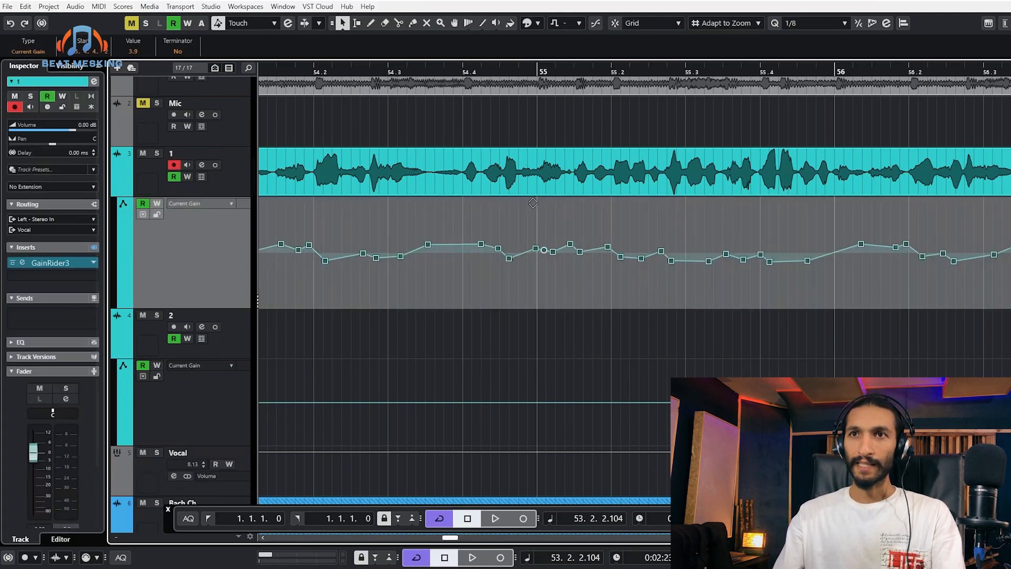
scroll(506, 208, up, 2)
drag(597, 228, 580, 223)
scroll(510, 228, up, 2)
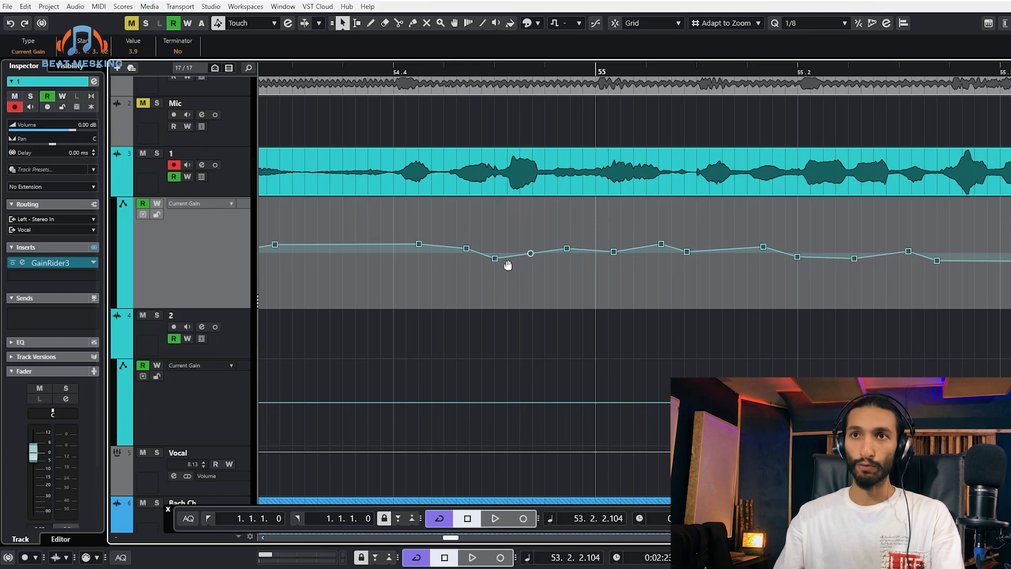
drag(512, 219, 537, 216)
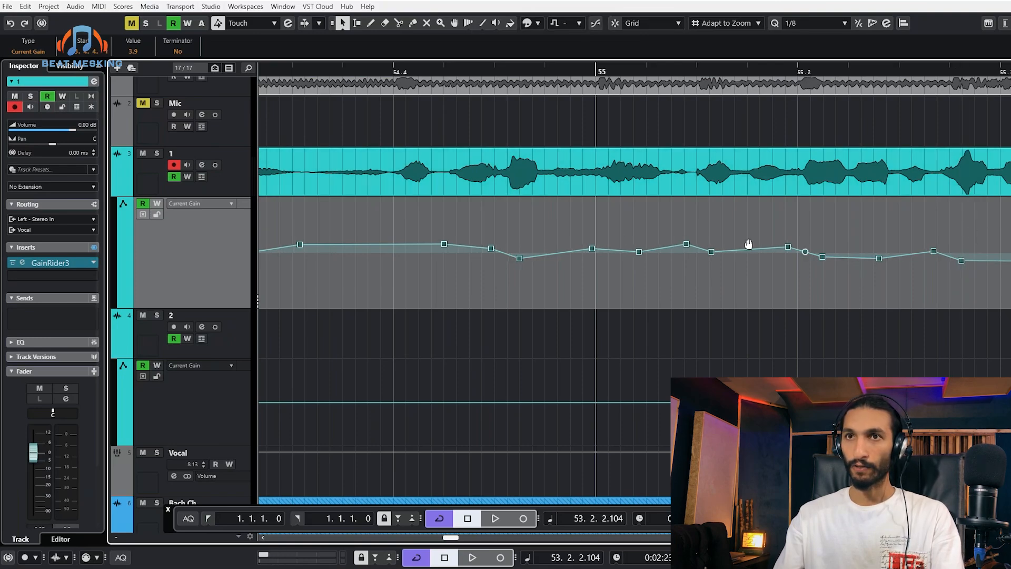
Activate the first Pro-C 2 insert on the Vocal group and open its editor below track 1's automation lane
scroll(545, 244, down, 8)
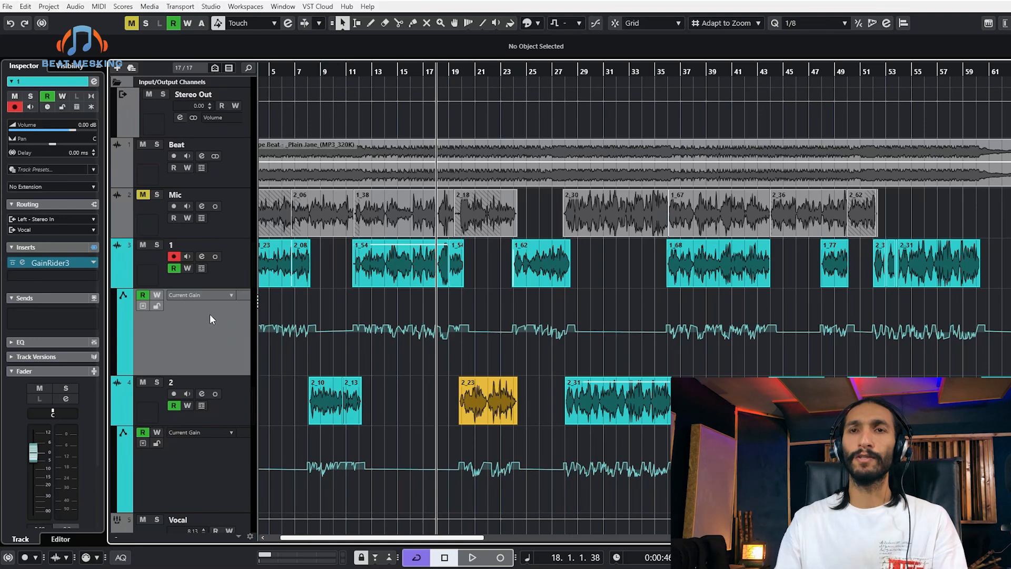
scroll(434, 359, down, 3)
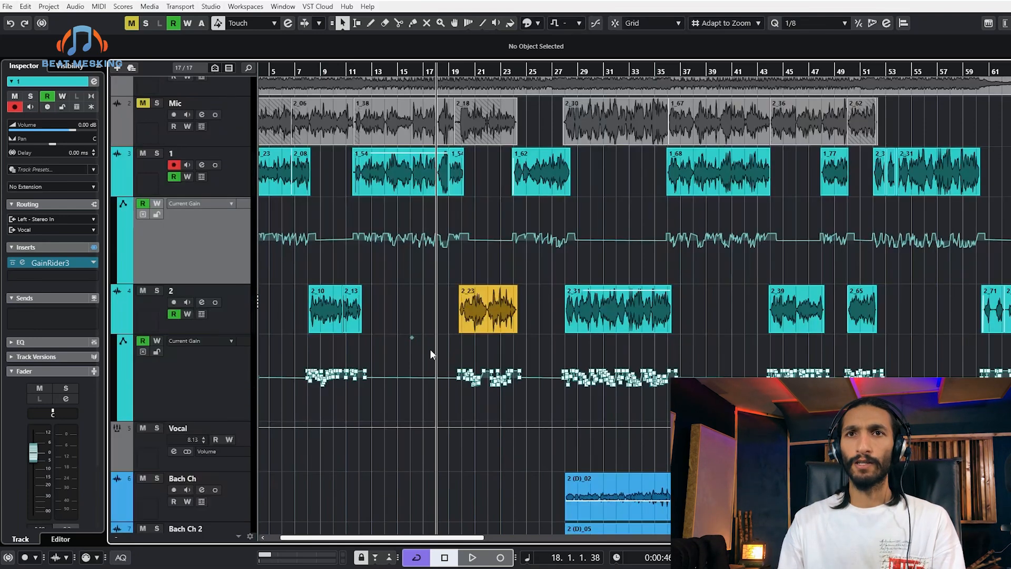
click(147, 442)
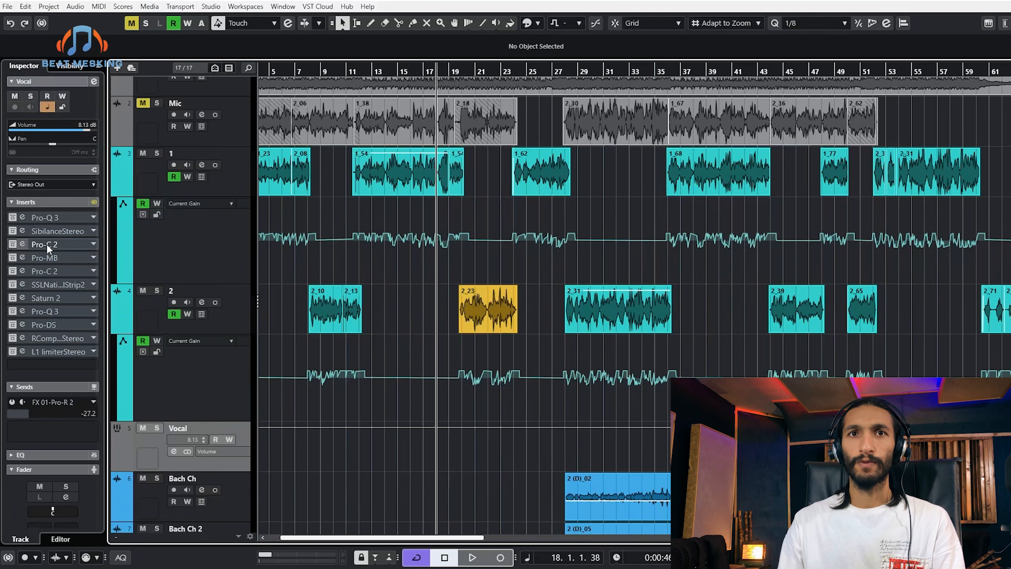
click(13, 245)
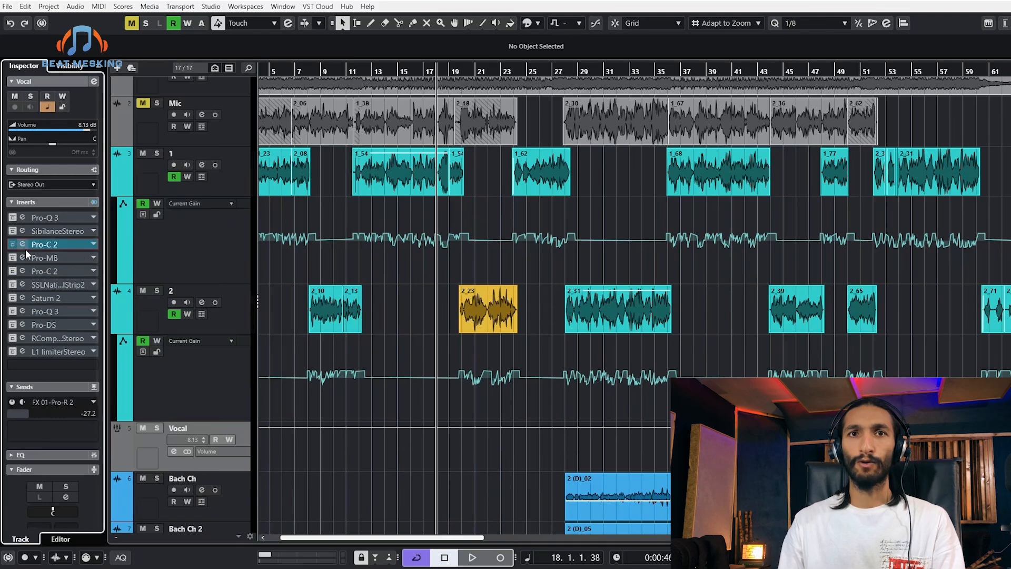
click(58, 244)
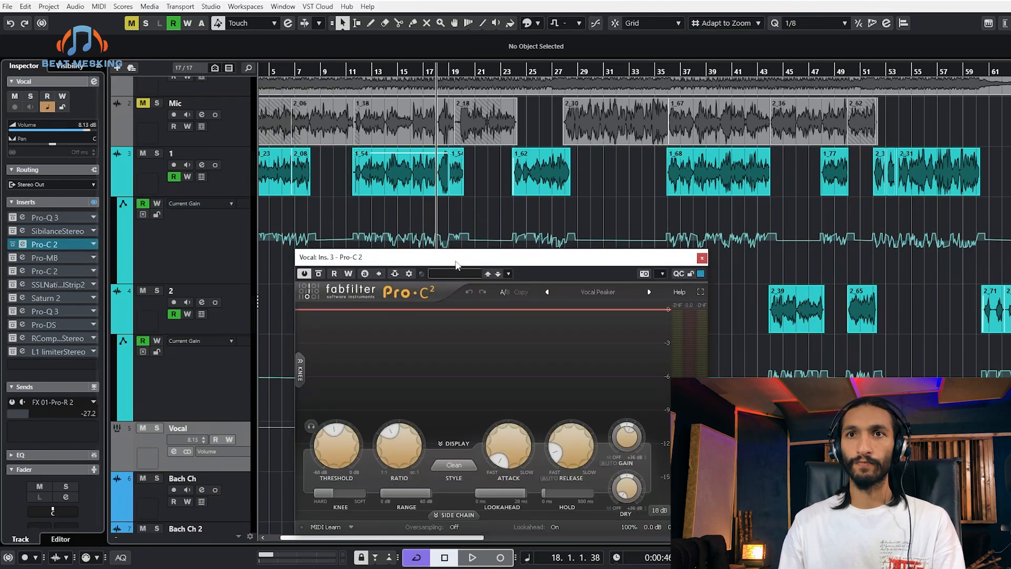
drag(456, 265, 465, 321)
Select and delete all automation points in track 1's Current Gain lane
right_click(242, 242)
click(274, 262)
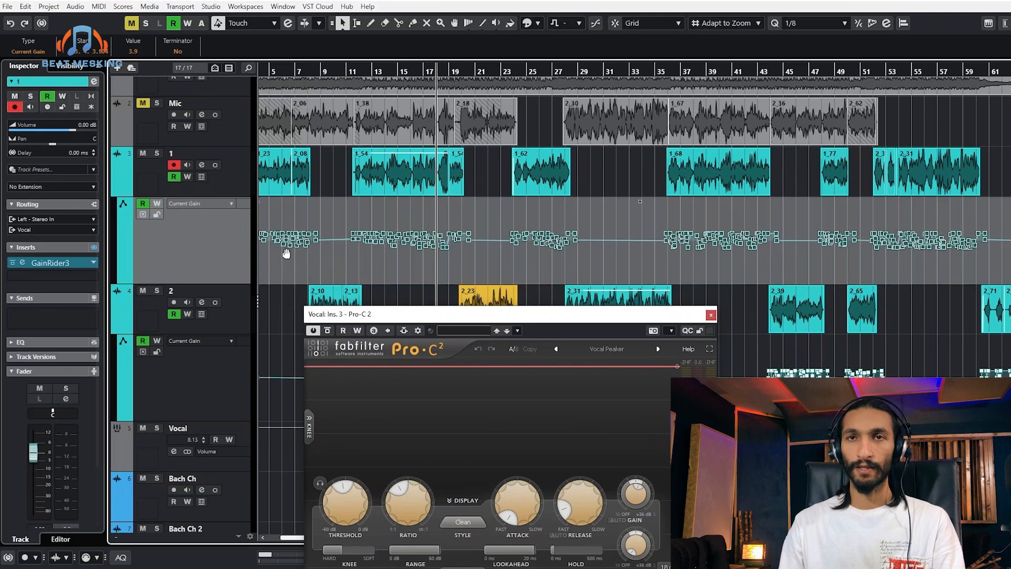
right_click(220, 230)
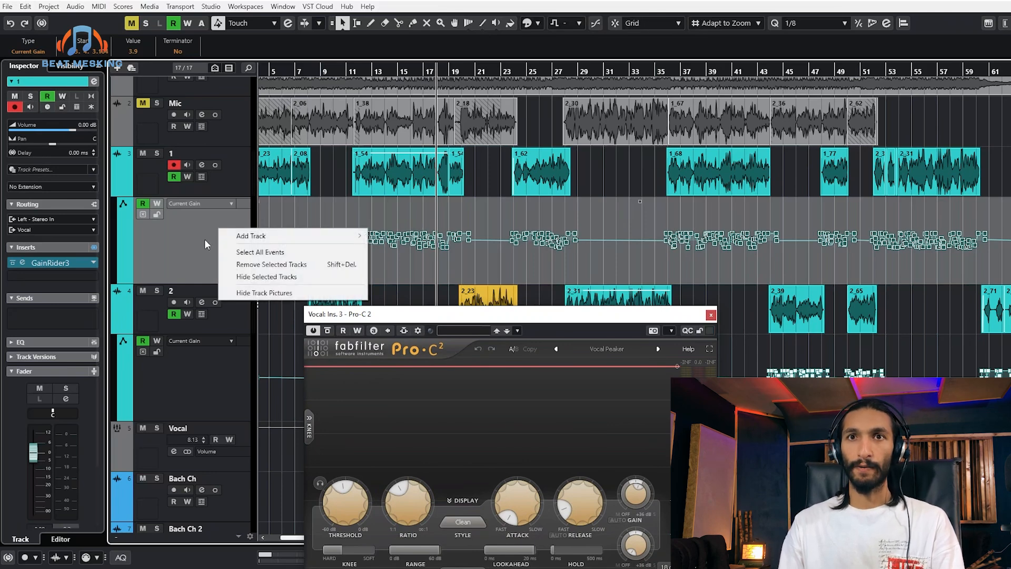
click(195, 258)
key(Delete)
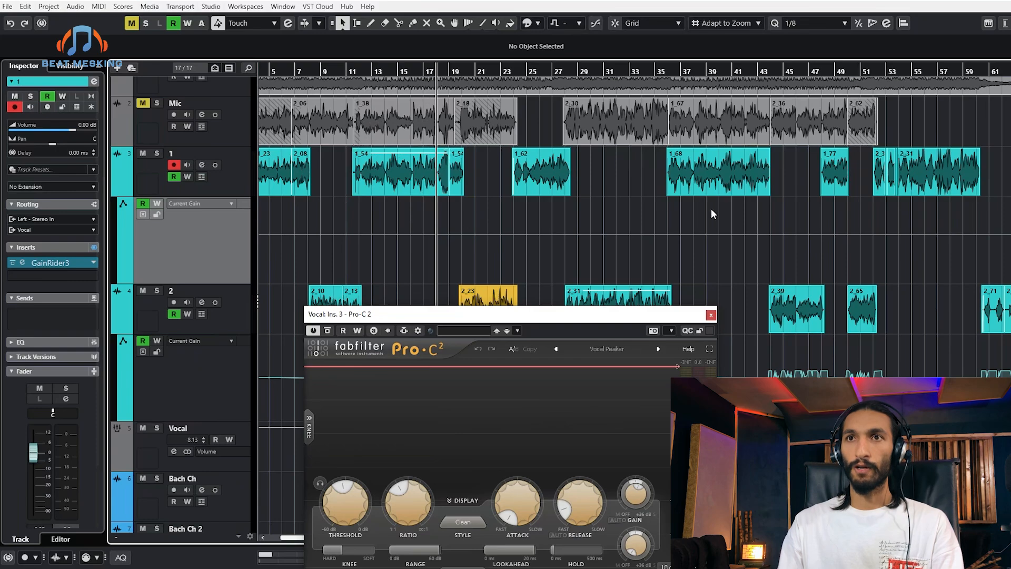
Play back track 1's vocal from bar 16 and from bar 18 without gain automation, monitoring the first Pro-C 2's gain reduction
scroll(379, 210, up, 5)
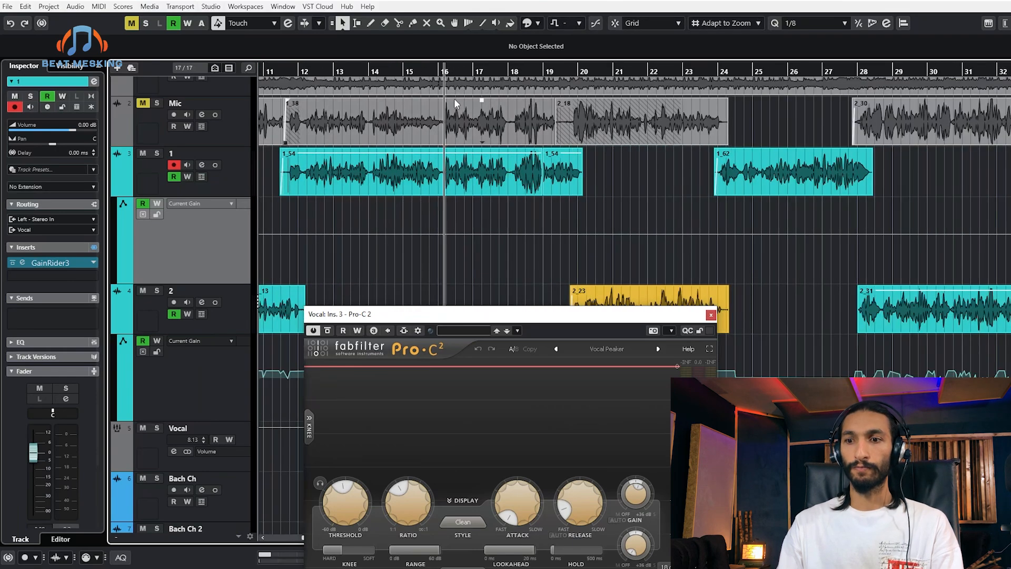
drag(514, 320, 436, 289)
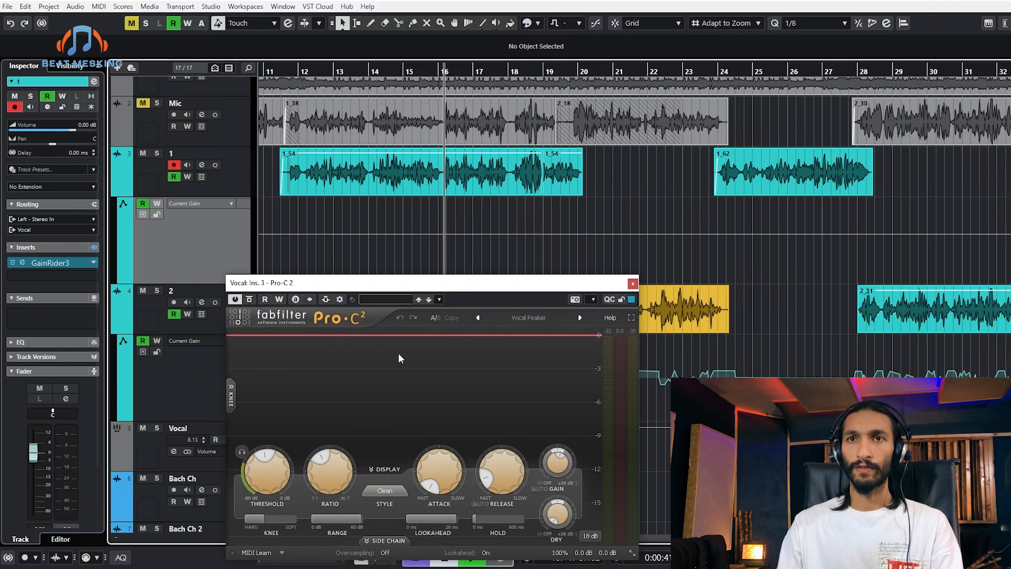
key(space)
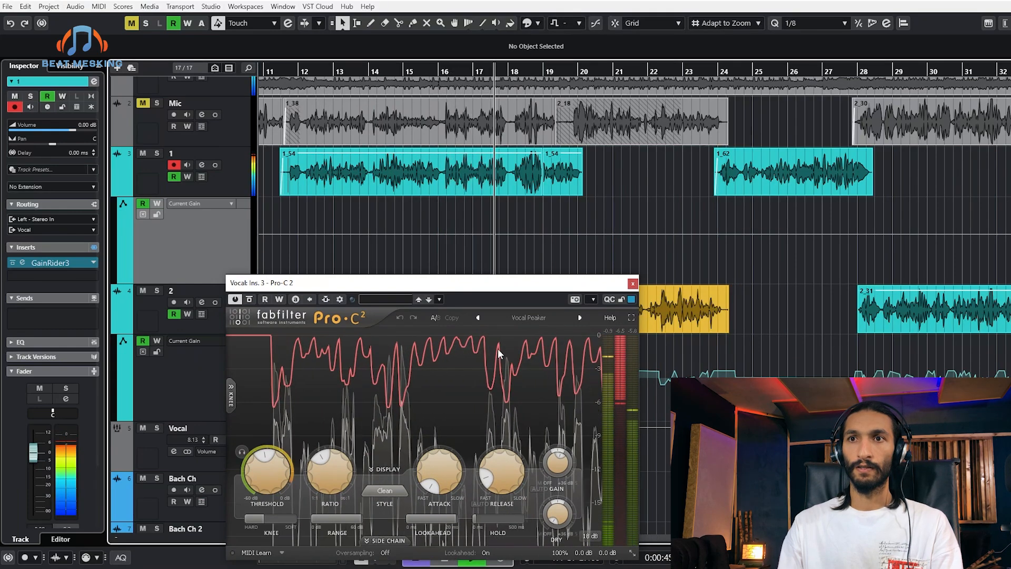
scroll(618, 214, up, 2)
key(space)
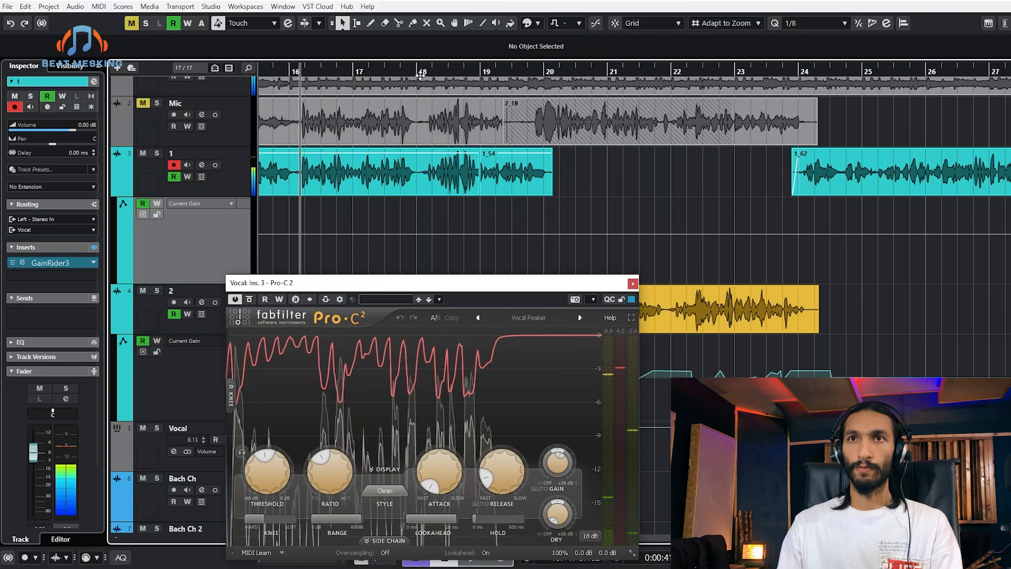
click(422, 75)
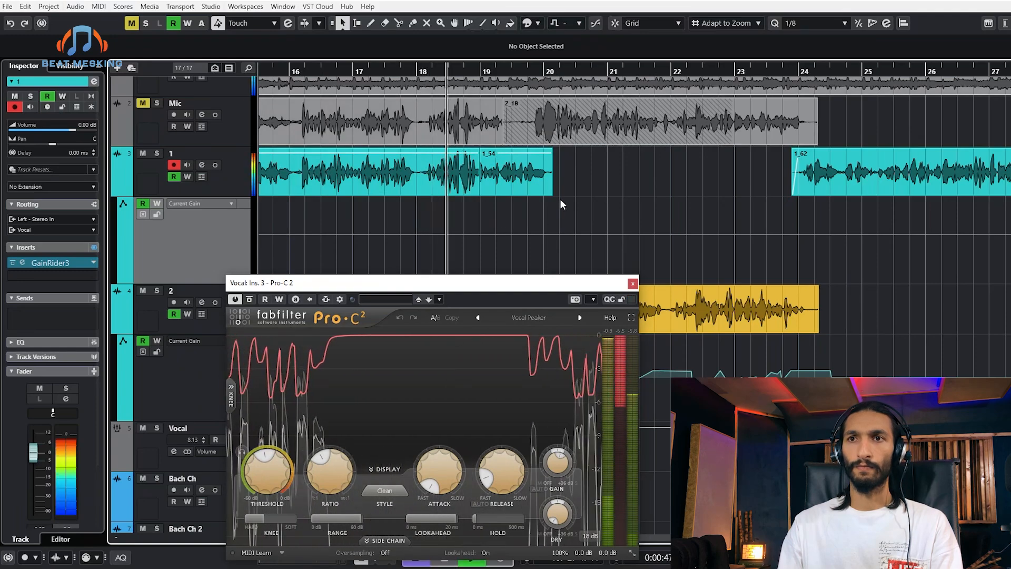
key(space)
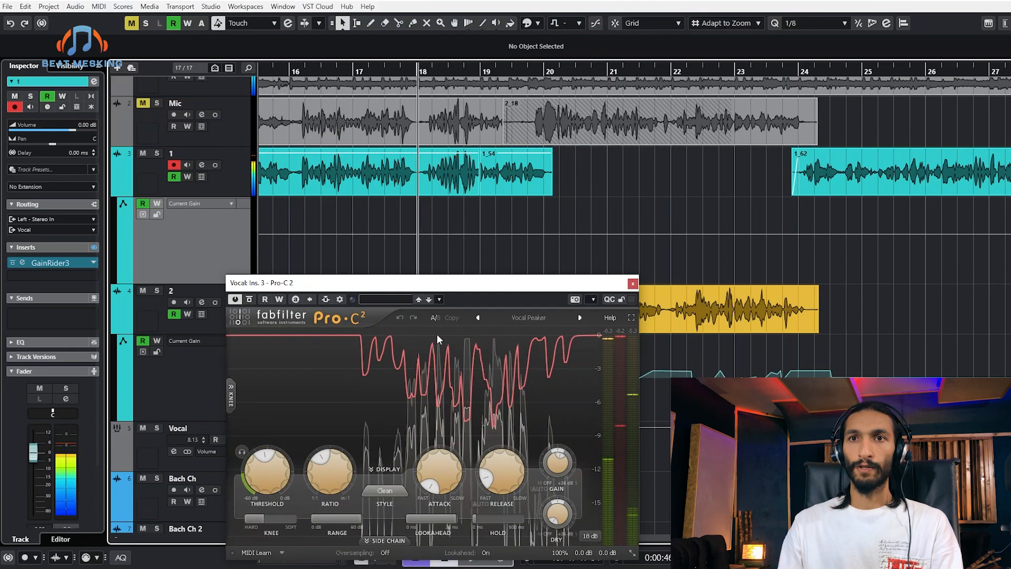
Set the Pro-C 2 editor to Large, shrink it to a custom size, and place it below track 1's clips
drag(337, 283, 193, 154)
click(488, 424)
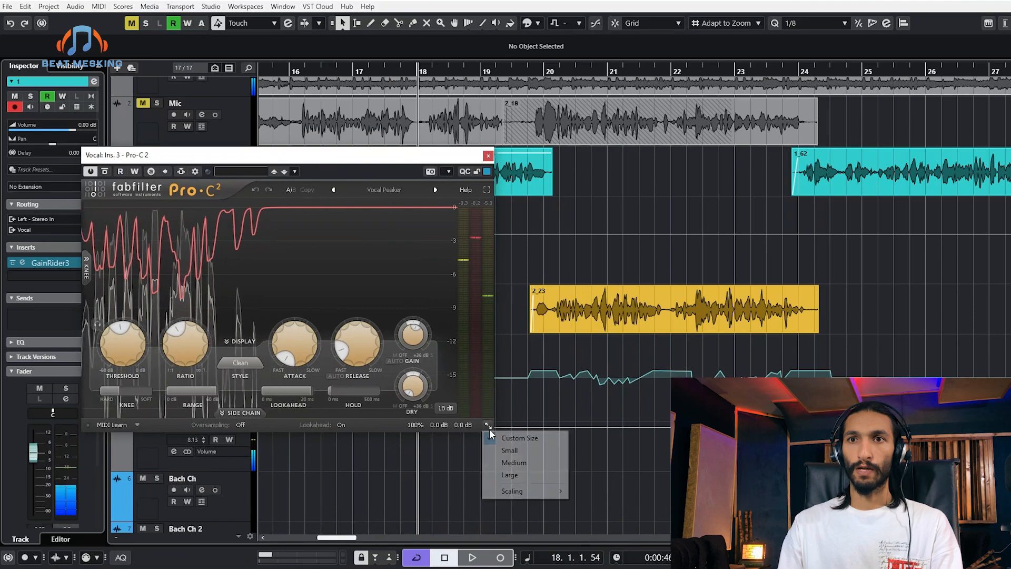
click(509, 475)
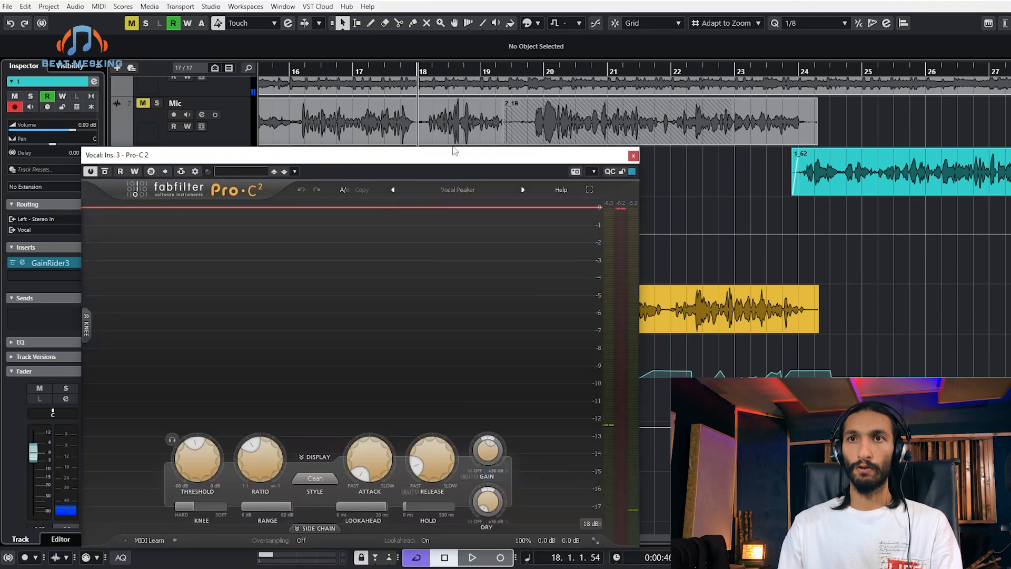
drag(454, 151, 415, 108)
drag(599, 505, 500, 437)
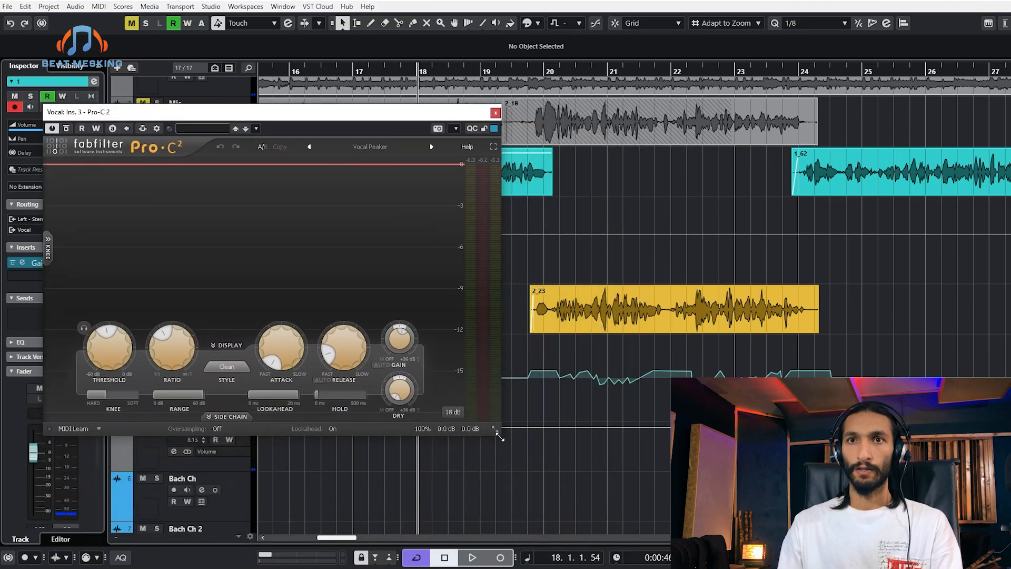
drag(337, 111, 495, 235)
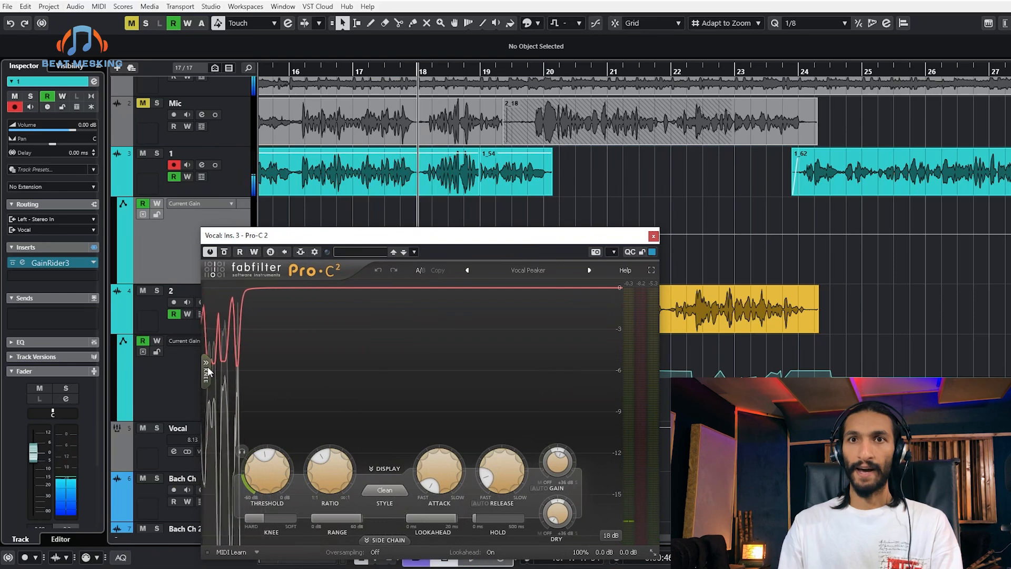
Replay the passage from bar 18 with the automation still removed and inspect Pro-C 2's gain reduction curve
key(space)
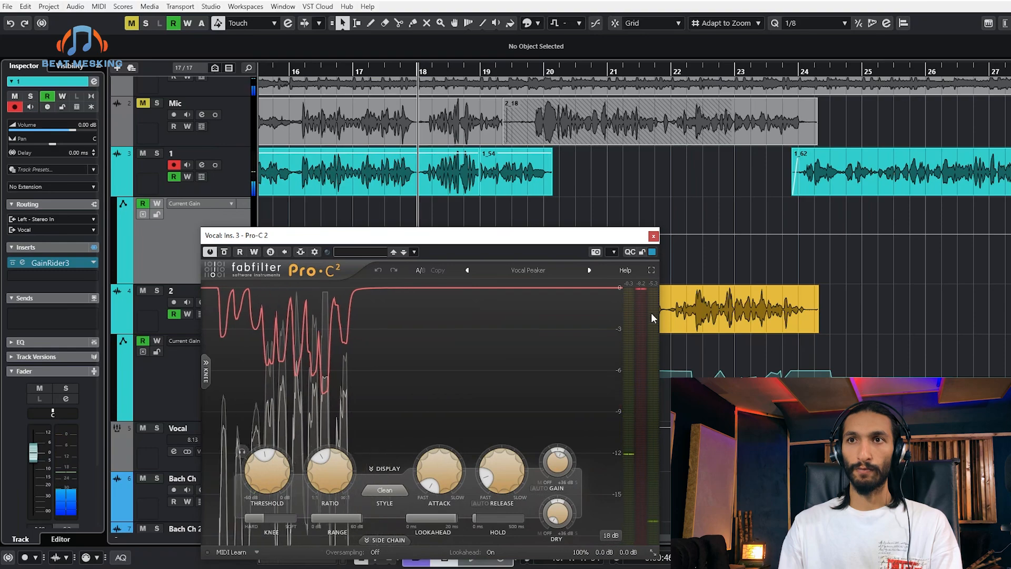
key(space)
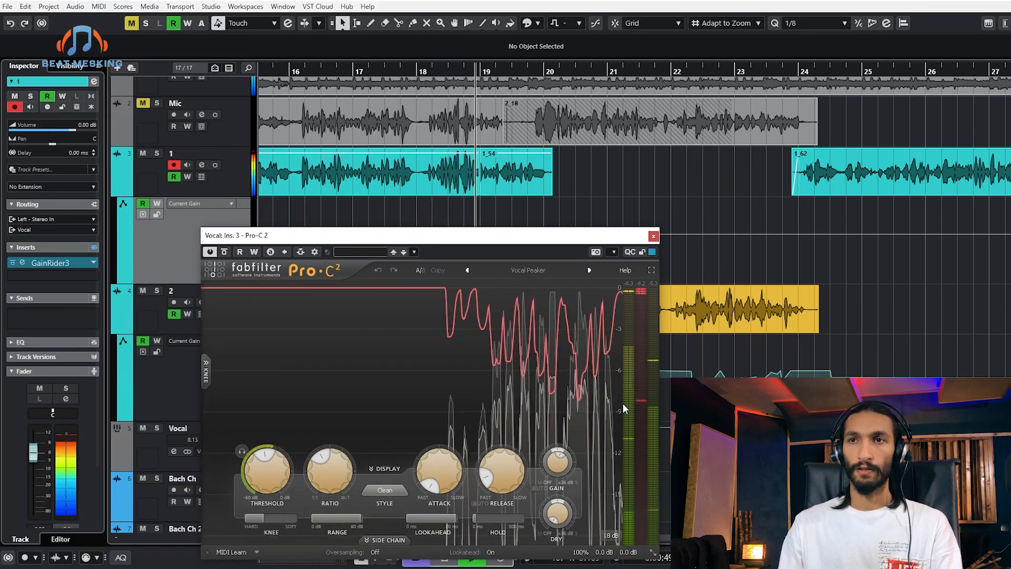
key(space)
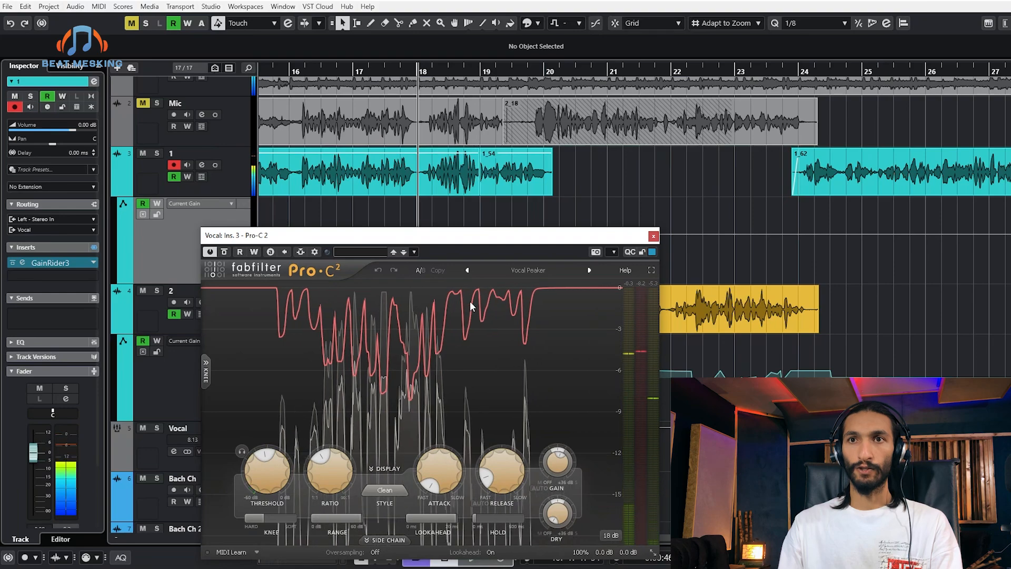
Restore track 1's Current Gain automation and play the passage from bar 18 twice to compare Pro-C 2's gain reduction
mouse_move(466, 236)
mouse_down()
mouse_move(474, 278)
mouse_move(500, 261)
mouse_up()
key(space)
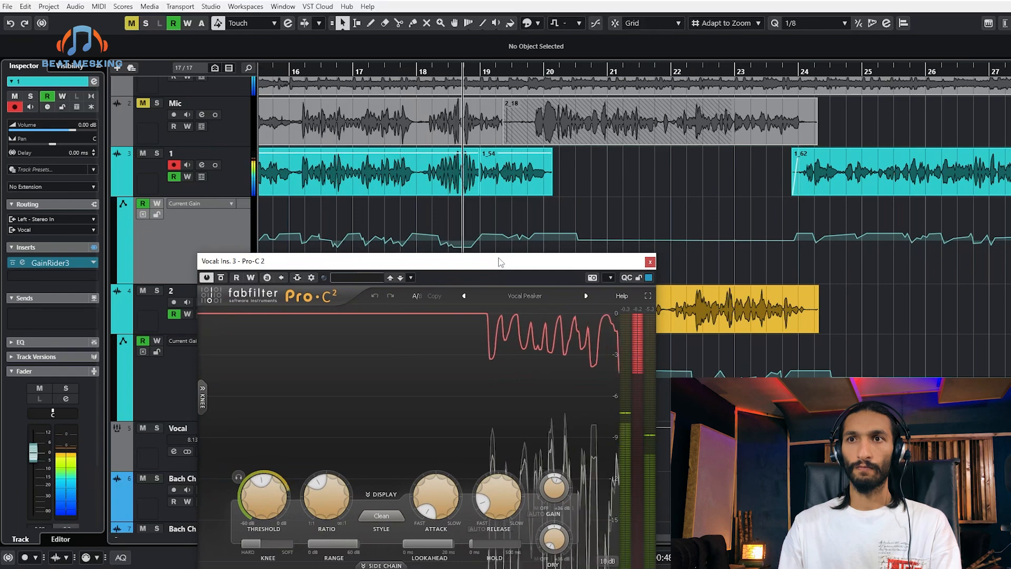
key(space)
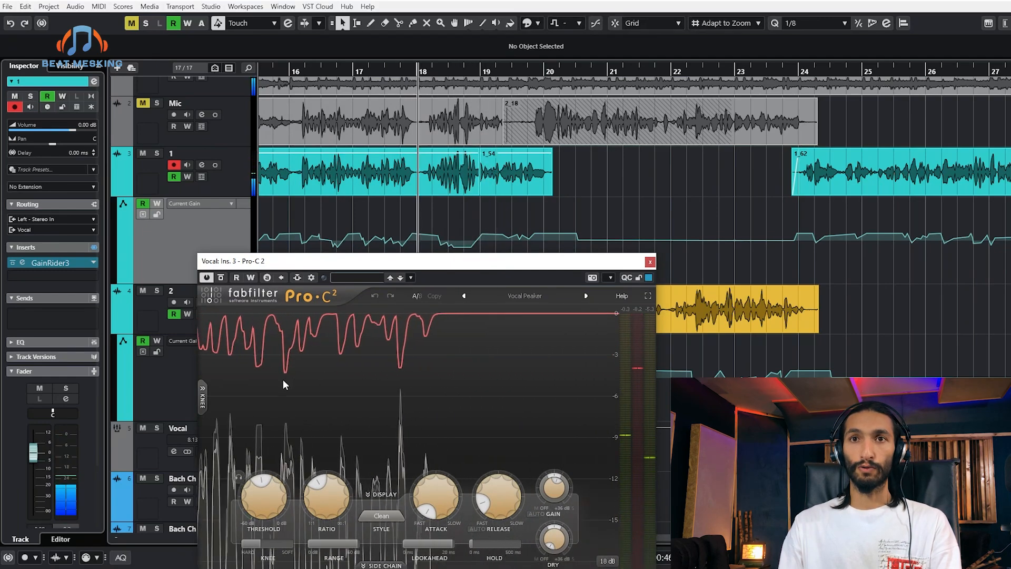
key(space)
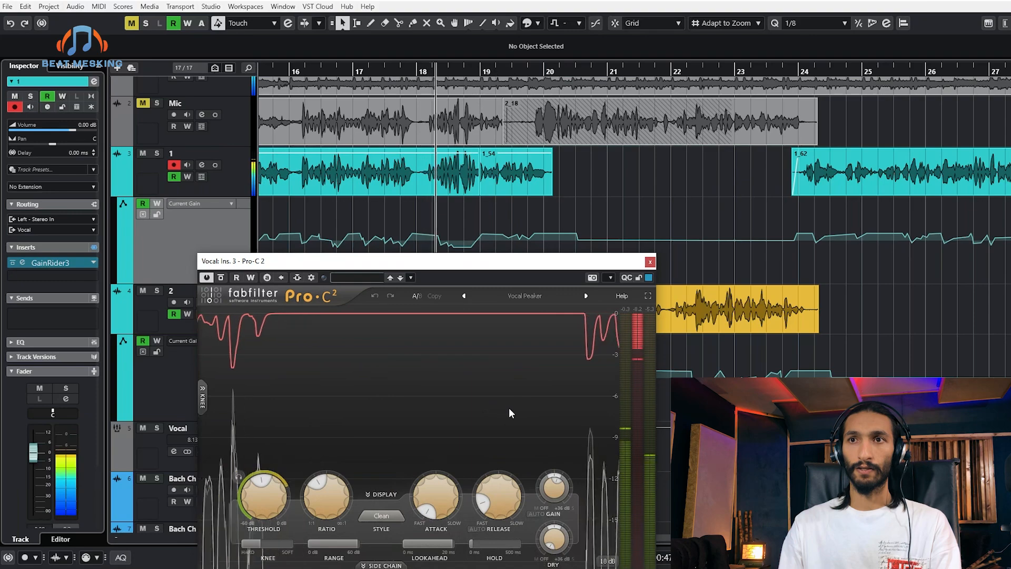
key(space)
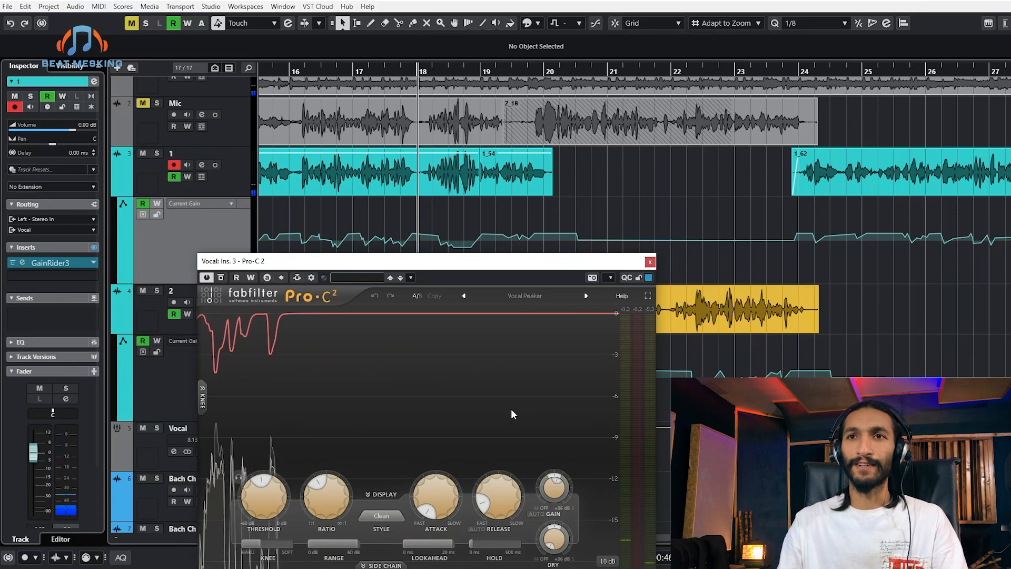
Audition the passage from bar 18 with track 1's gain automation removed again, and undo that removal
key(space)
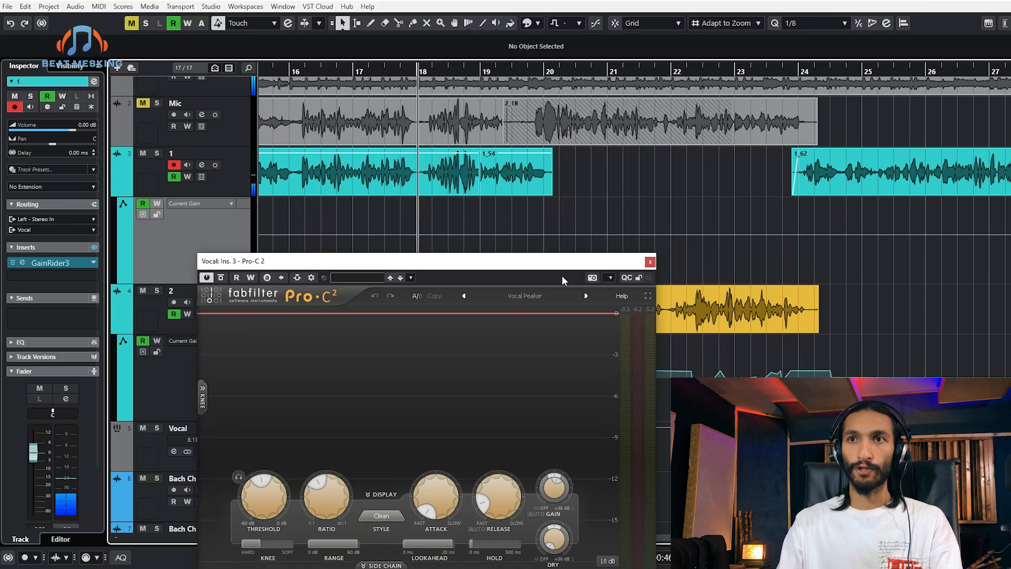
drag(562, 276, 564, 294)
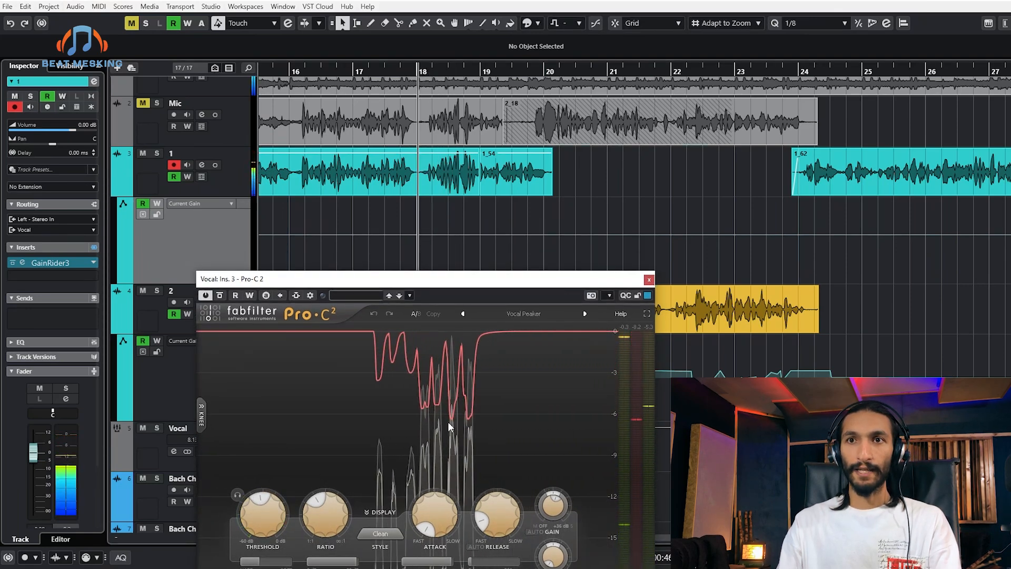
key(ctrl+z)
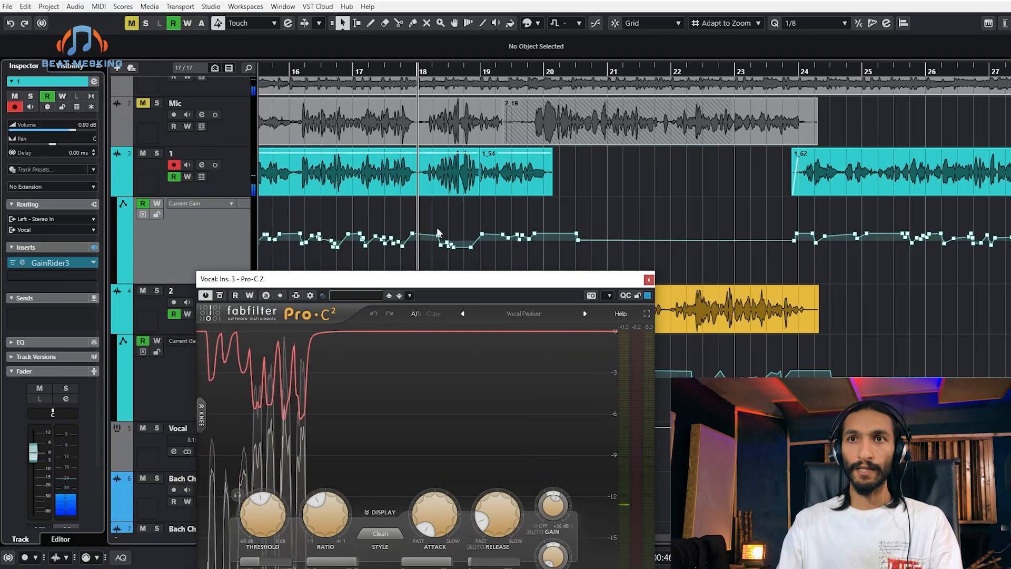
drag(473, 257, 439, 253)
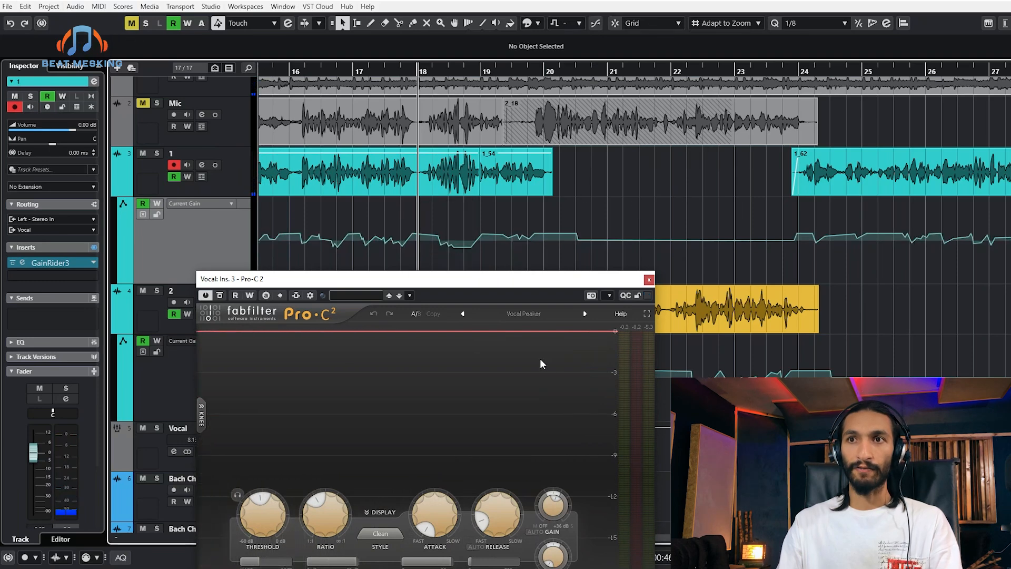
Play back track 1's vocal from bar 16 with the gain automation active, monitoring Pro-C 2's gain reduction
key(space)
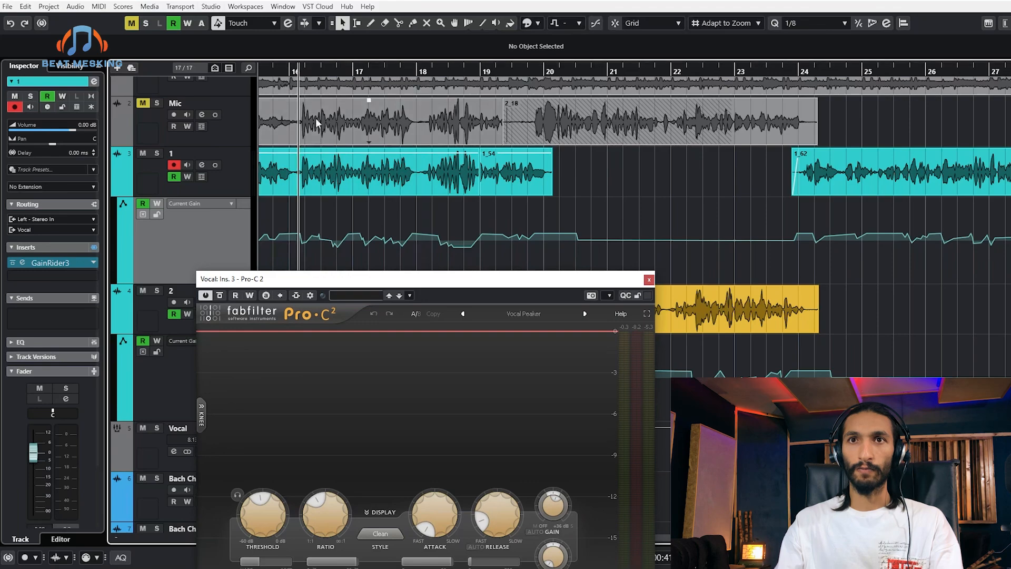
key(space)
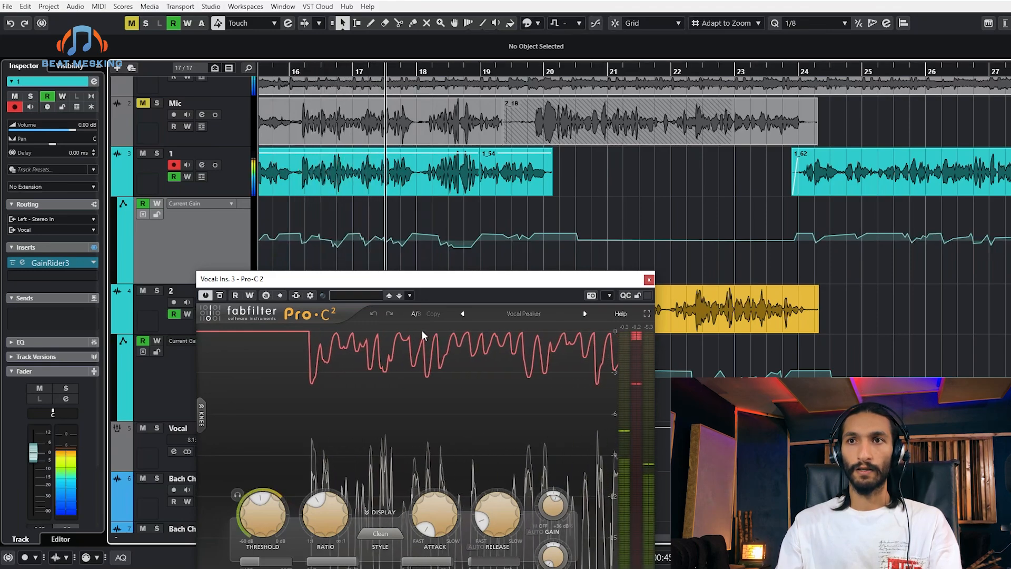
key(space)
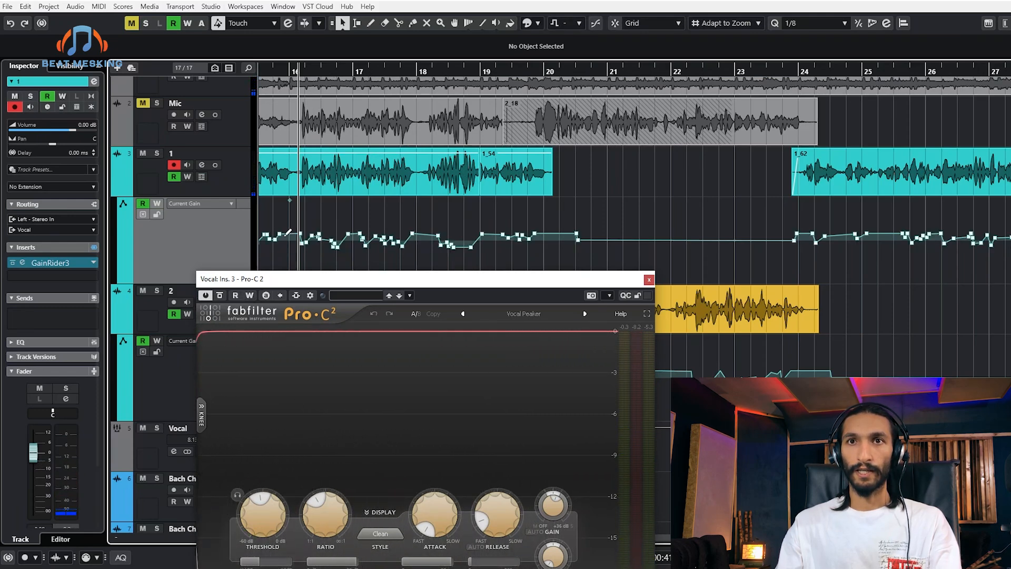
Play track 1's vocal from bar 14 with its Current Gain automation removed, monitoring Pro-C 2's gain reduction
key(space)
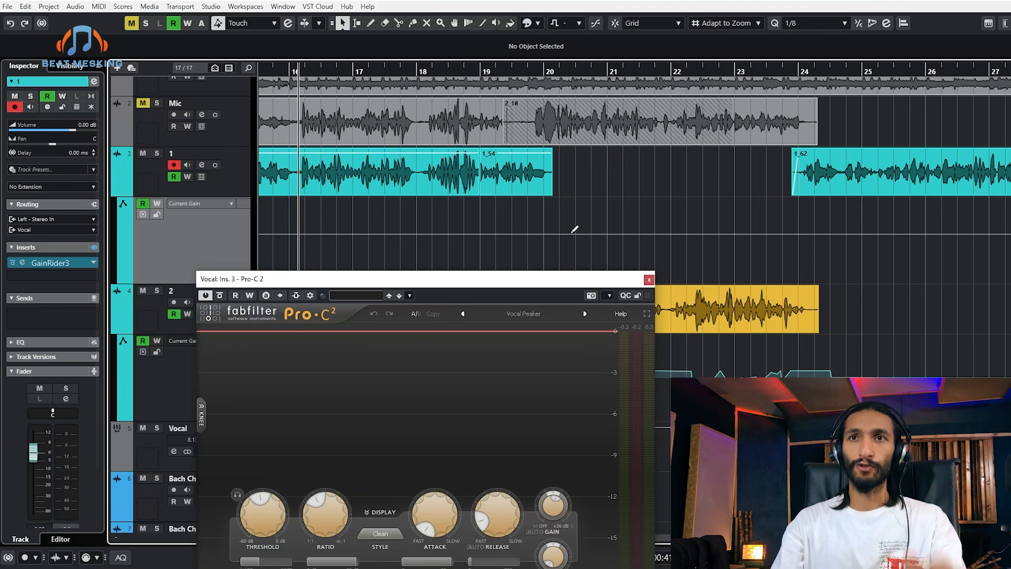
scroll(529, 166, down, 3)
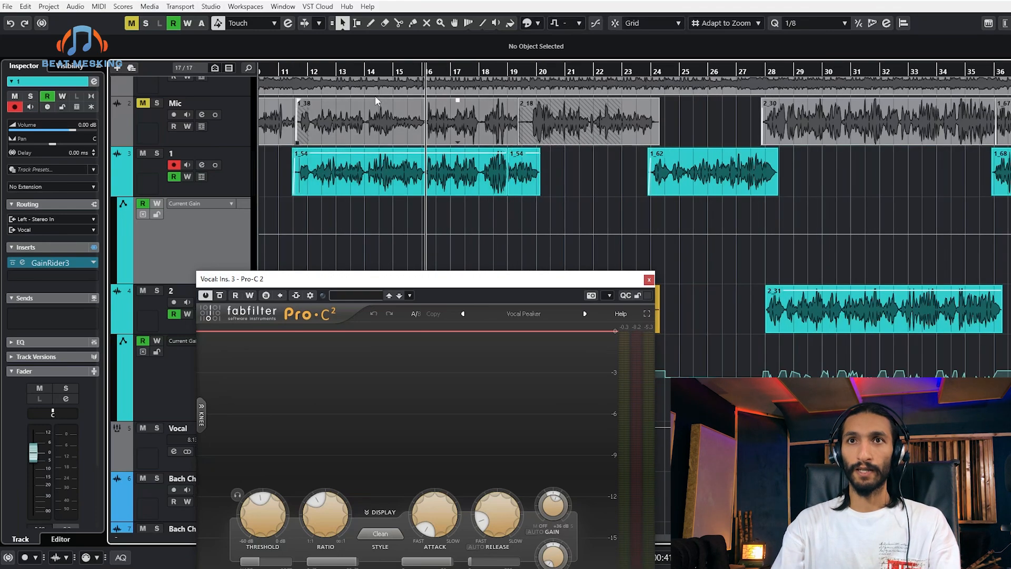
key(space)
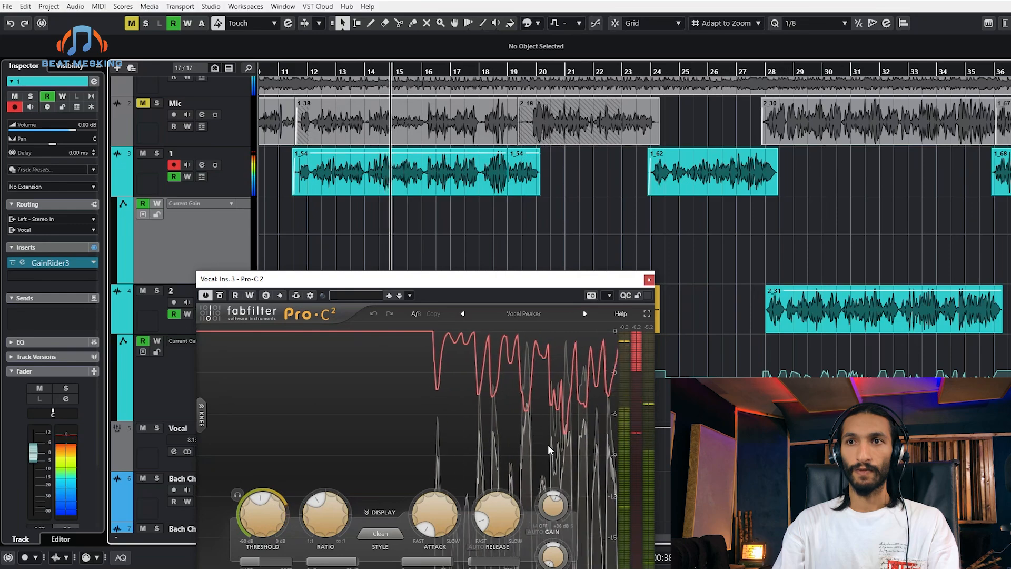
key(space)
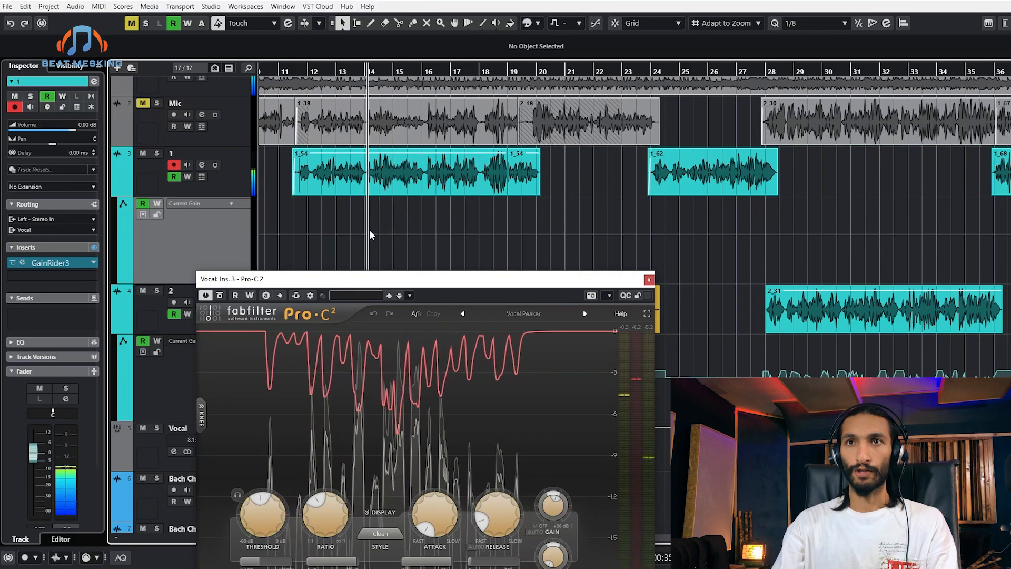
Restore track 1's Current Gain automation and replay the passage from bar 14 to compare Pro-C 2's gain reduction
key(ctrl+z)
key(space)
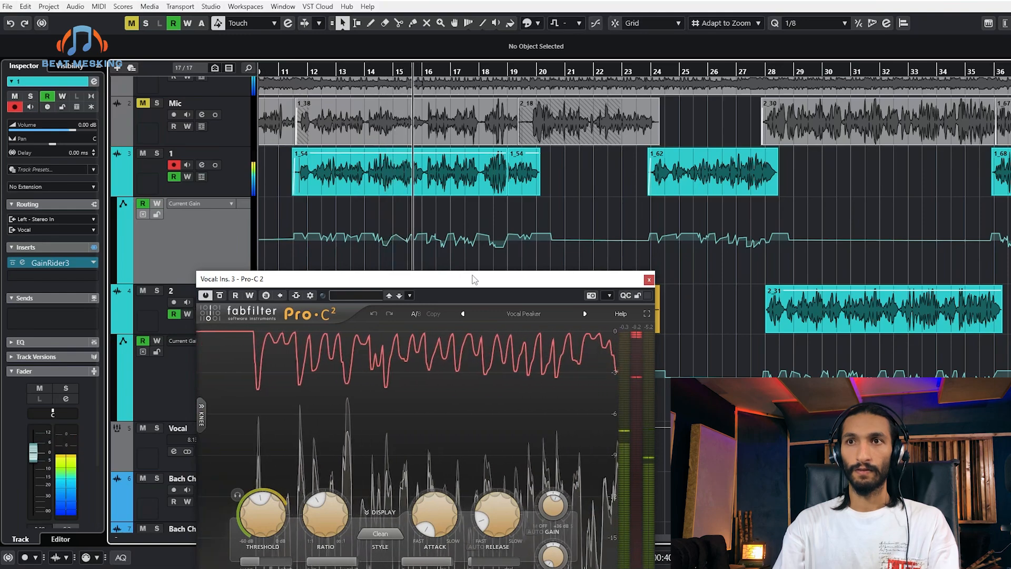
key(space)
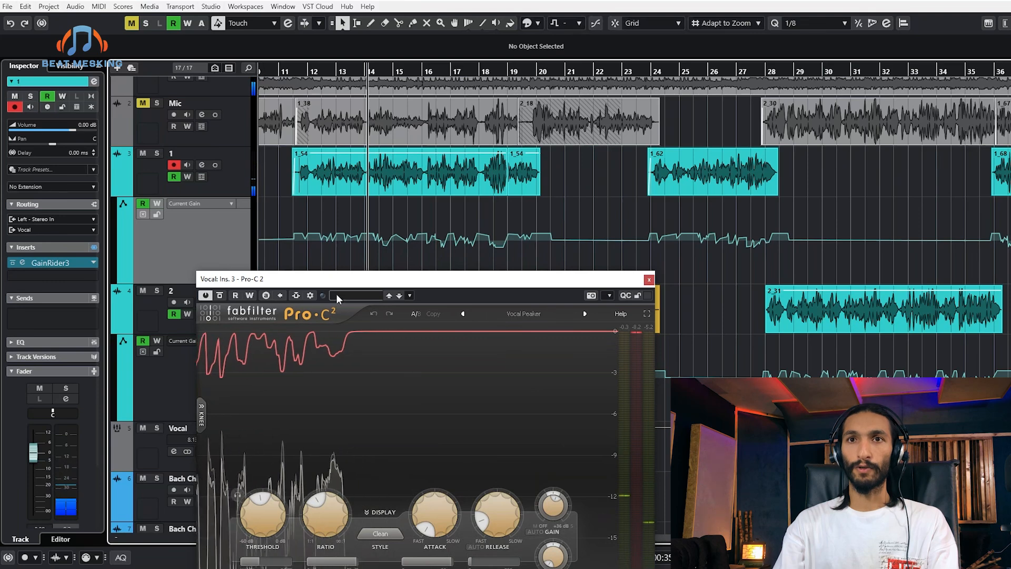
Reposition the Pro-C 2 window and raise its threshold to about -15.44 dB during playback
drag(337, 278, 347, 249)
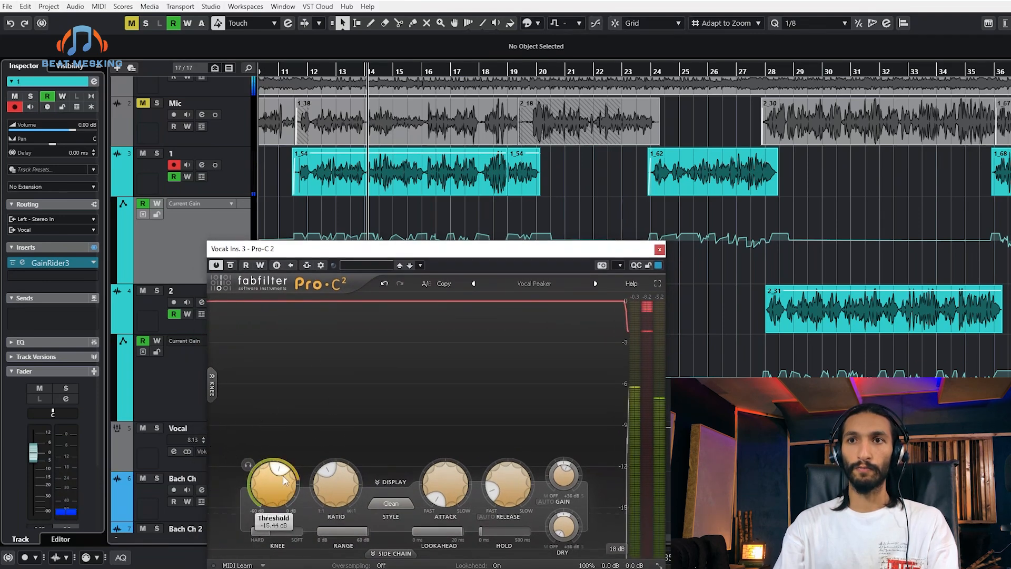
key(space)
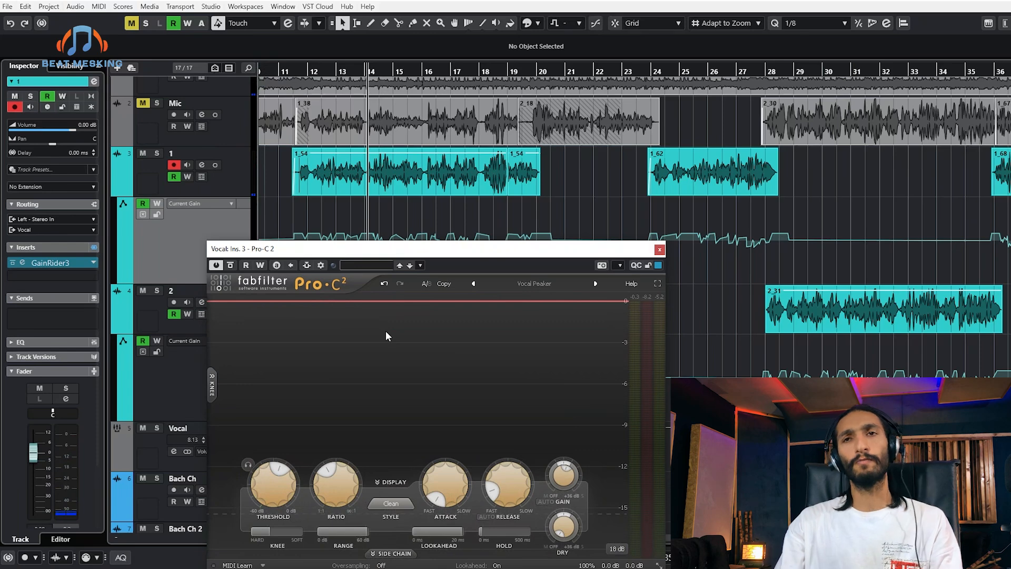
drag(438, 251, 451, 260)
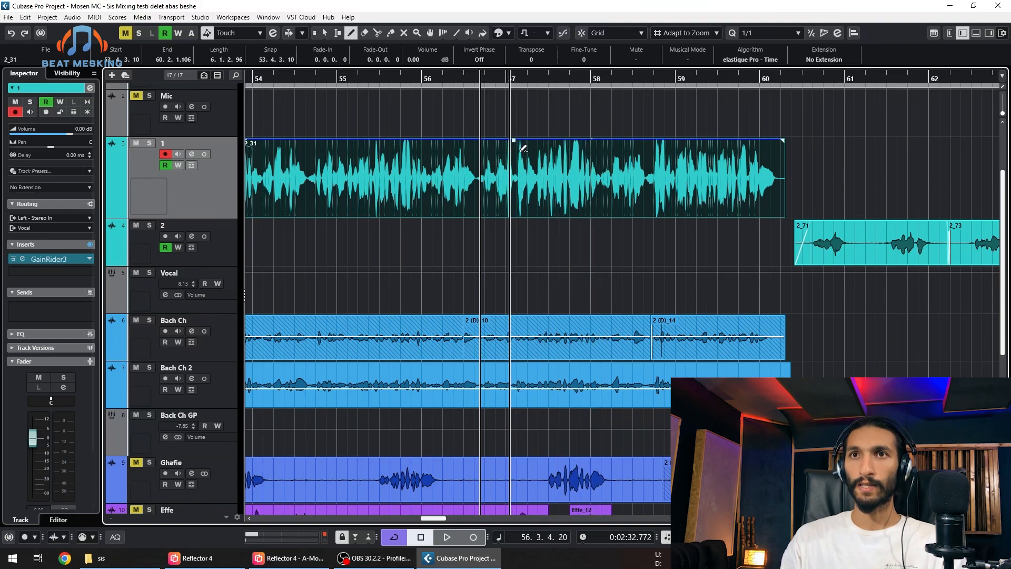
Draw a volume curve on track 1's 2_31 clip that lowers the loud phrases from bar 57 to the clip's end
scroll(576, 182, down, 3)
scroll(390, 174, up, 2)
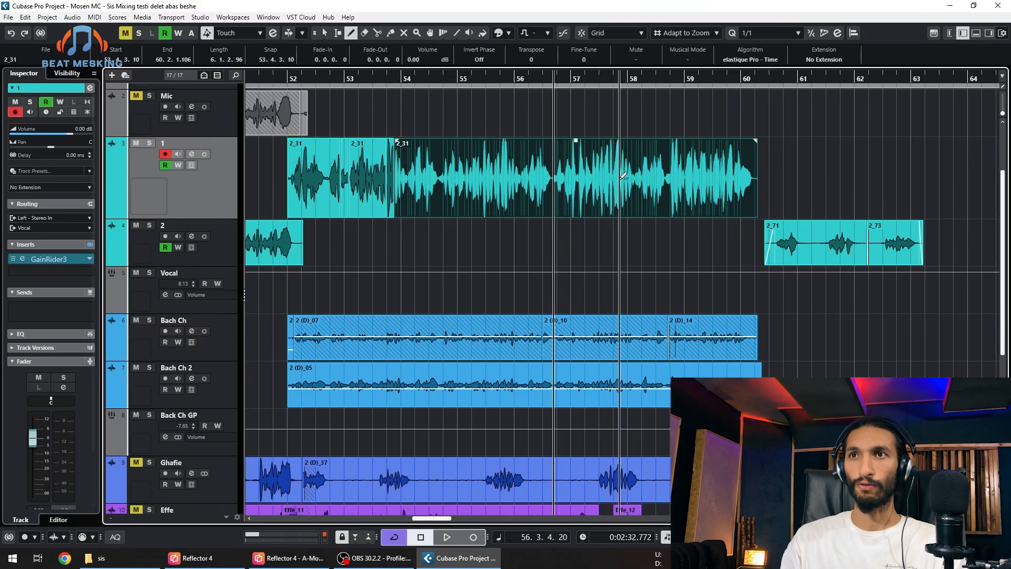
scroll(579, 142, up, 2)
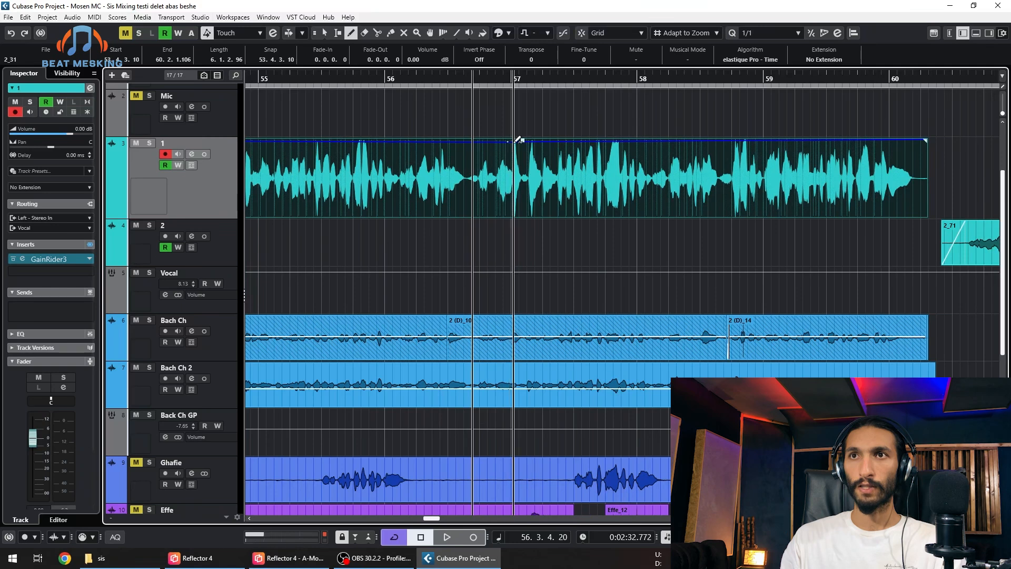
mouse_move(520, 141)
mouse_down()
mouse_move(516, 162)
mouse_move(558, 141)
mouse_move(559, 153)
mouse_move(606, 166)
mouse_move(609, 177)
mouse_move(639, 173)
mouse_move(651, 133)
mouse_up()
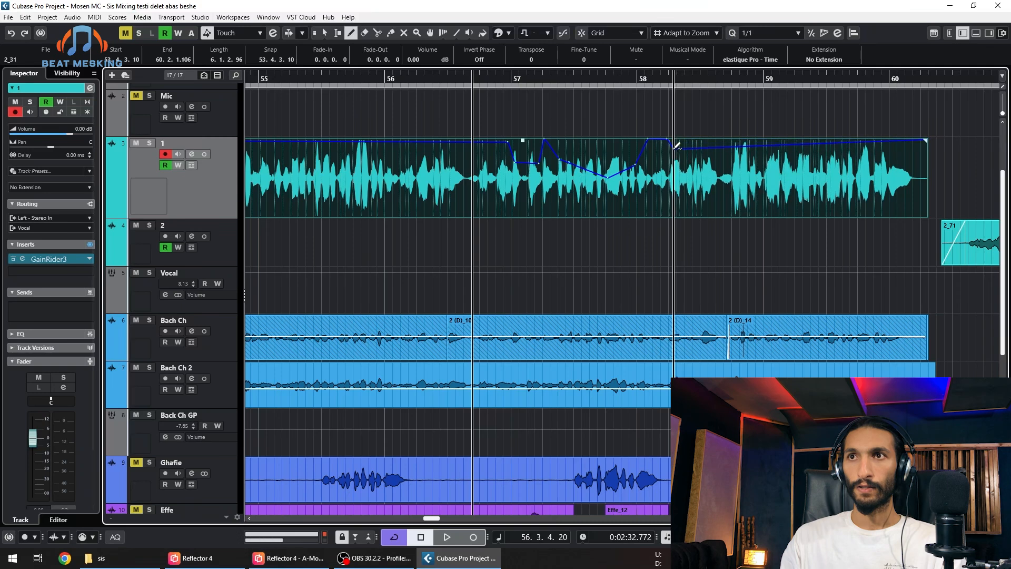
drag(677, 152, 733, 162)
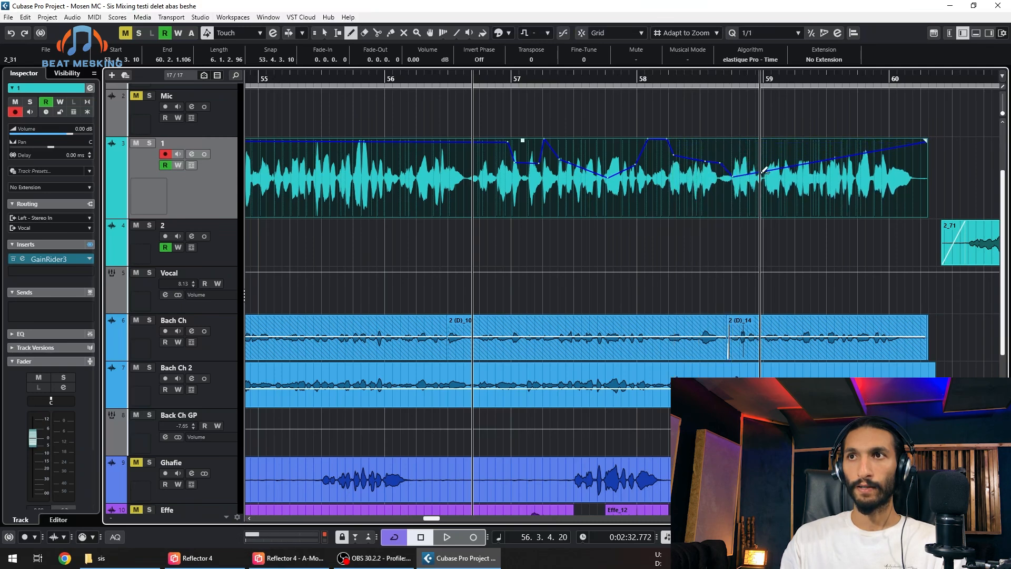
drag(848, 158, 928, 161)
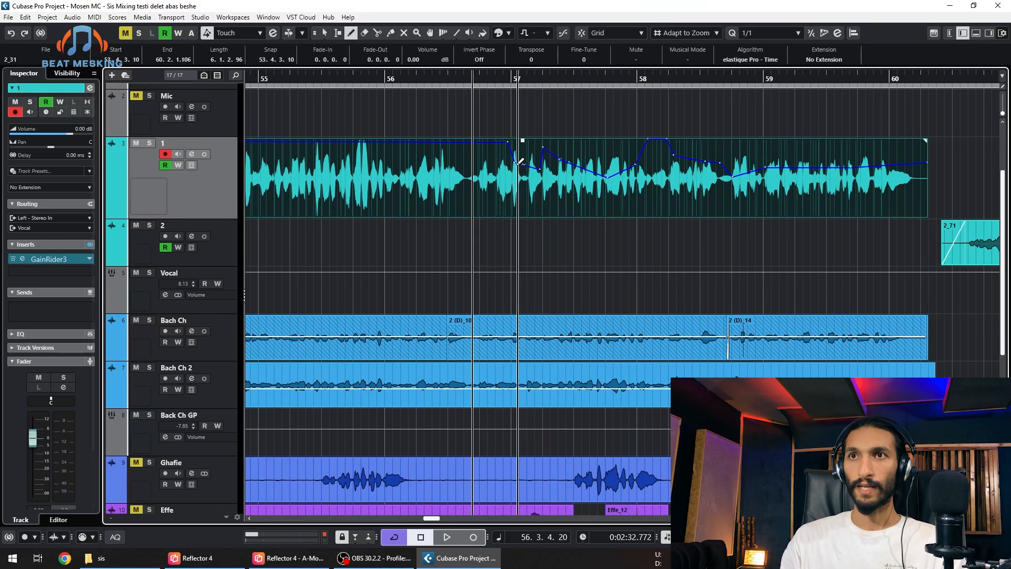
drag(507, 143, 497, 145)
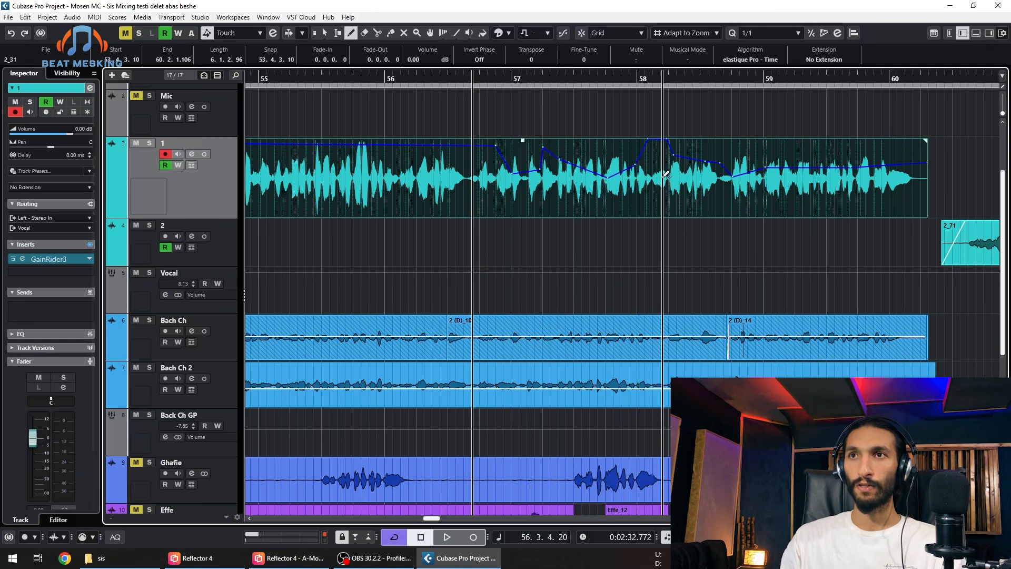
Undo the volume curve edits on track 1's 2_31 clip and redo them to compare the waveform levels
key(ctrl+z)
key(ctrl+z)
key(ctrl+z)
key(ctrl+z)
key(ctrl+z)
key(ctrl+z)
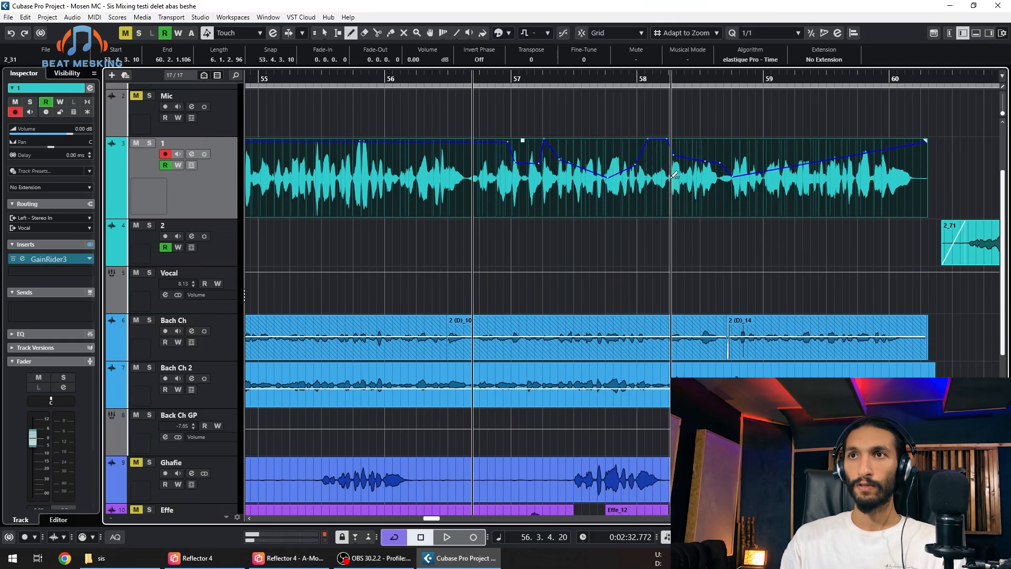
key(ctrl+z)
key(ctrl+z)
key(ctrl+z)
key(ctrl+z)
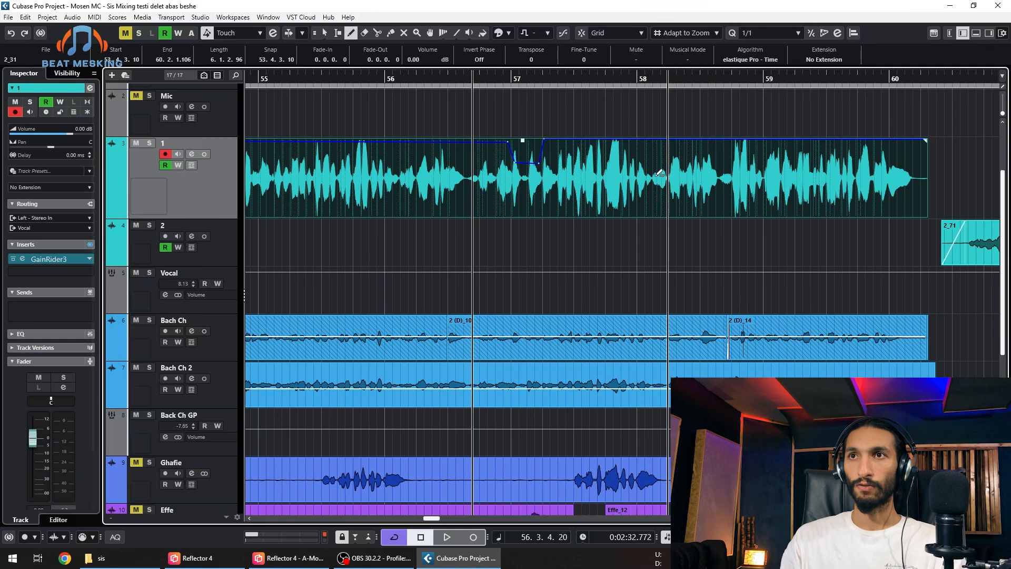
key(ctrl+shift+z)
key(ctrl+shift+z)
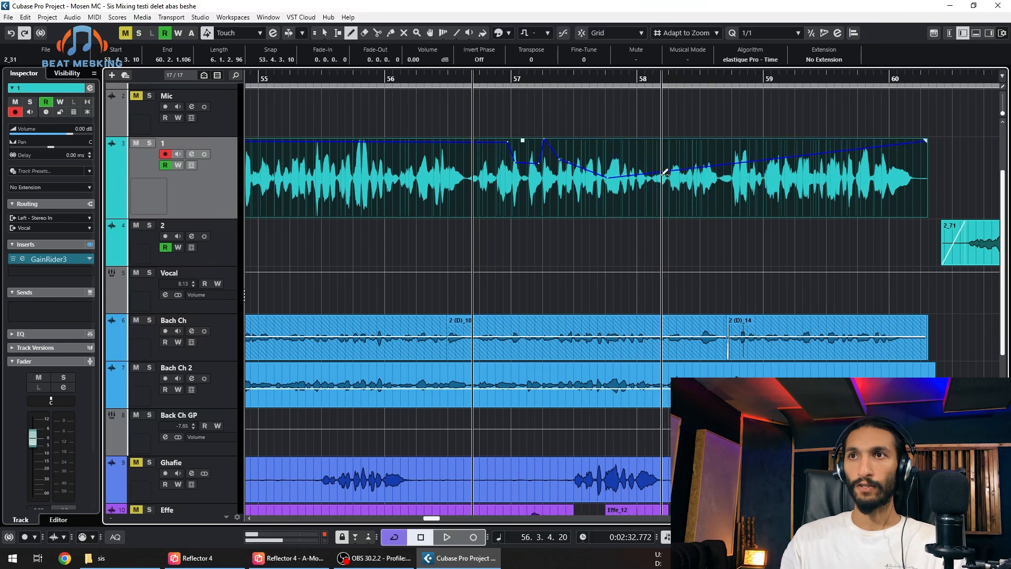
key(ctrl+shift+z)
key(ctrl+shift+z)
key(ctrl+shift+z)
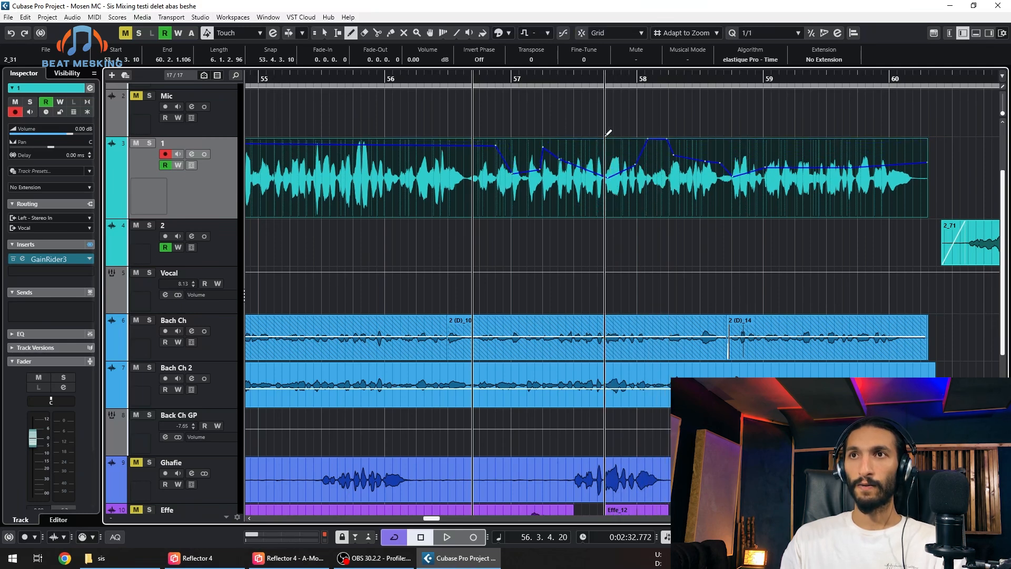
Switch to the object selection tool and set the 2_31 clip's overall volume to 2.00 dB
key(1)
scroll(413, 60, up, 4)
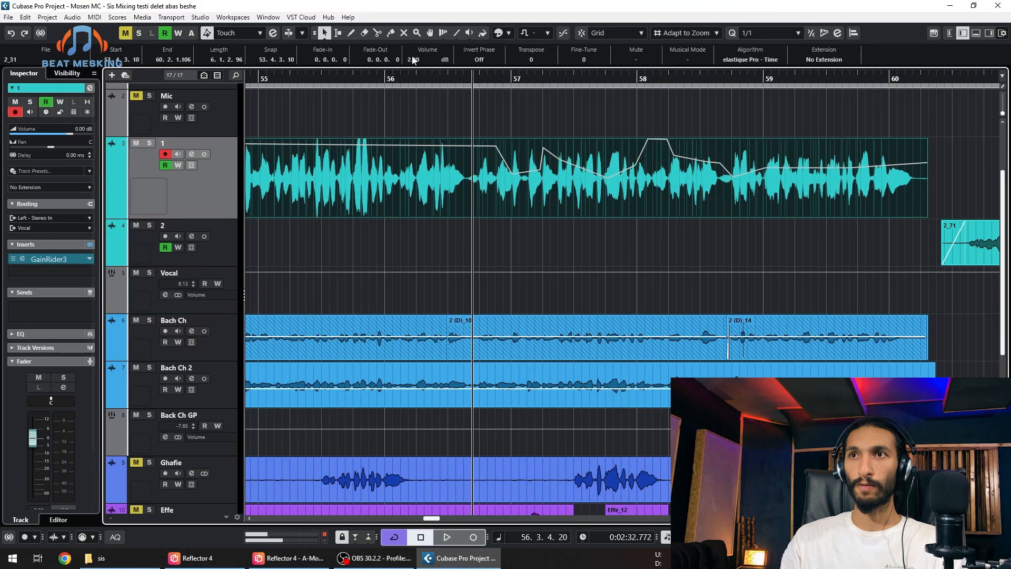
scroll(413, 60, down, 1)
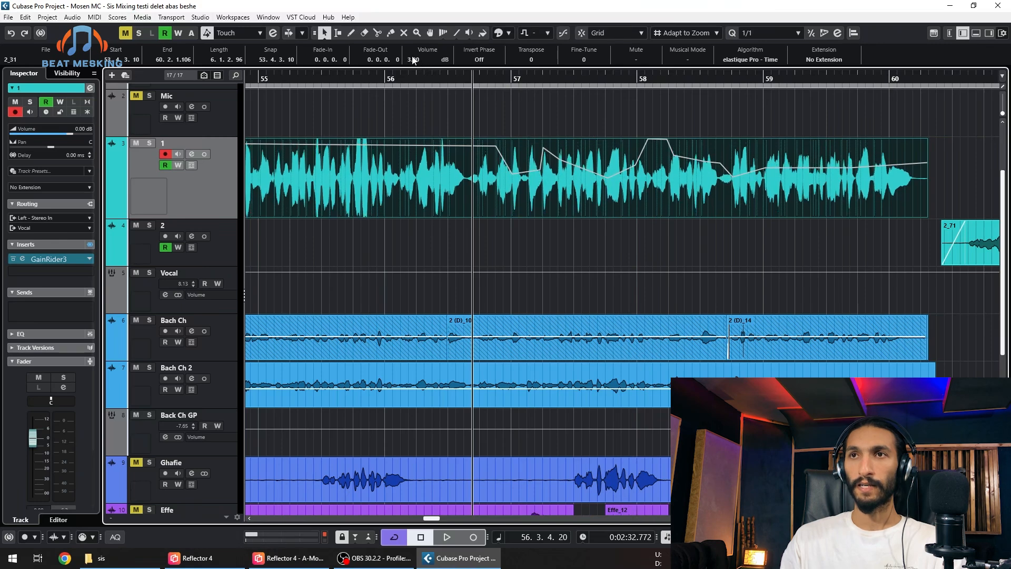
scroll(414, 59, down, 1)
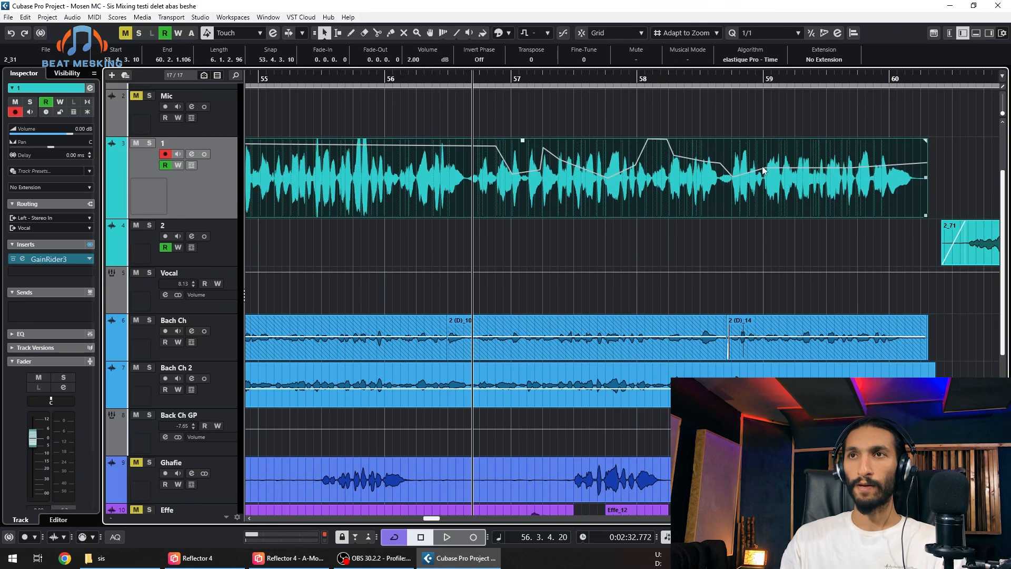